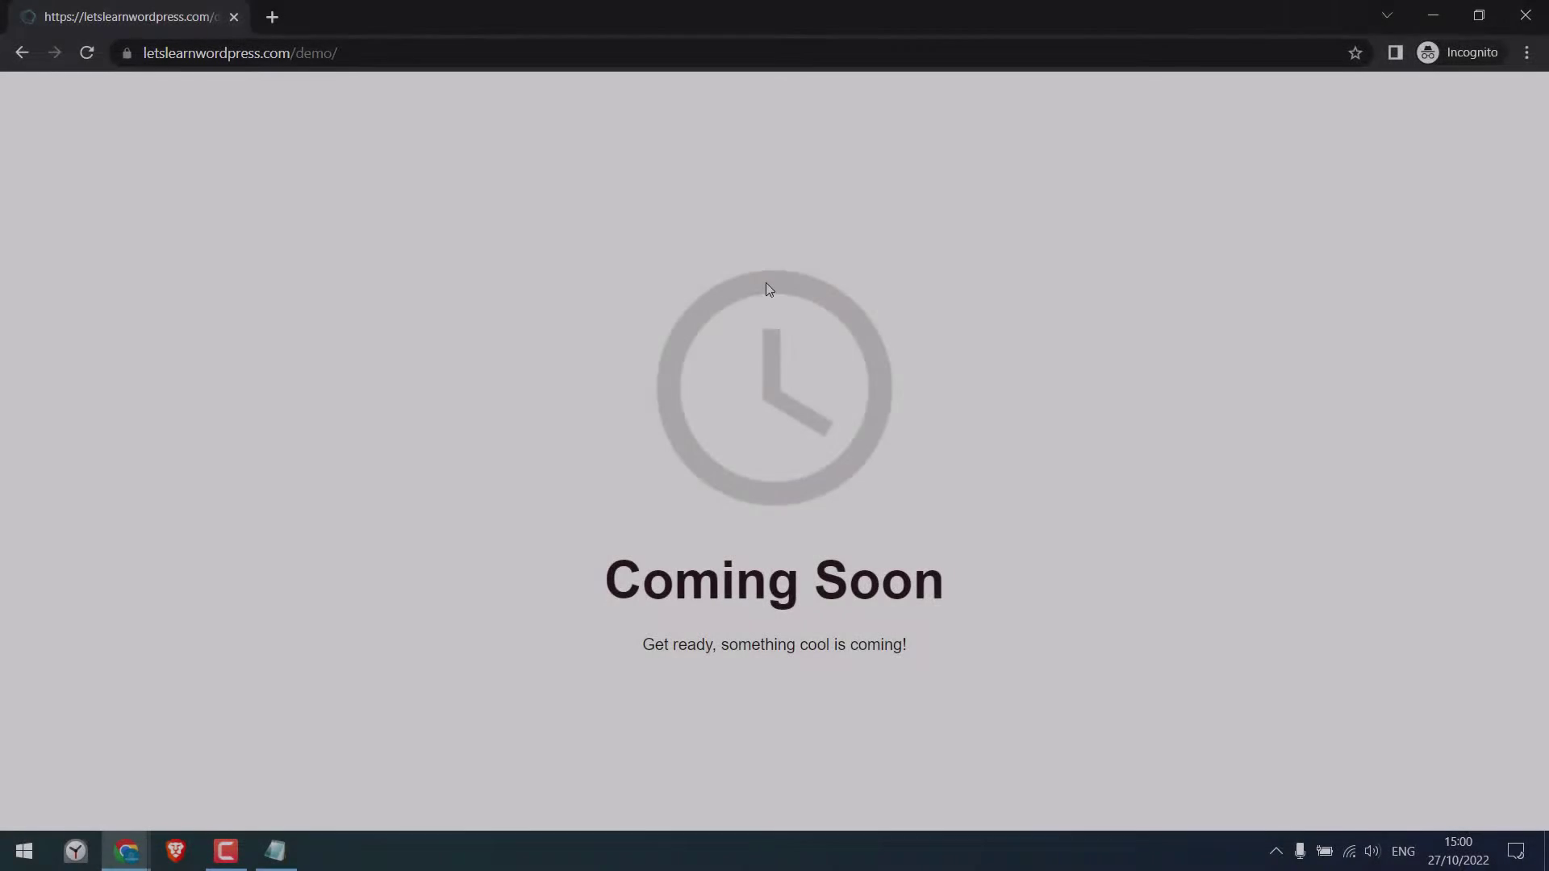
Open the site's wp-admin login page and sign in with the test user's credentials.
drag(766, 281, 979, 647)
click(1096, 631)
click(435, 52)
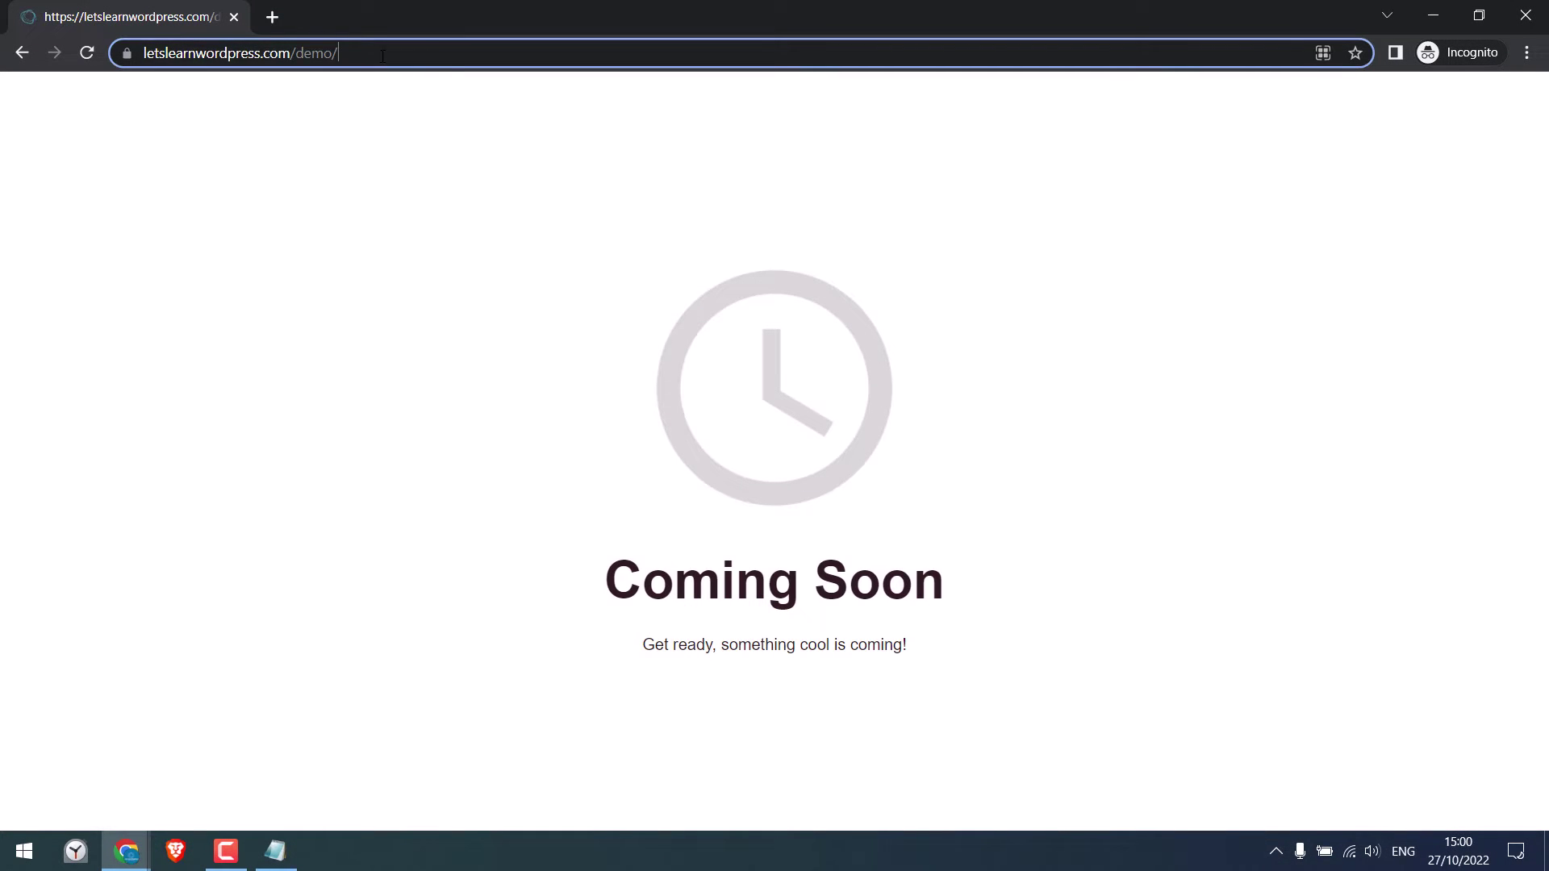
text(w)
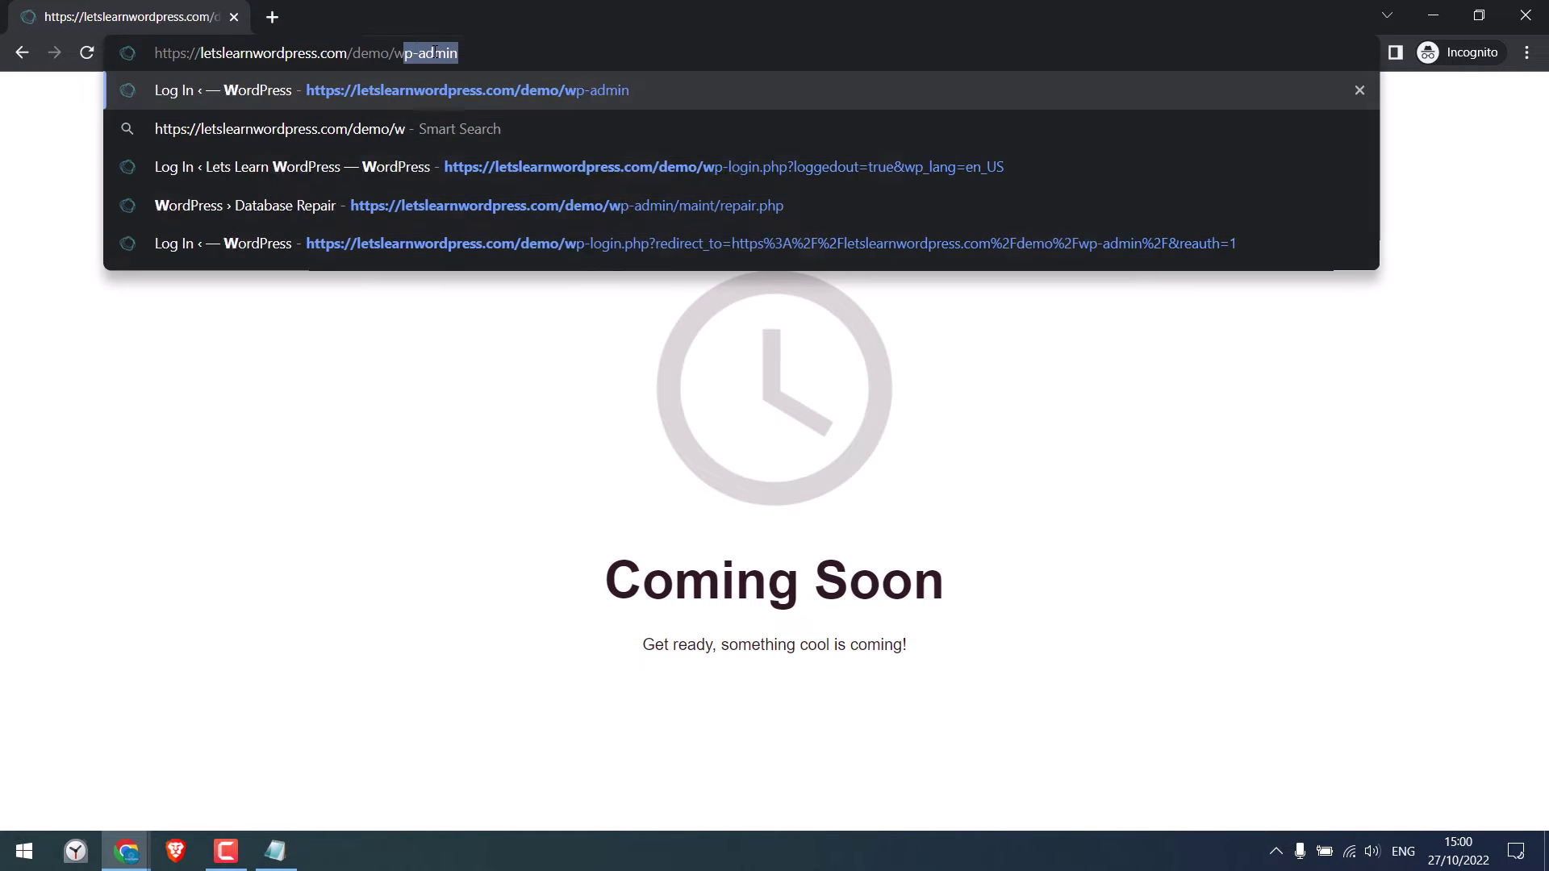
text(p-admin)
key(Return)
text(test)
key(Tab)
text(******)
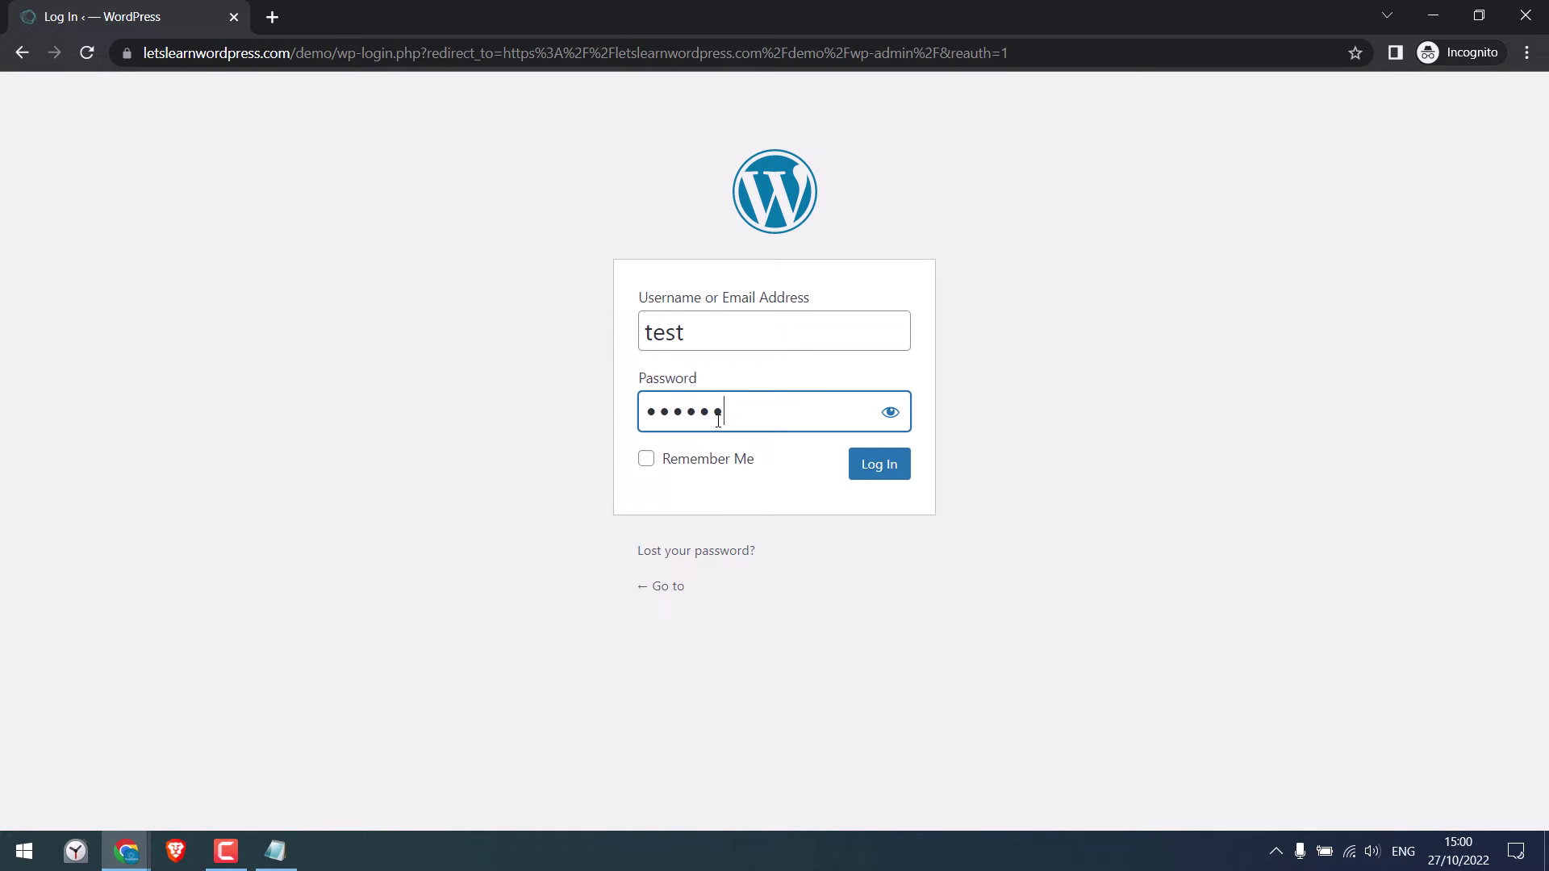
text(****)
click(880, 465)
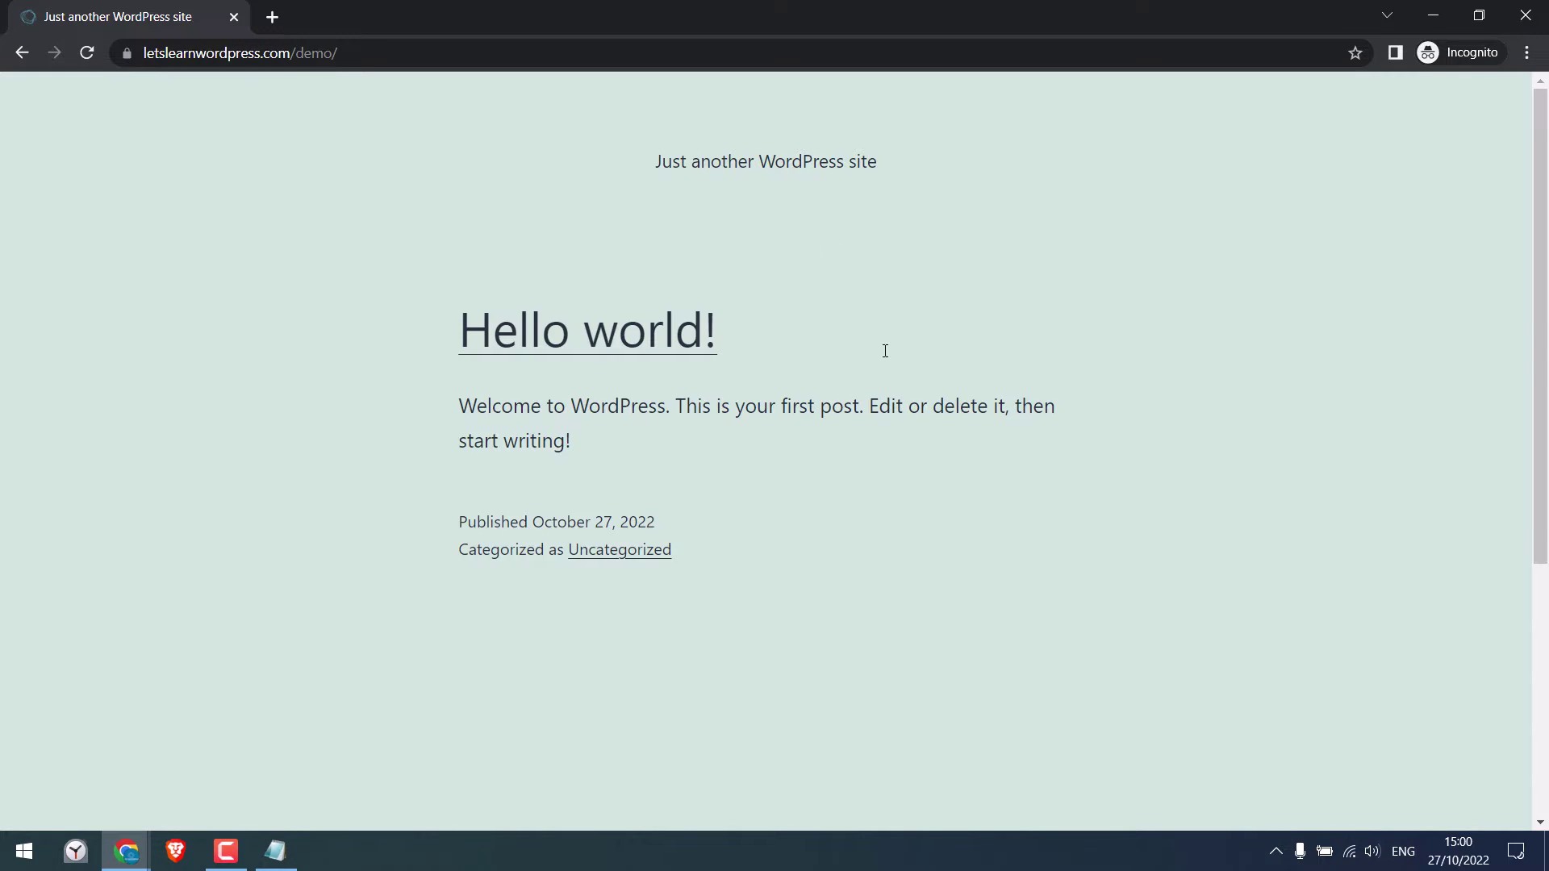
scroll(565, 545, down, 3)
scroll(566, 545, up, 3)
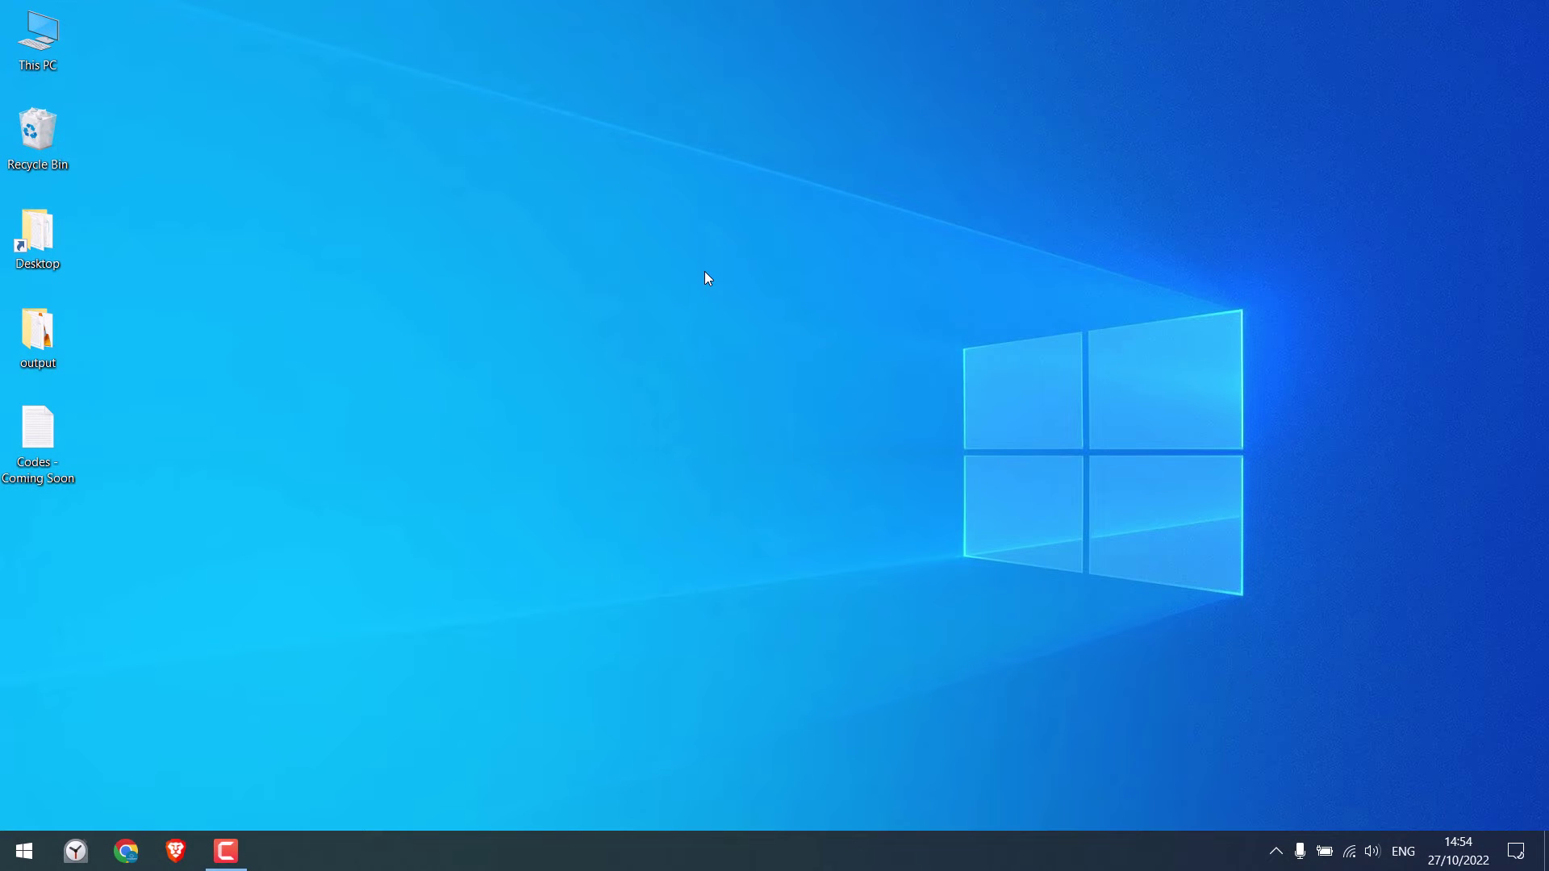
Load the letslearnwordpress.com/demo homepage in a new Chrome tab.
click(143, 857)
text(le)
key(Right)
text(/)
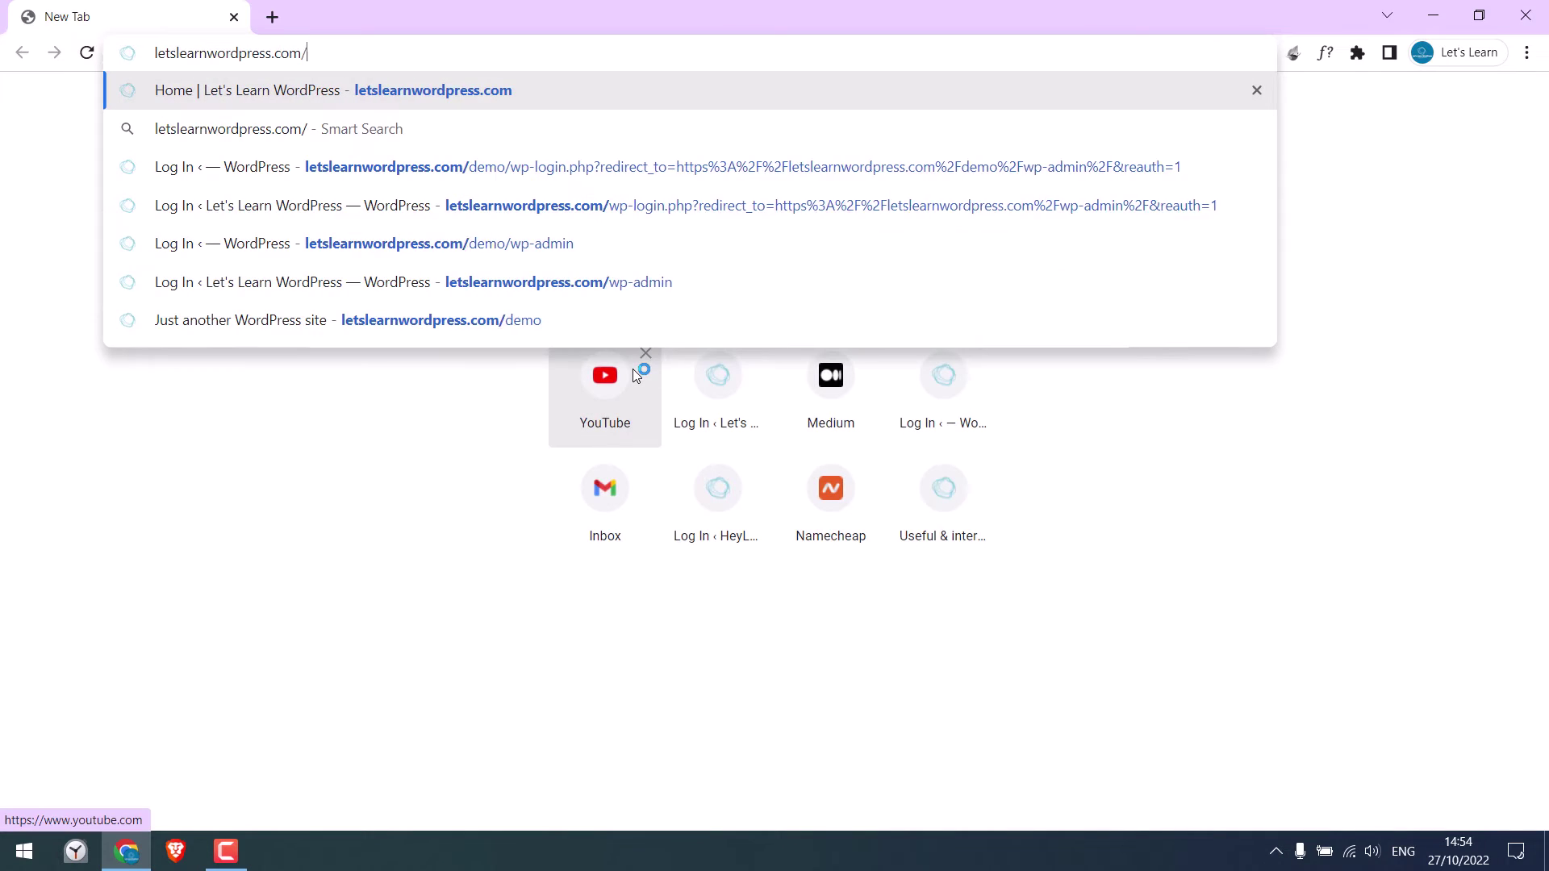
text(de)
key(Return)
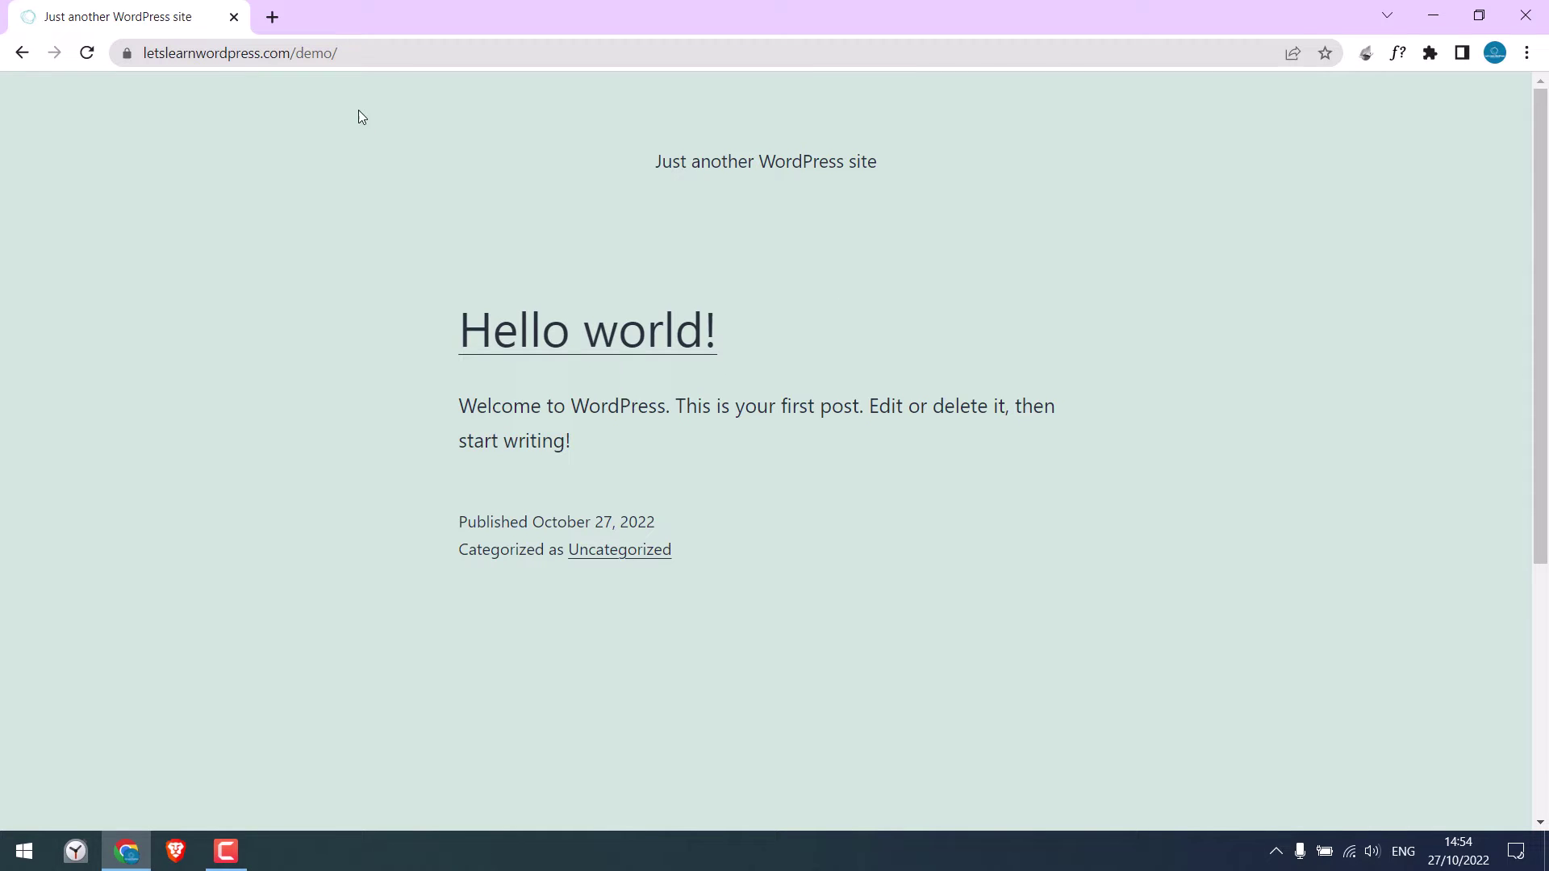
Go to /demo/wp-admin and log in with the demo administrator username and password.
click(415, 52)
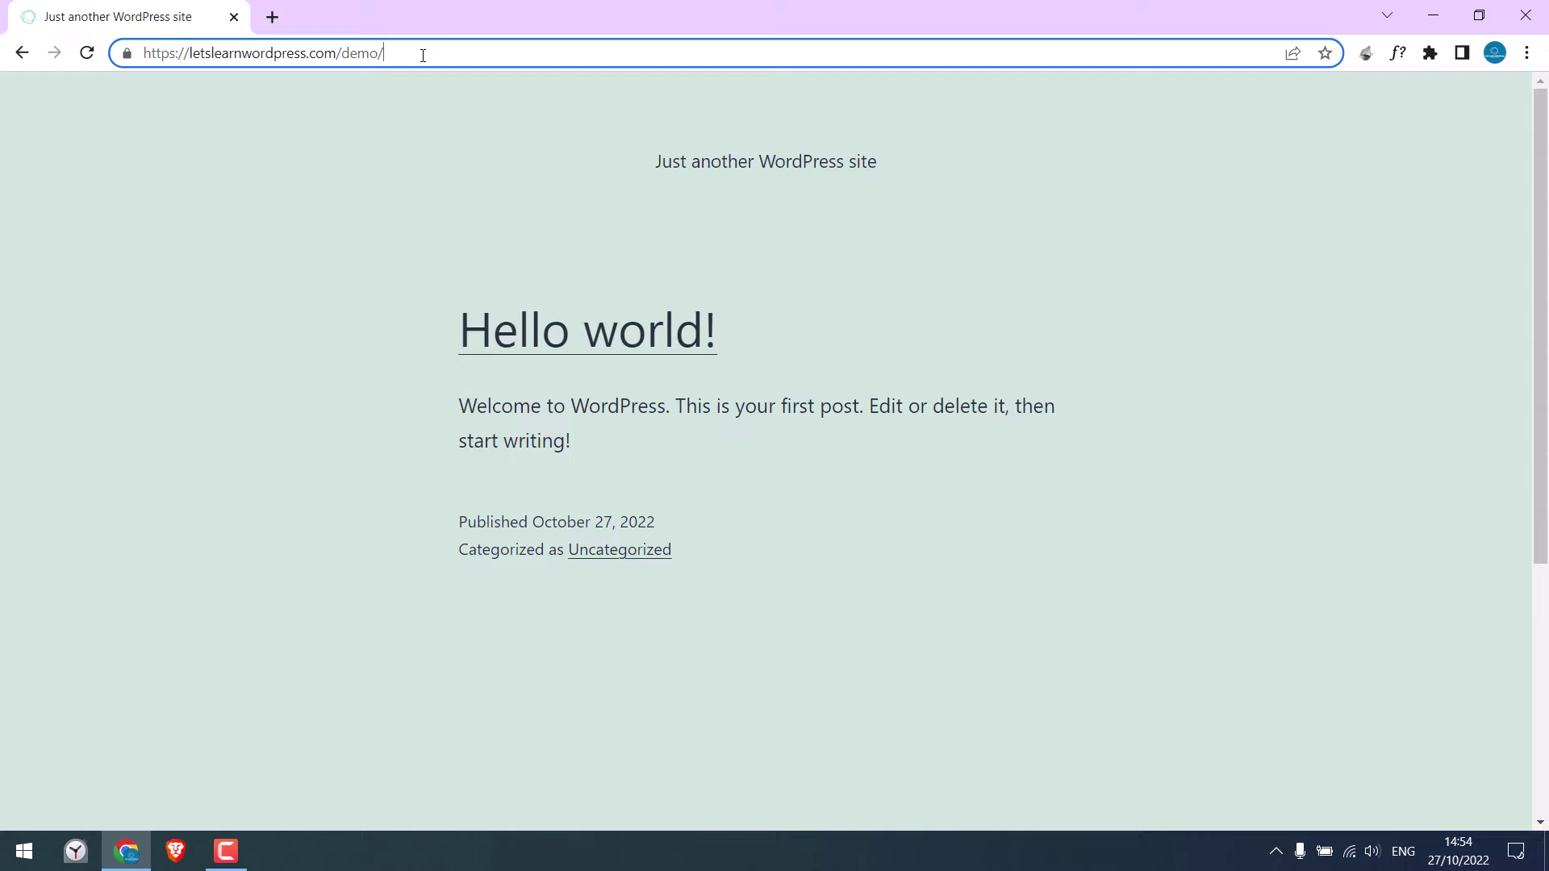
text(wp-a)
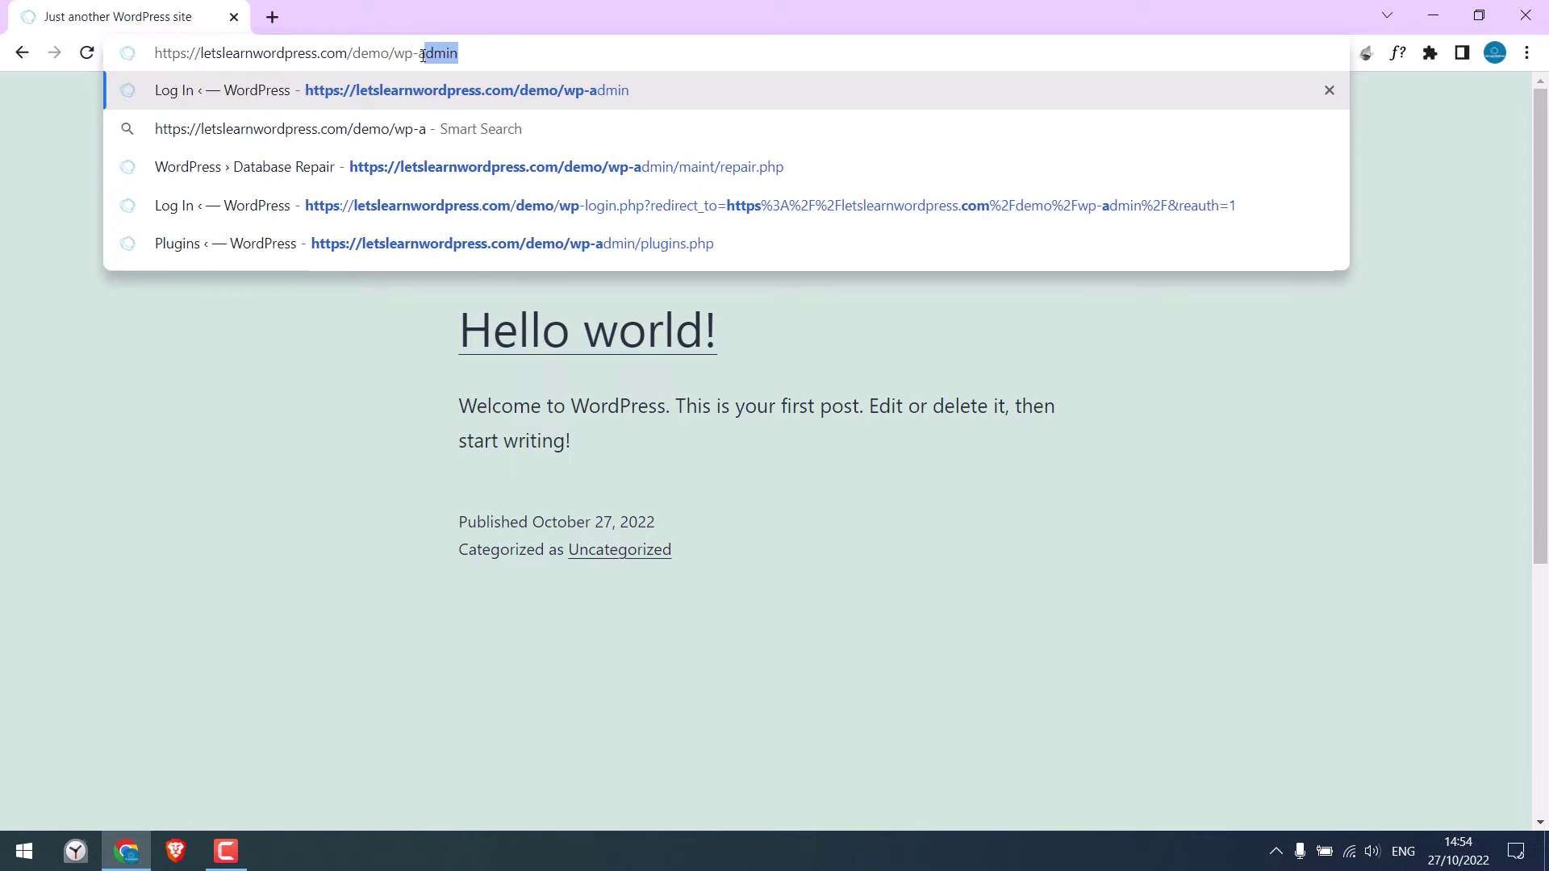
text(dmin)
key(Return)
click(695, 322)
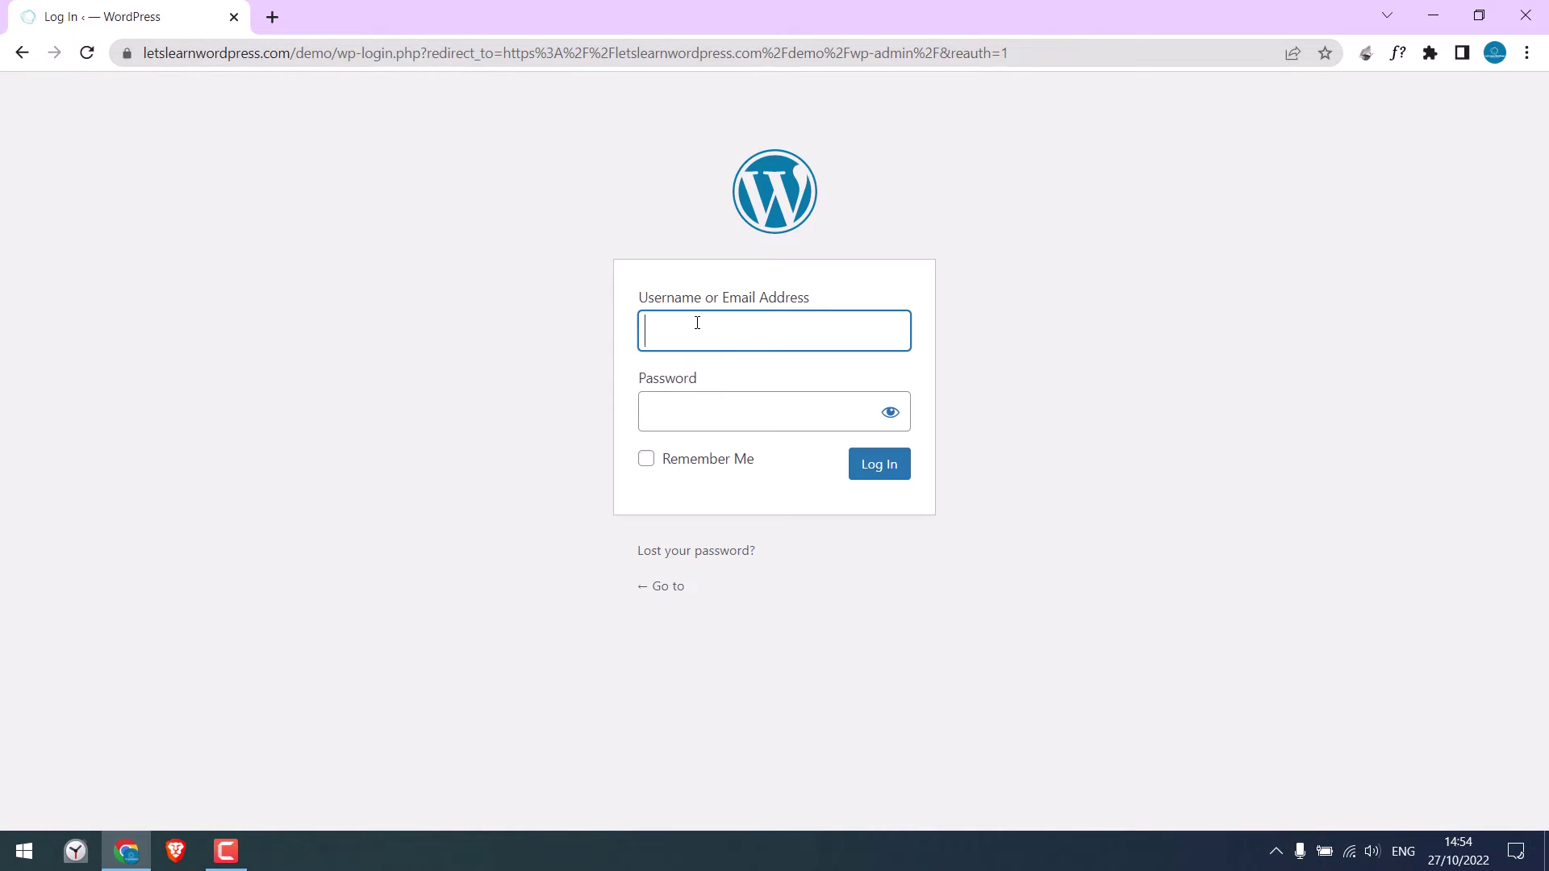
text(demo)
key(Tab)
text(**************)
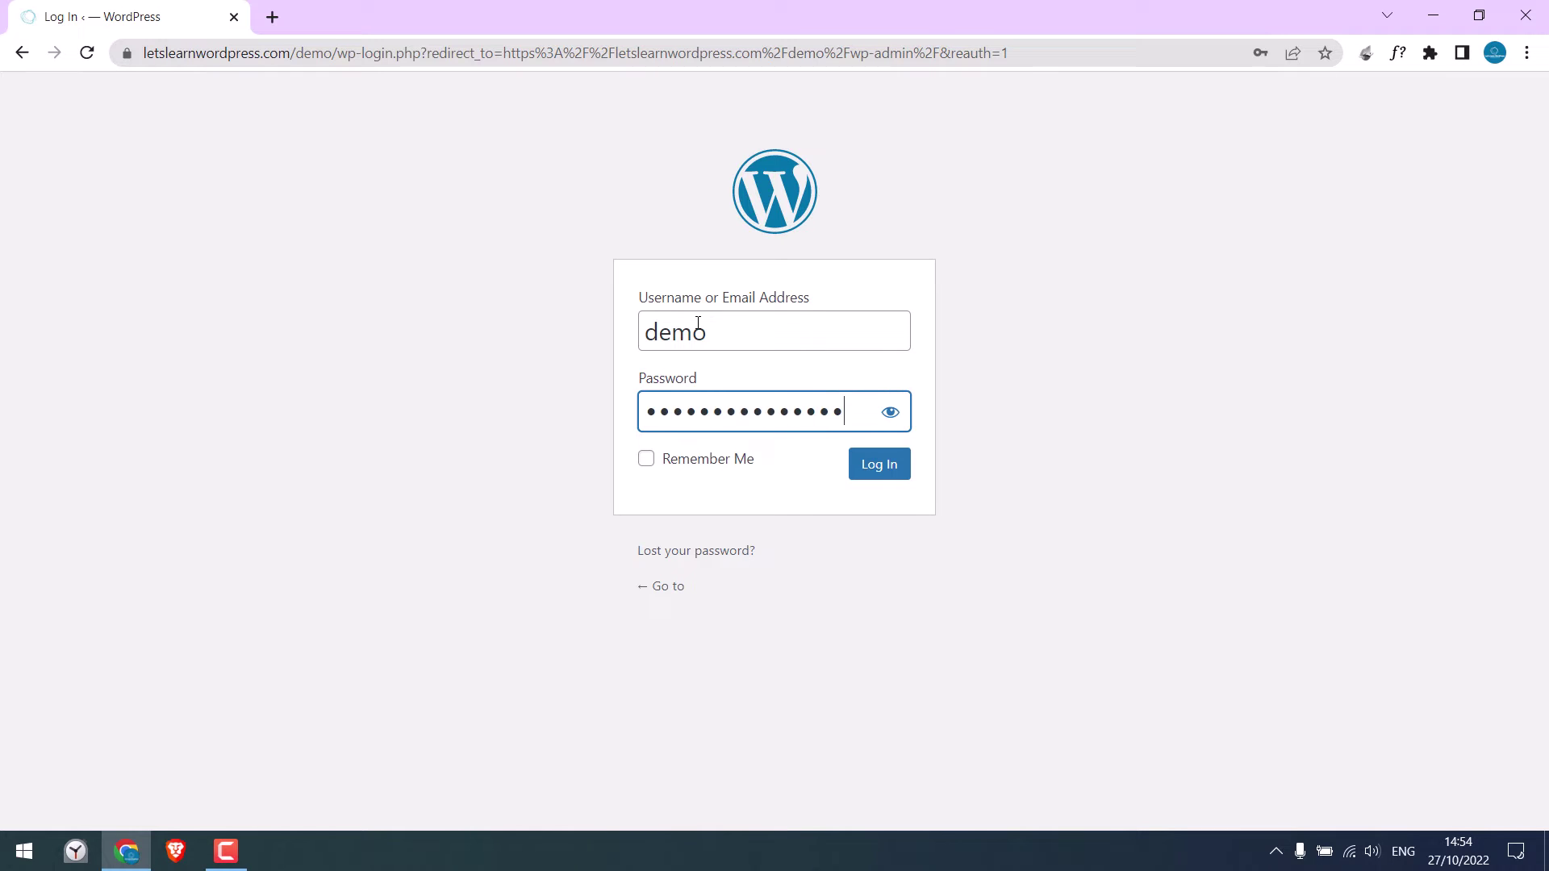
key(Return)
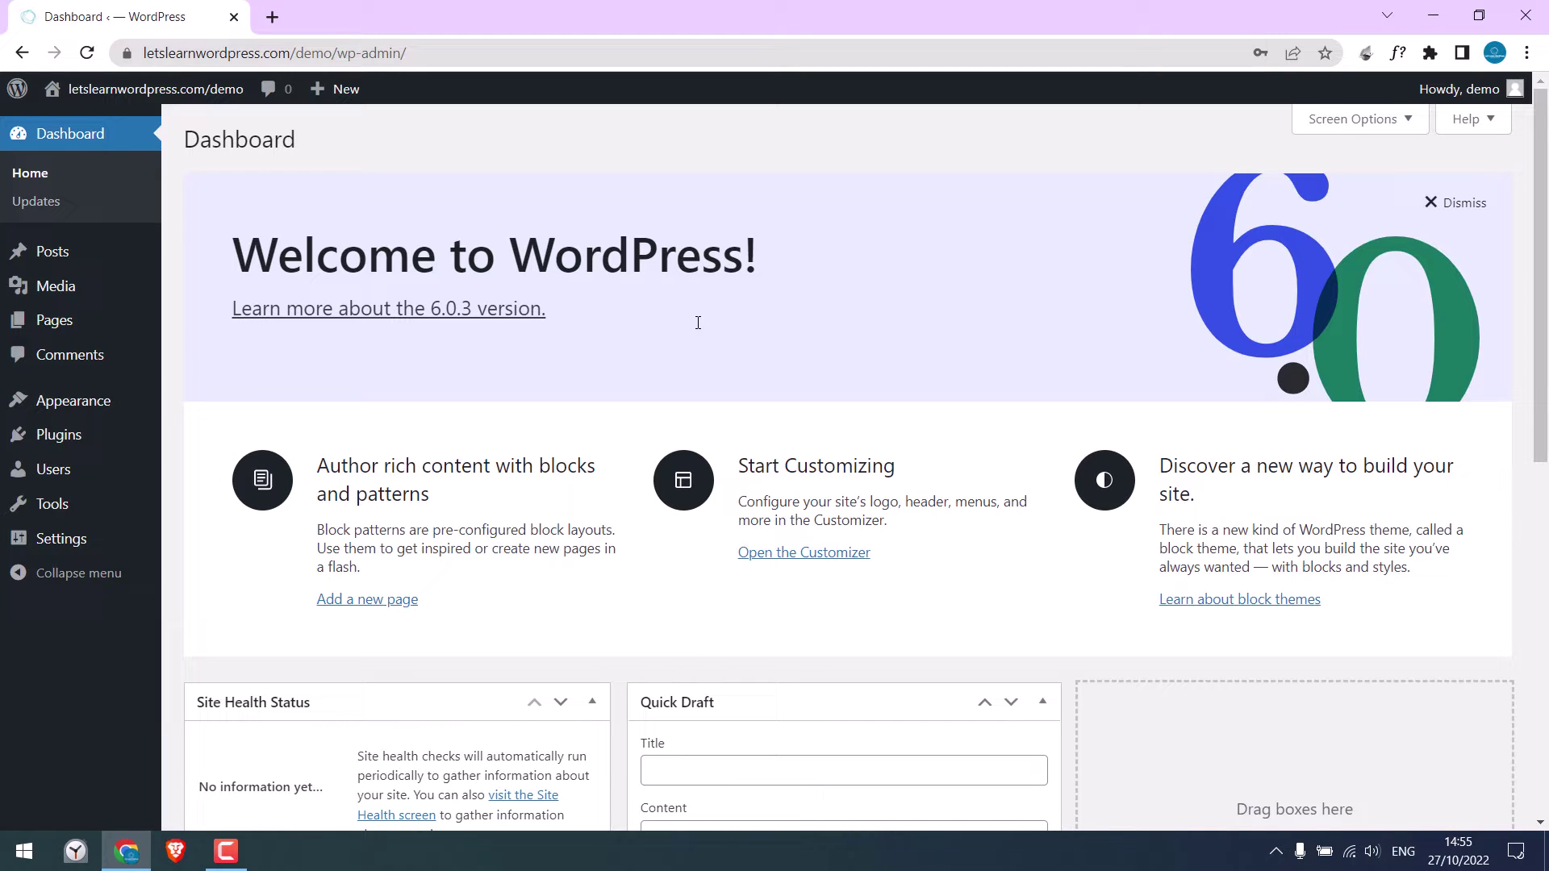
mouse_move(58, 434)
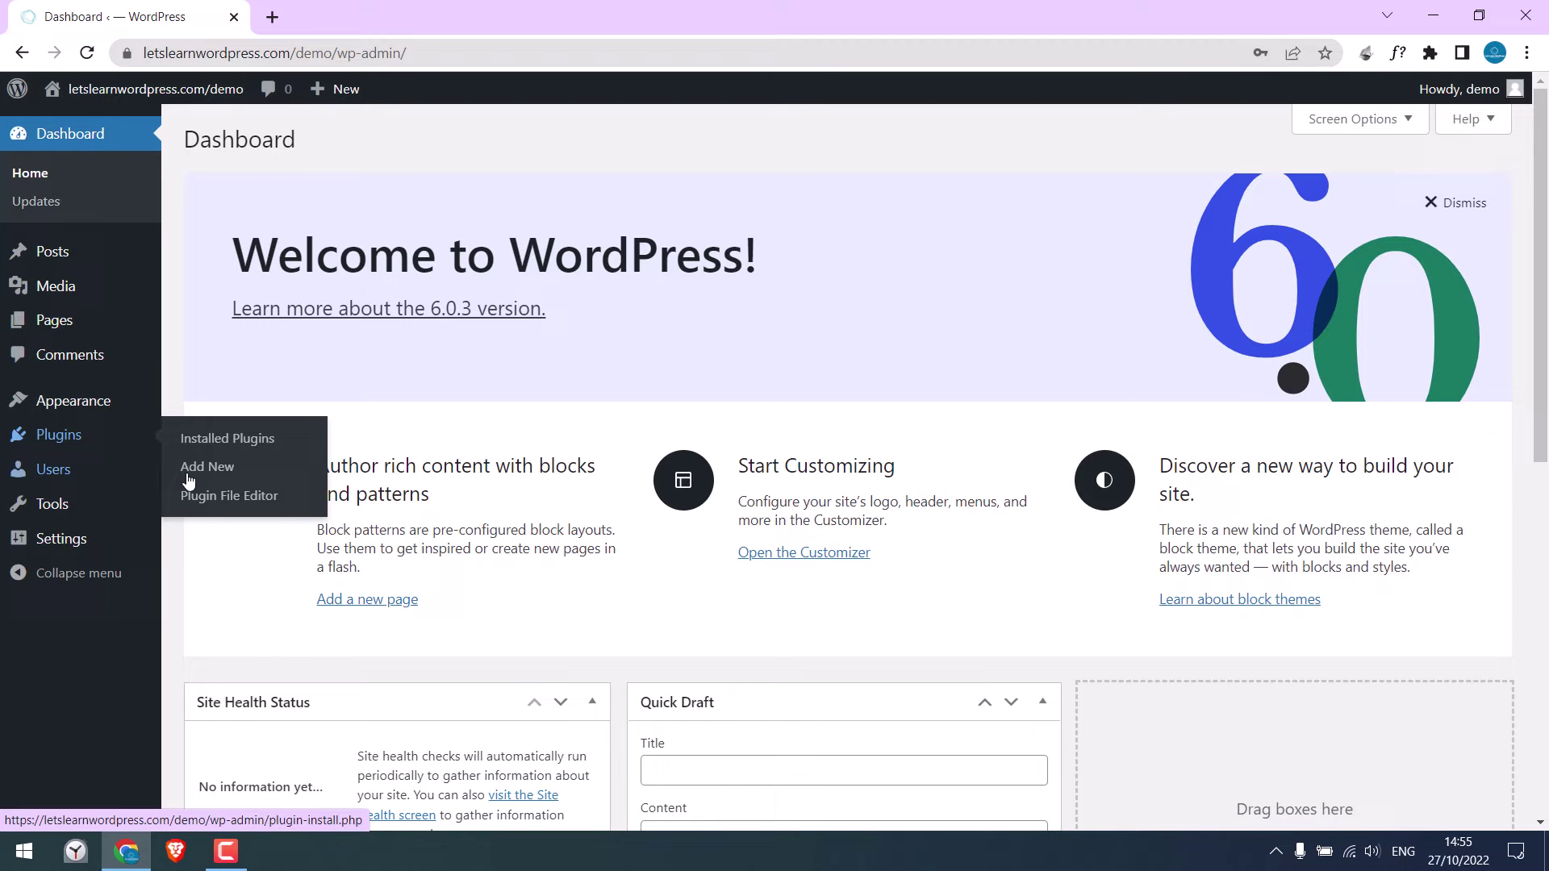
Search Plugins > Add New for 'coming soon', then install and activate SeedProd.
click(224, 481)
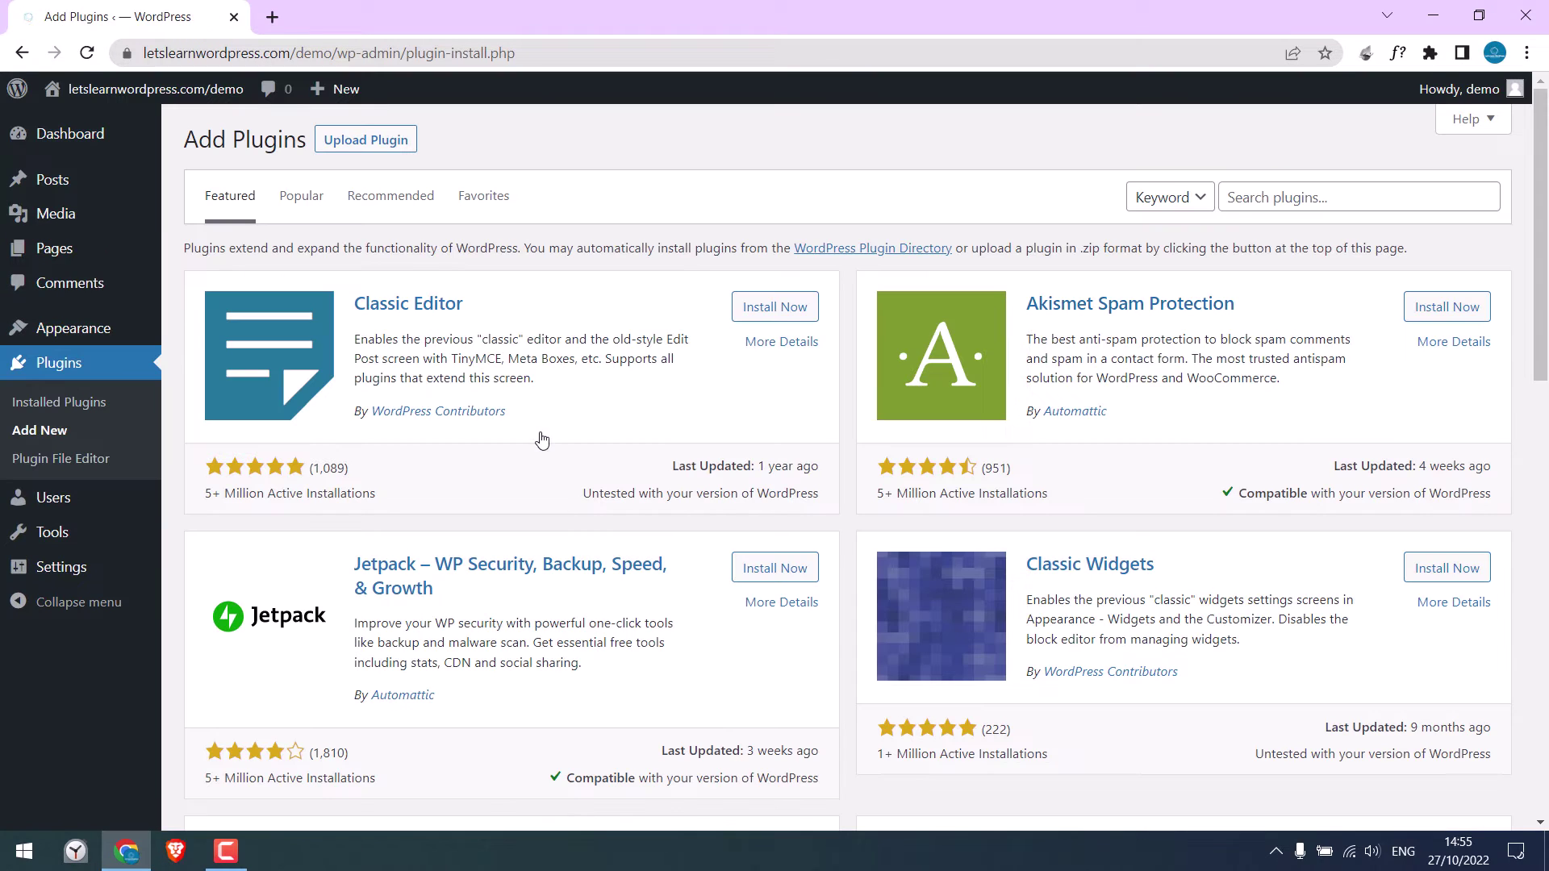
click(1265, 194)
text(coming soon)
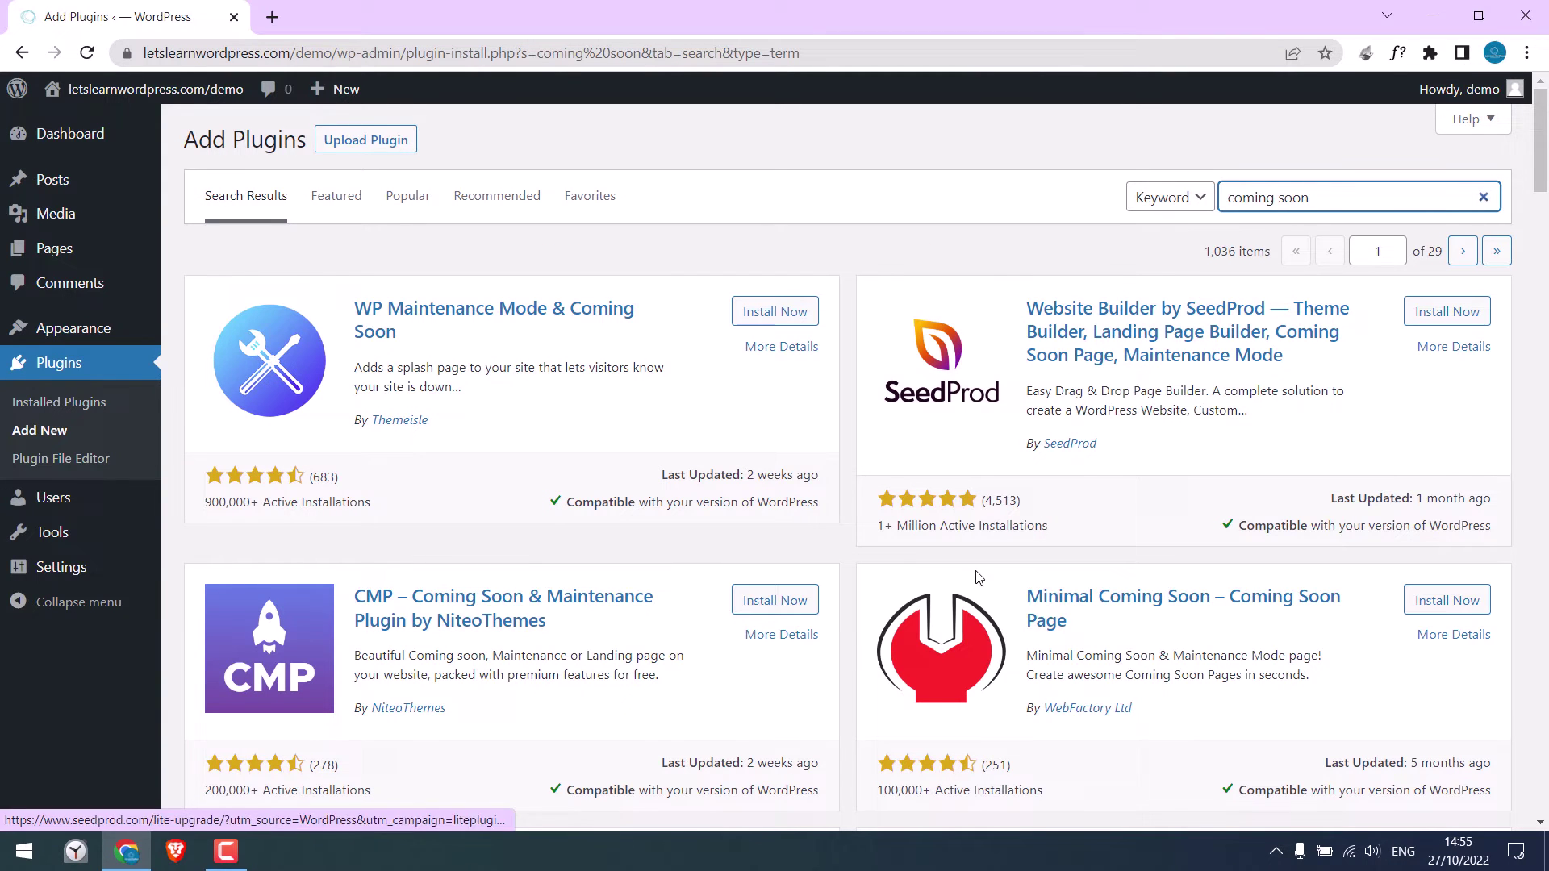
drag(876, 543, 922, 530)
click(923, 530)
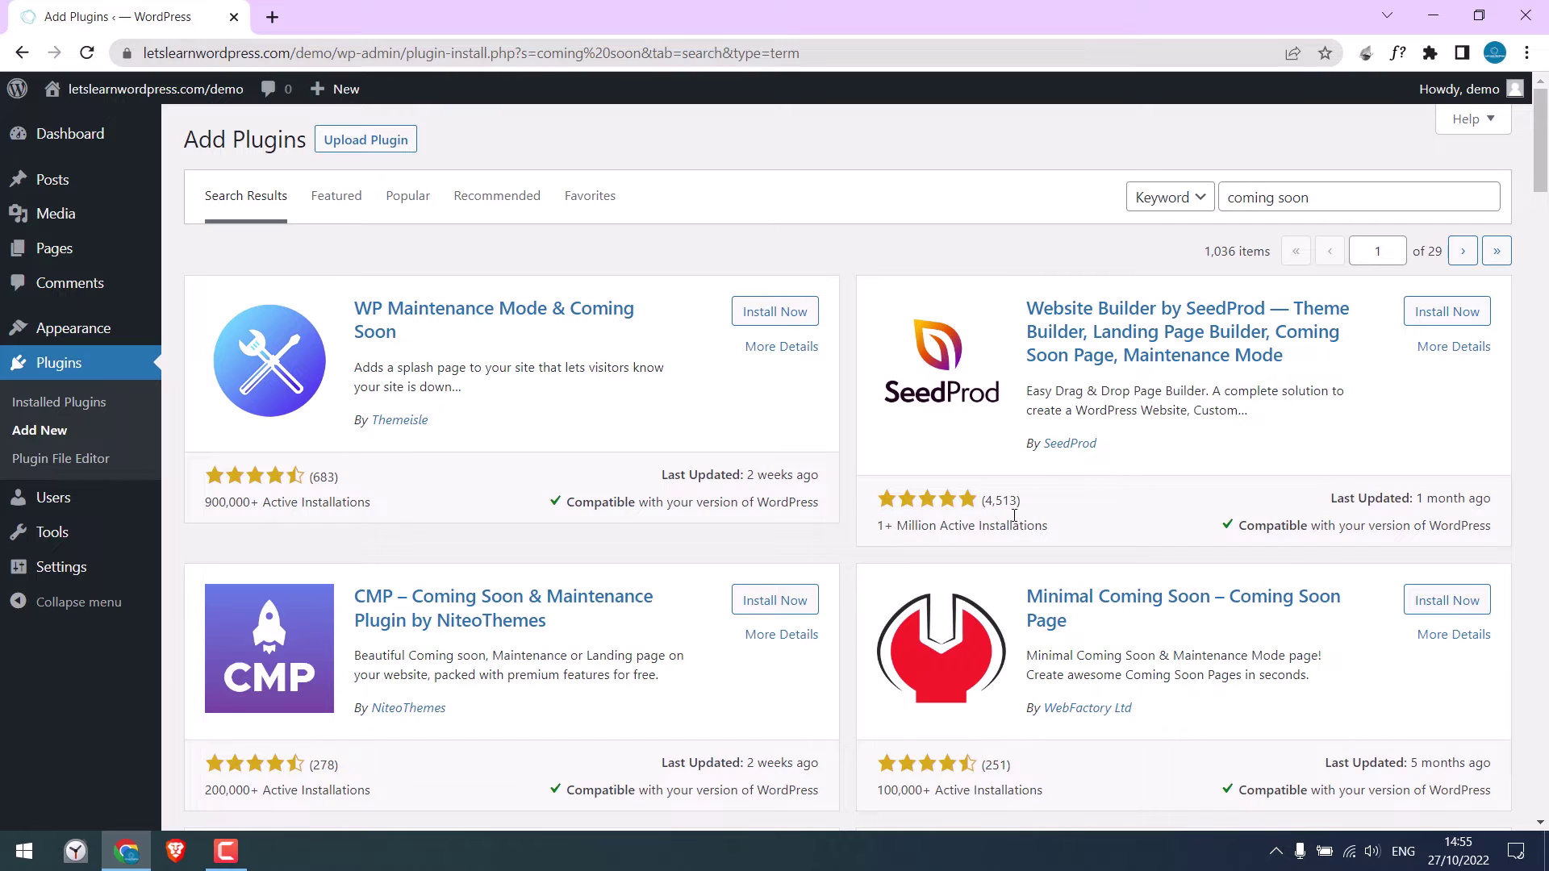
click(1447, 315)
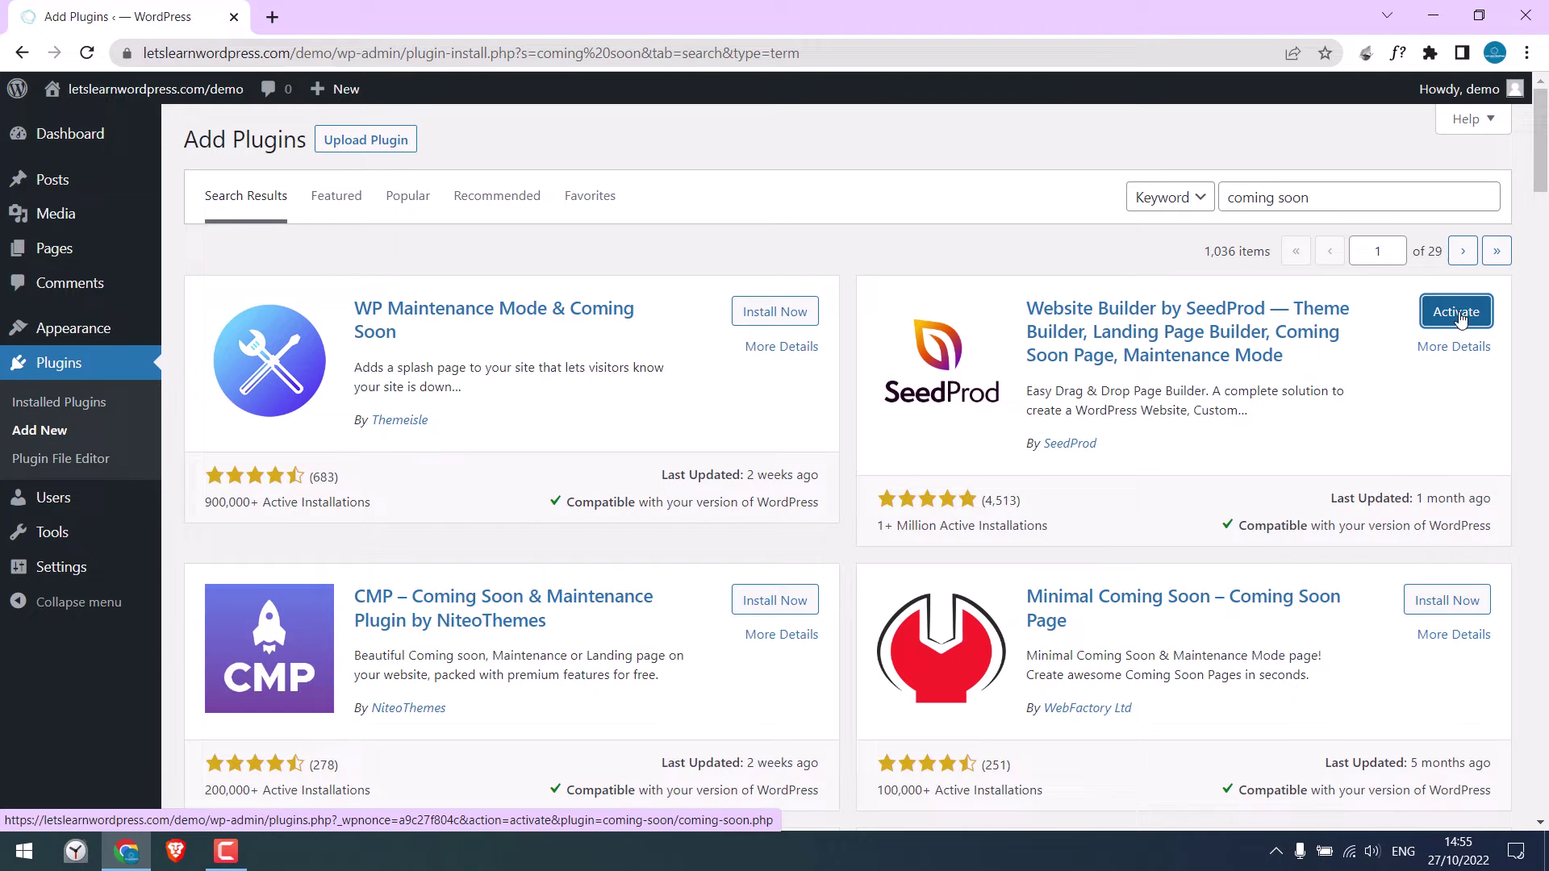
click(1456, 313)
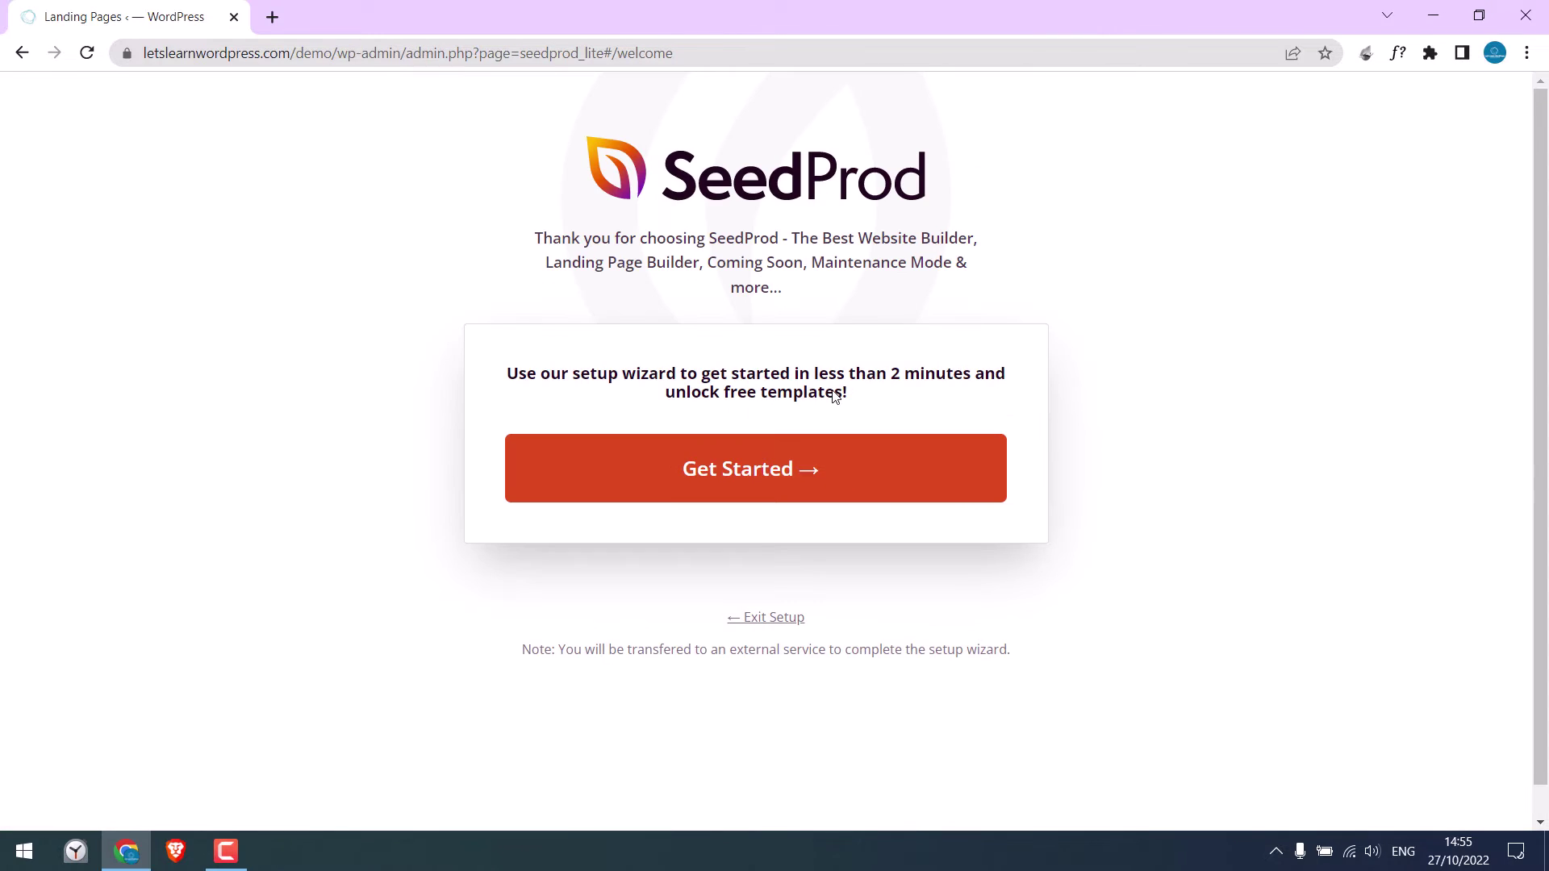
Exit the SeedProd setup wizard and dismiss the Halloween discount banner.
click(771, 619)
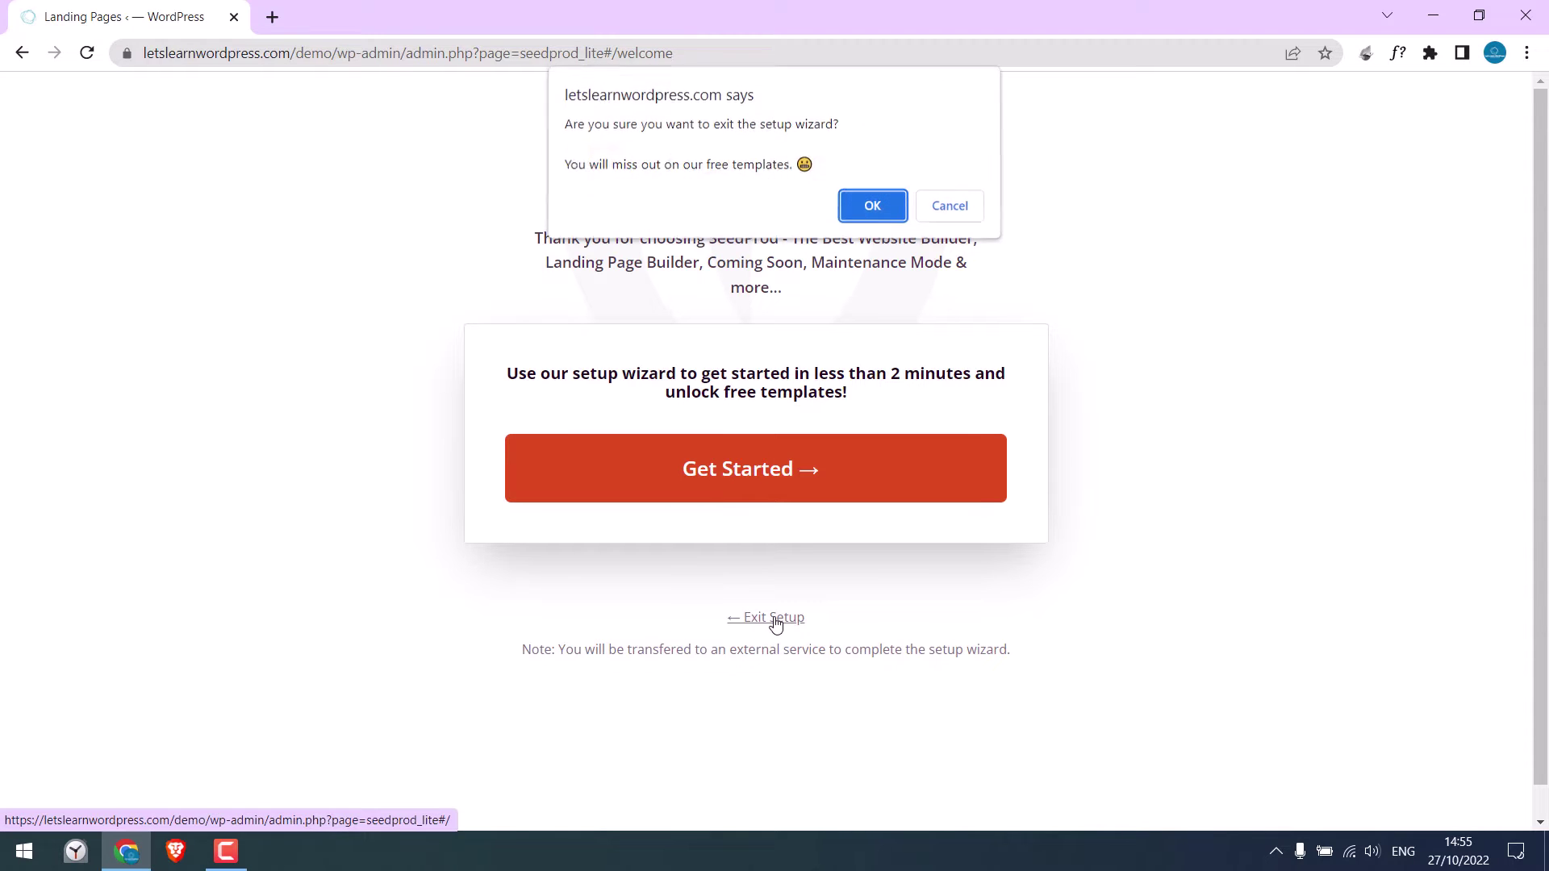
click(893, 200)
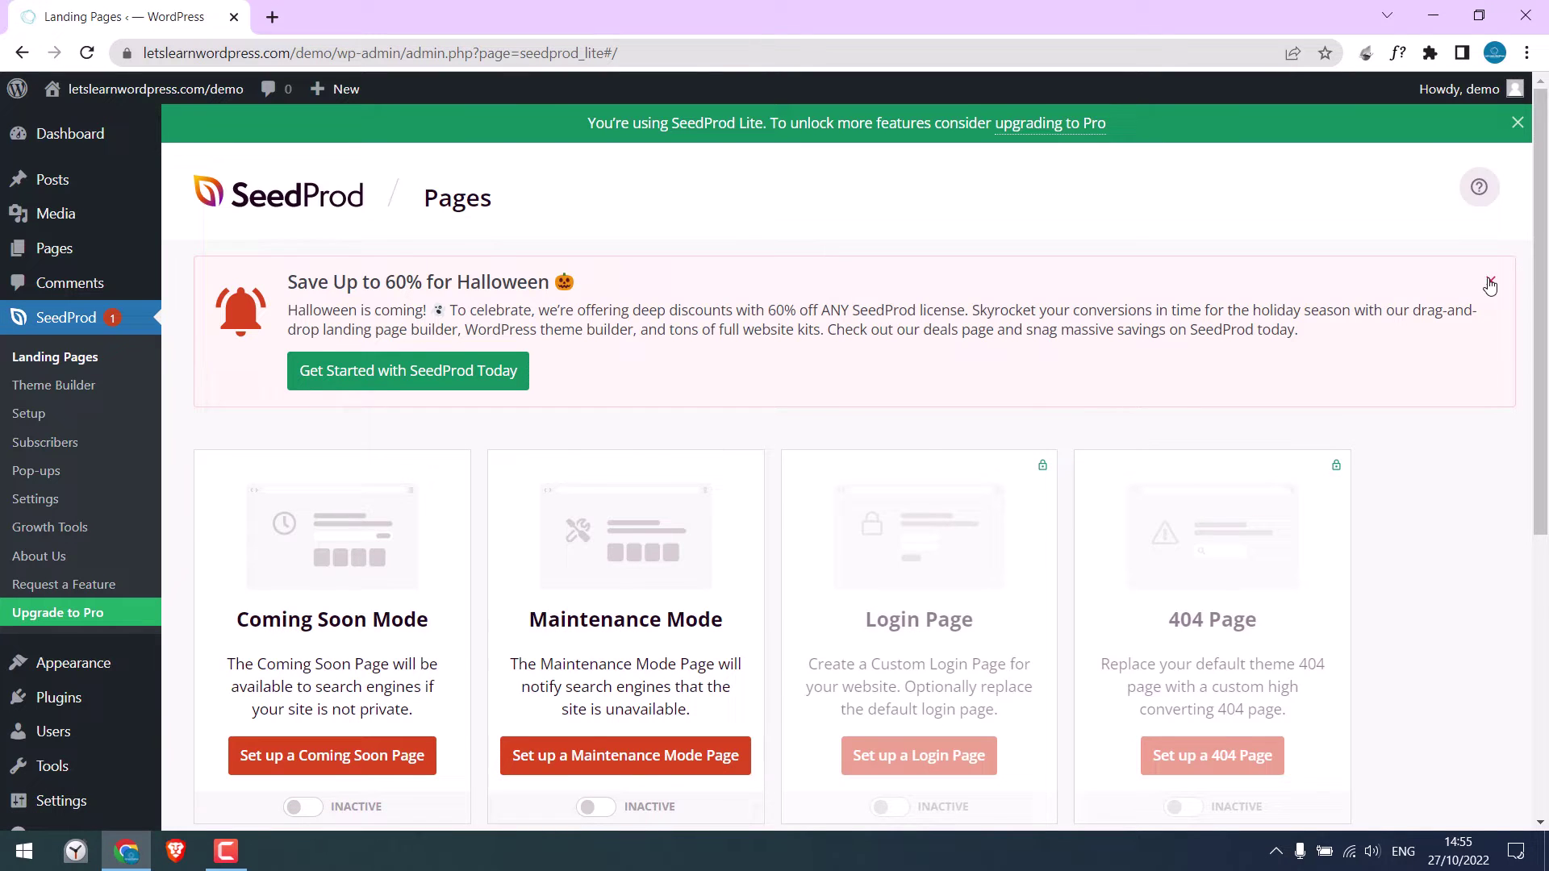
click(1490, 281)
scroll(1488, 572, down, 1)
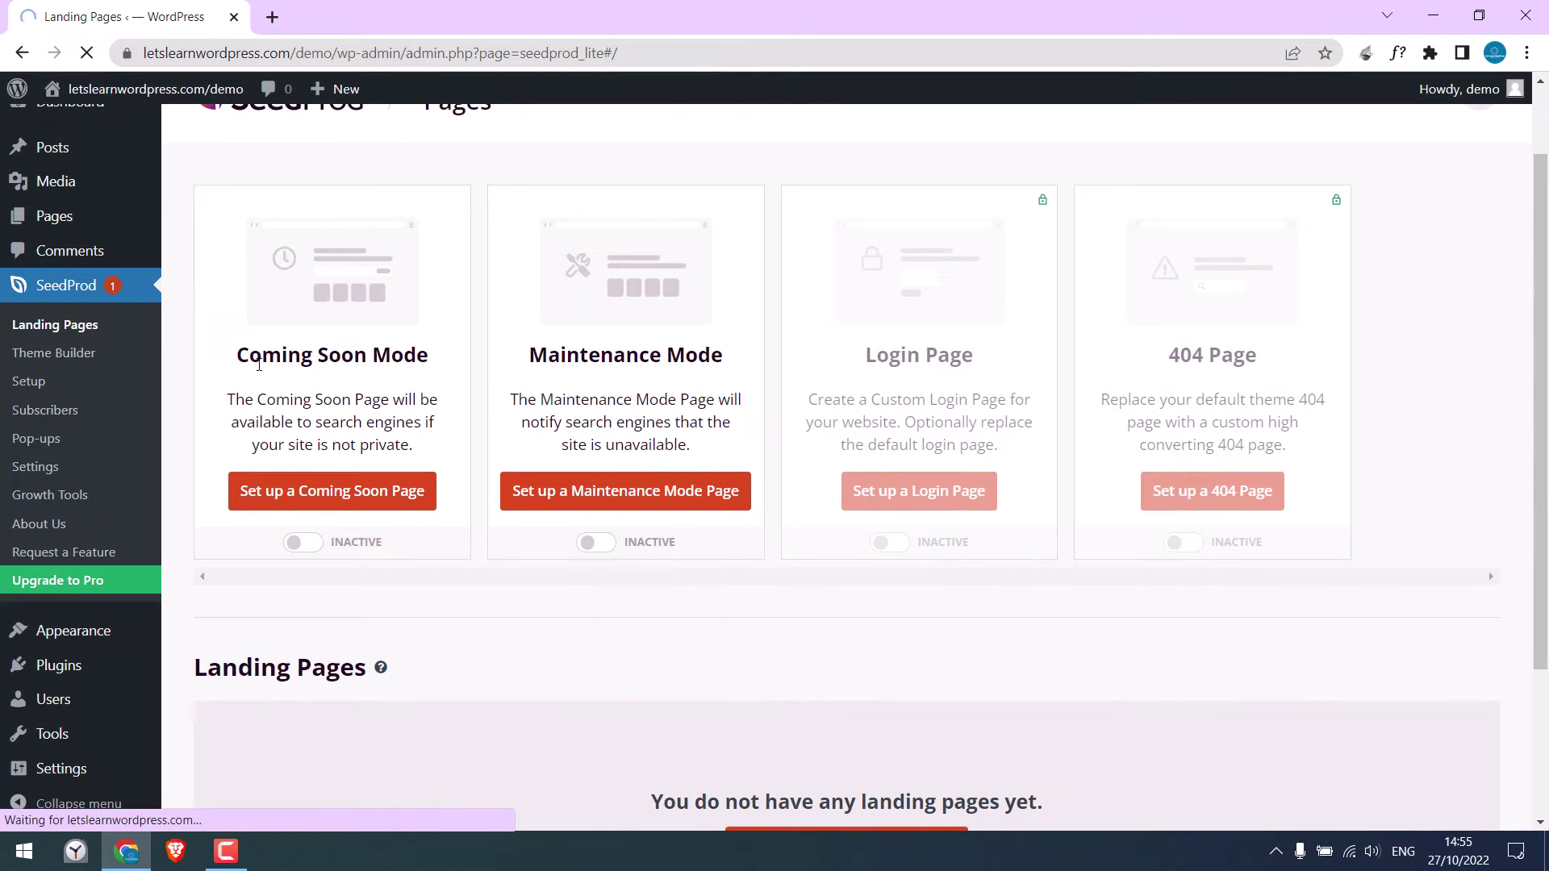
Set up a Coming Soon page from the Simple Coming Soon Page template.
drag(247, 354, 432, 358)
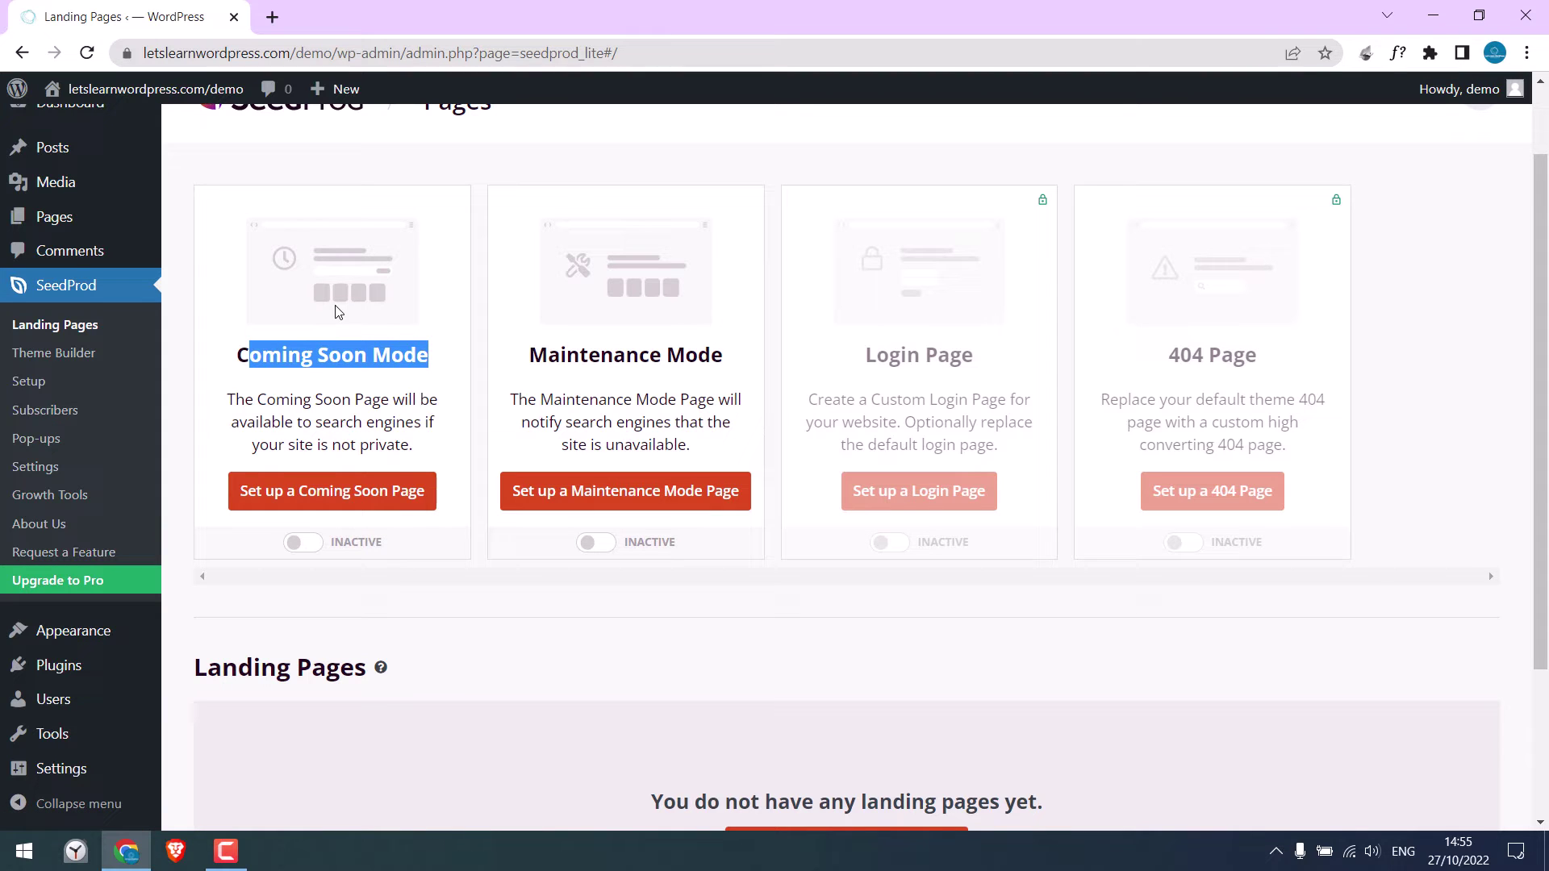
click(353, 496)
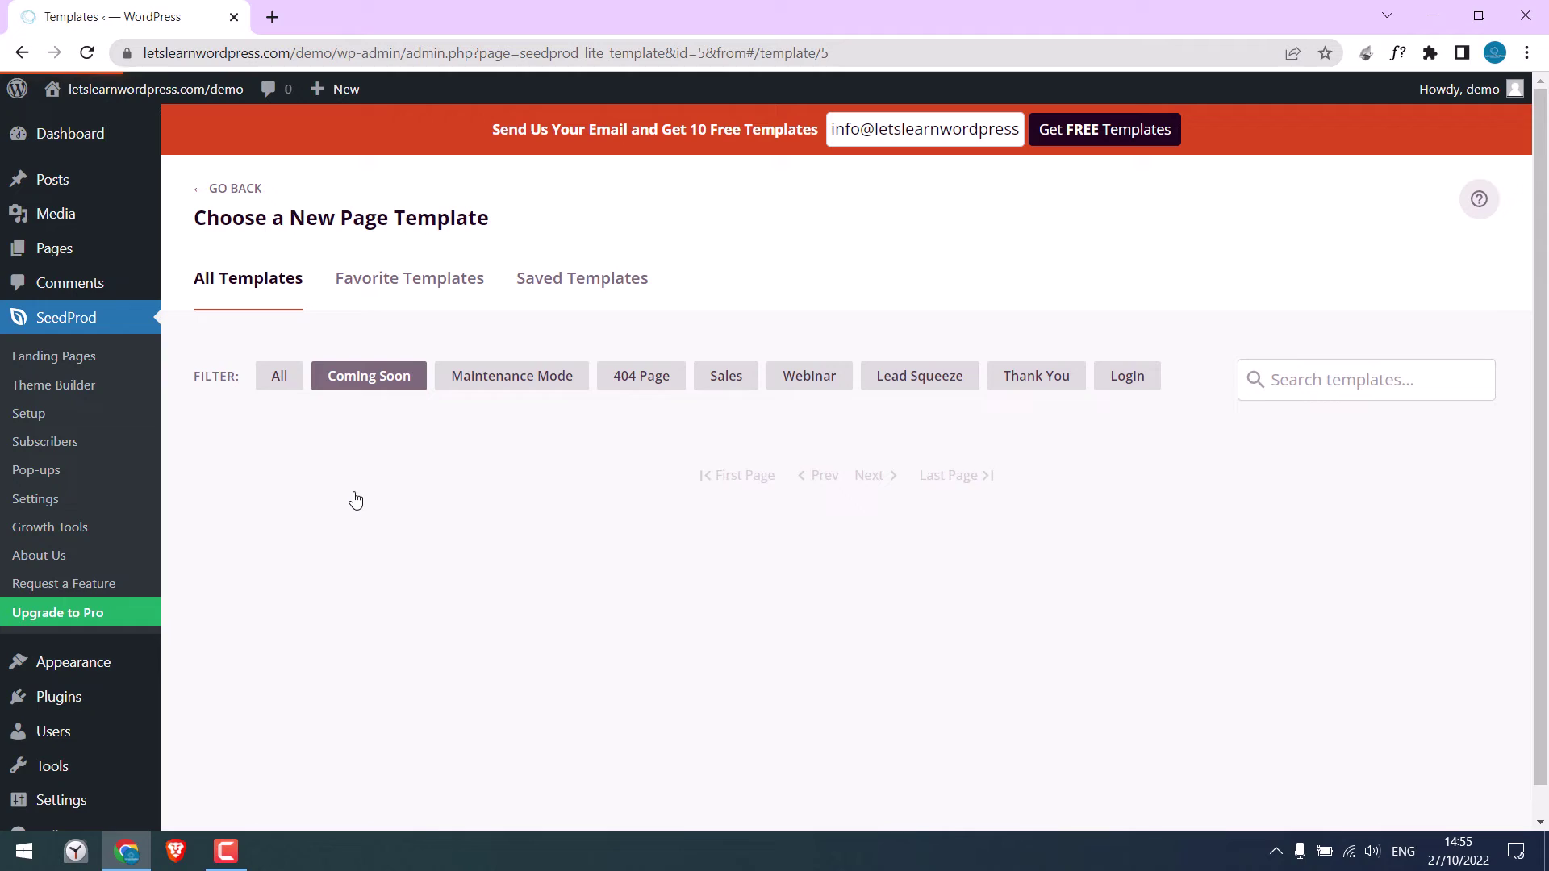
drag(1543, 232, 1547, 262)
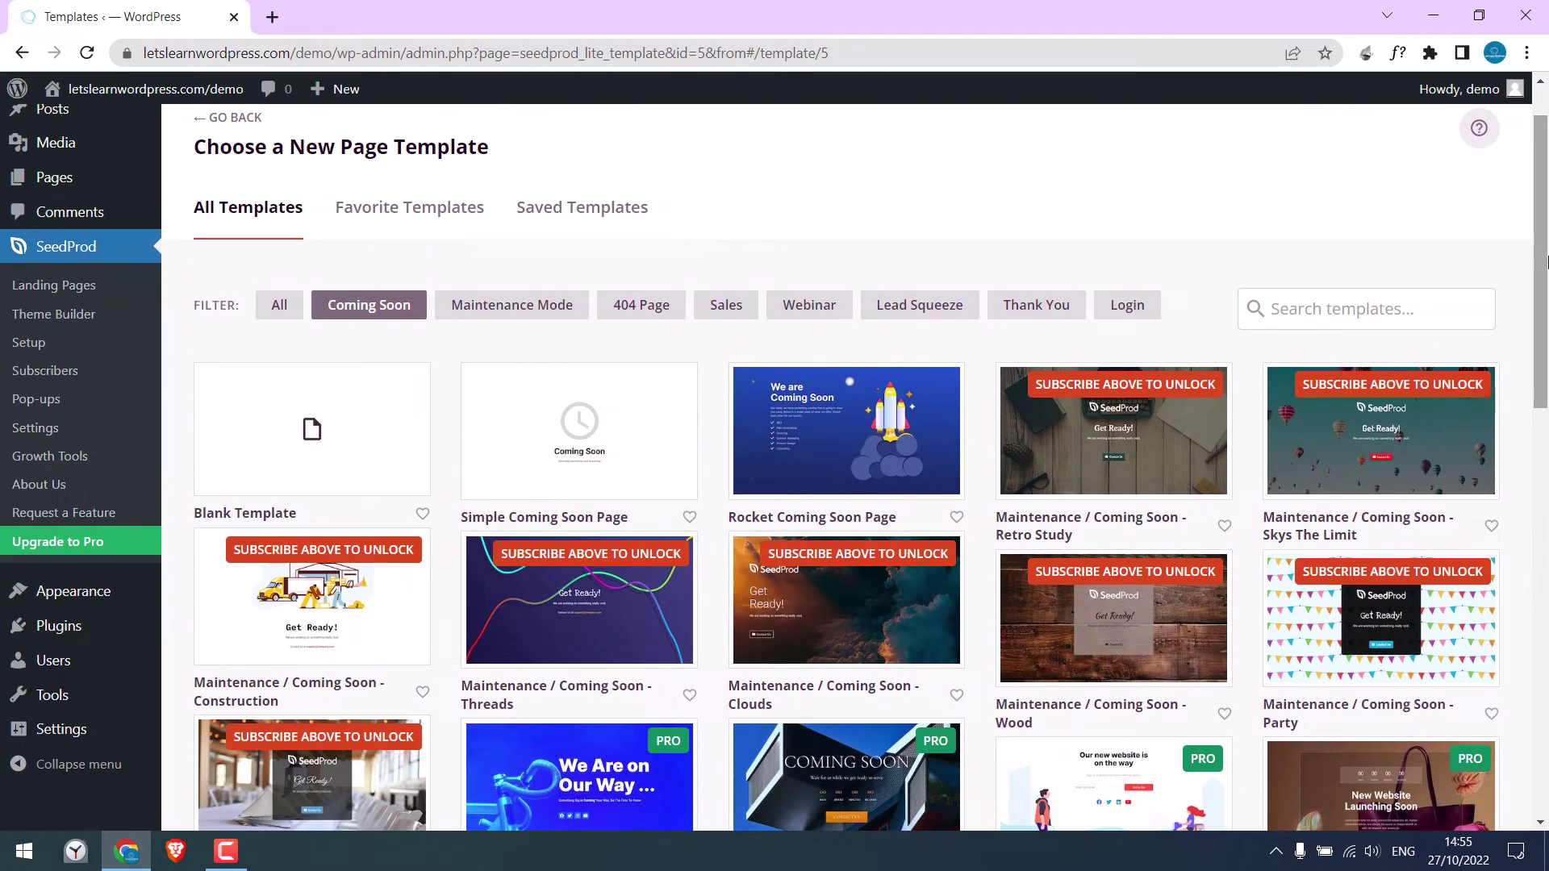
mouse_move(579, 430)
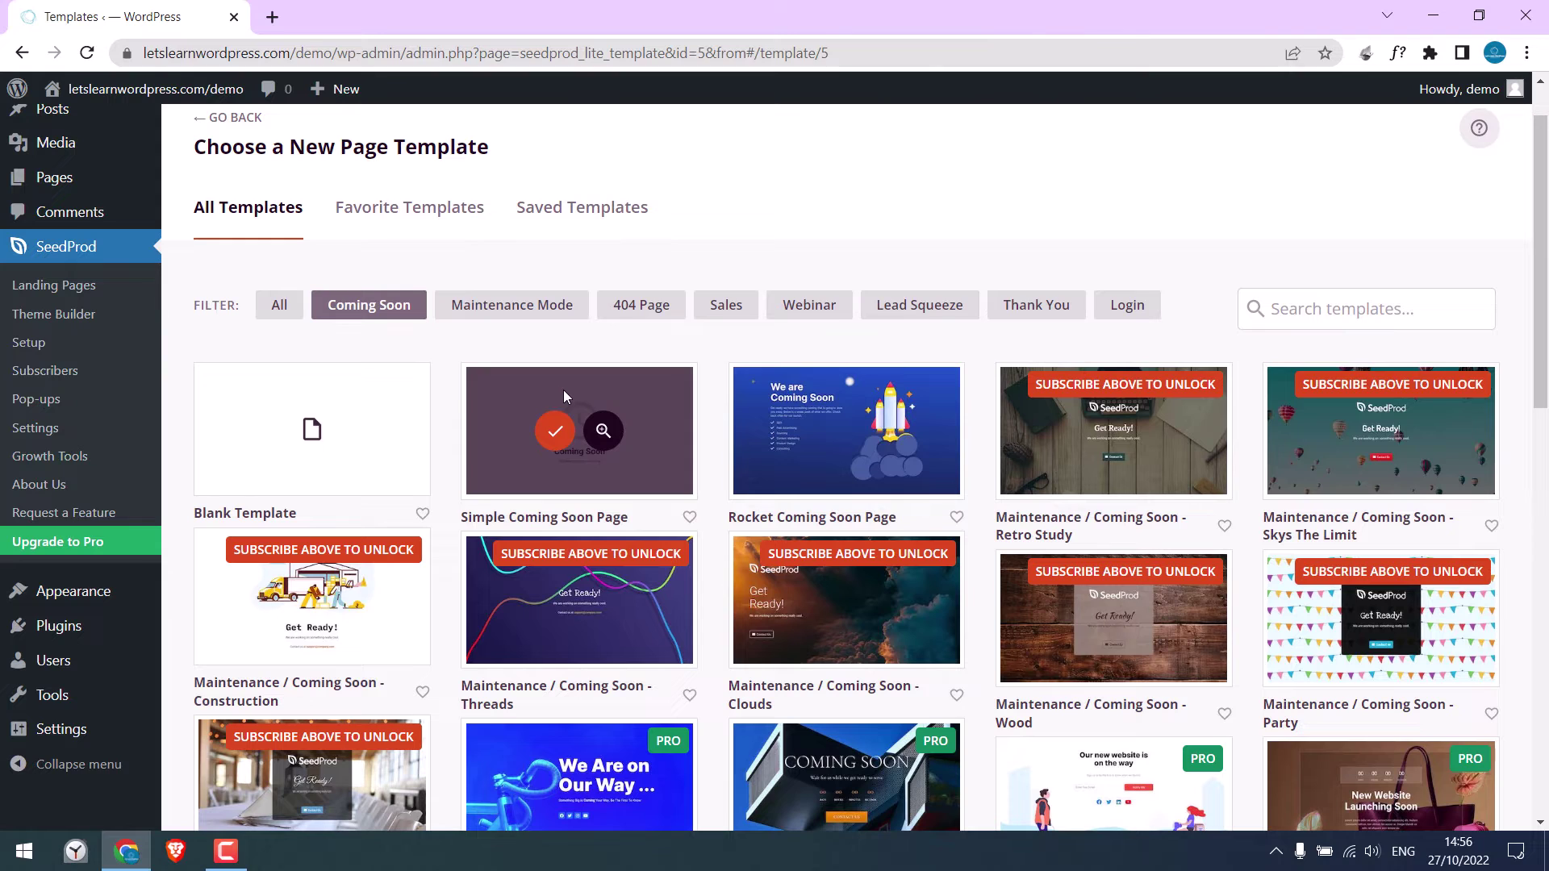
click(558, 434)
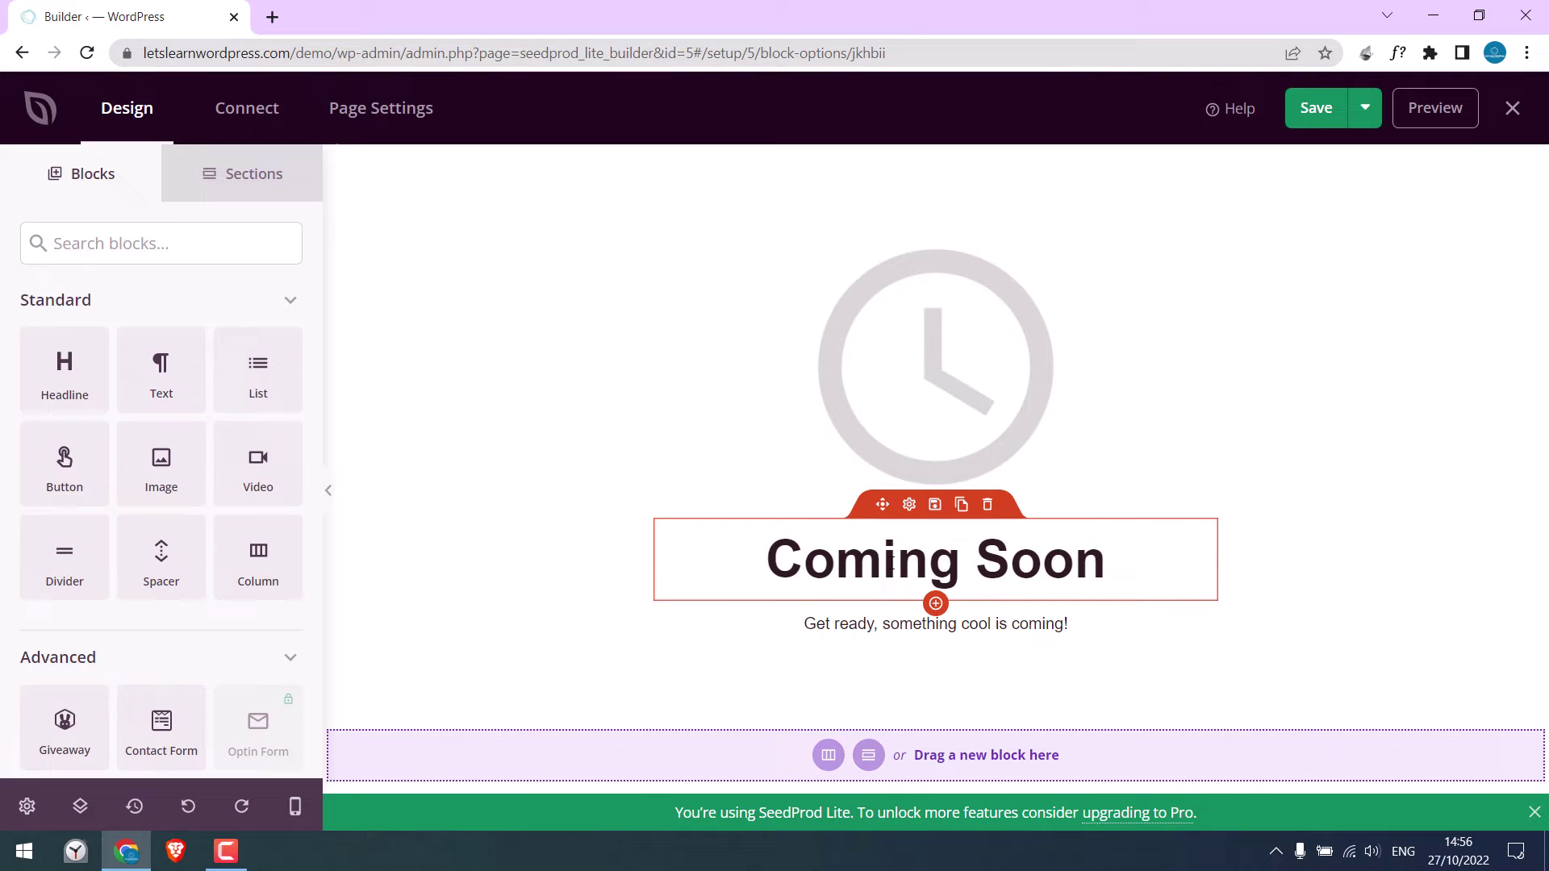
Inspect the Coming Soon headline and clock image blocks in the builder.
click(898, 592)
click(896, 624)
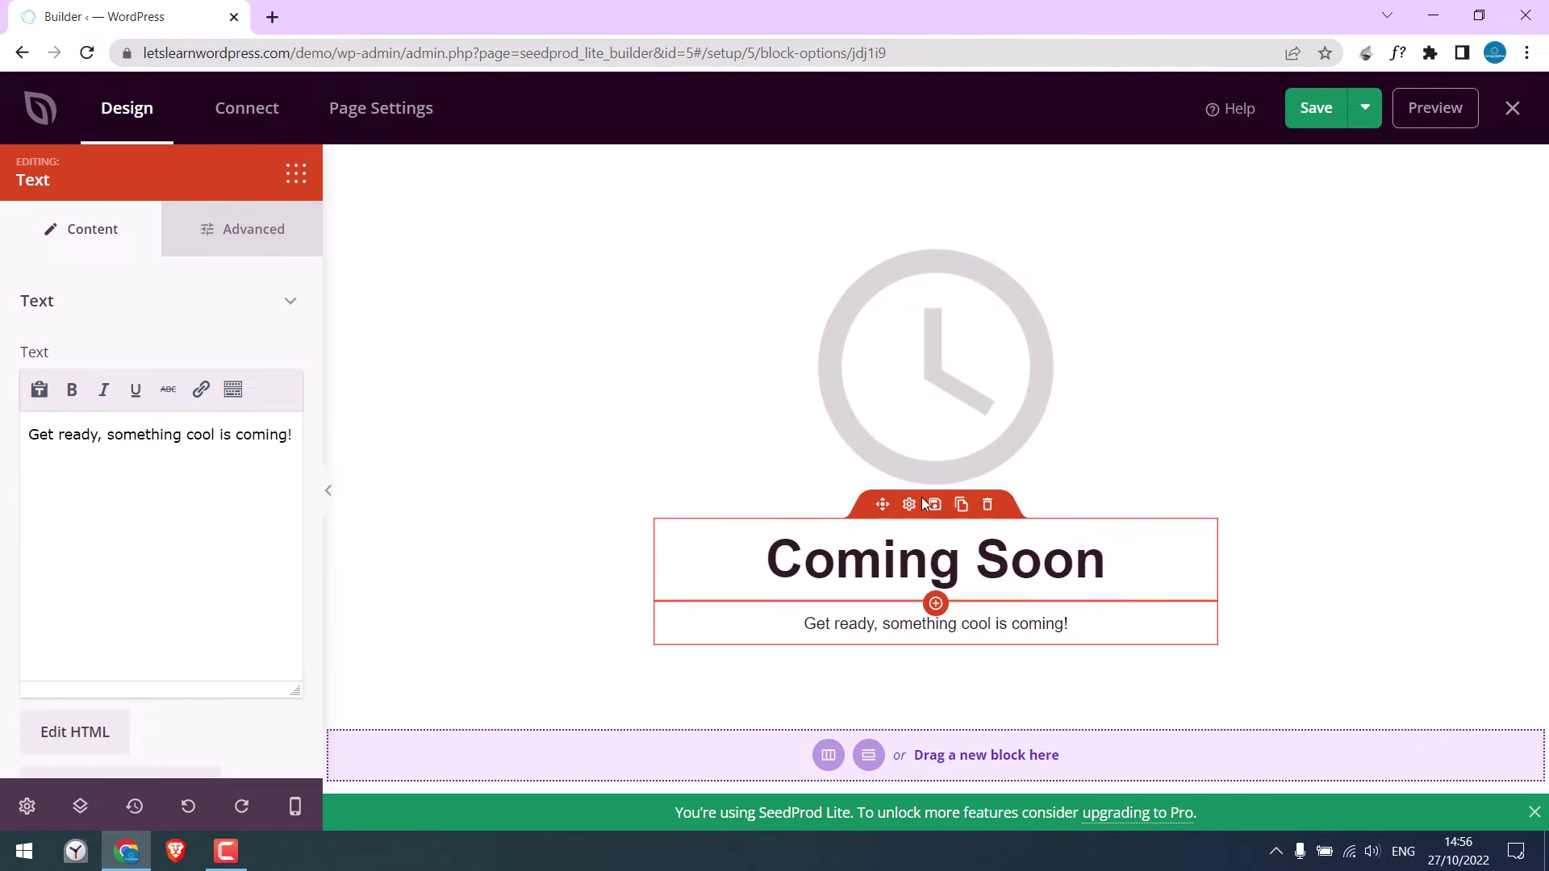
click(890, 374)
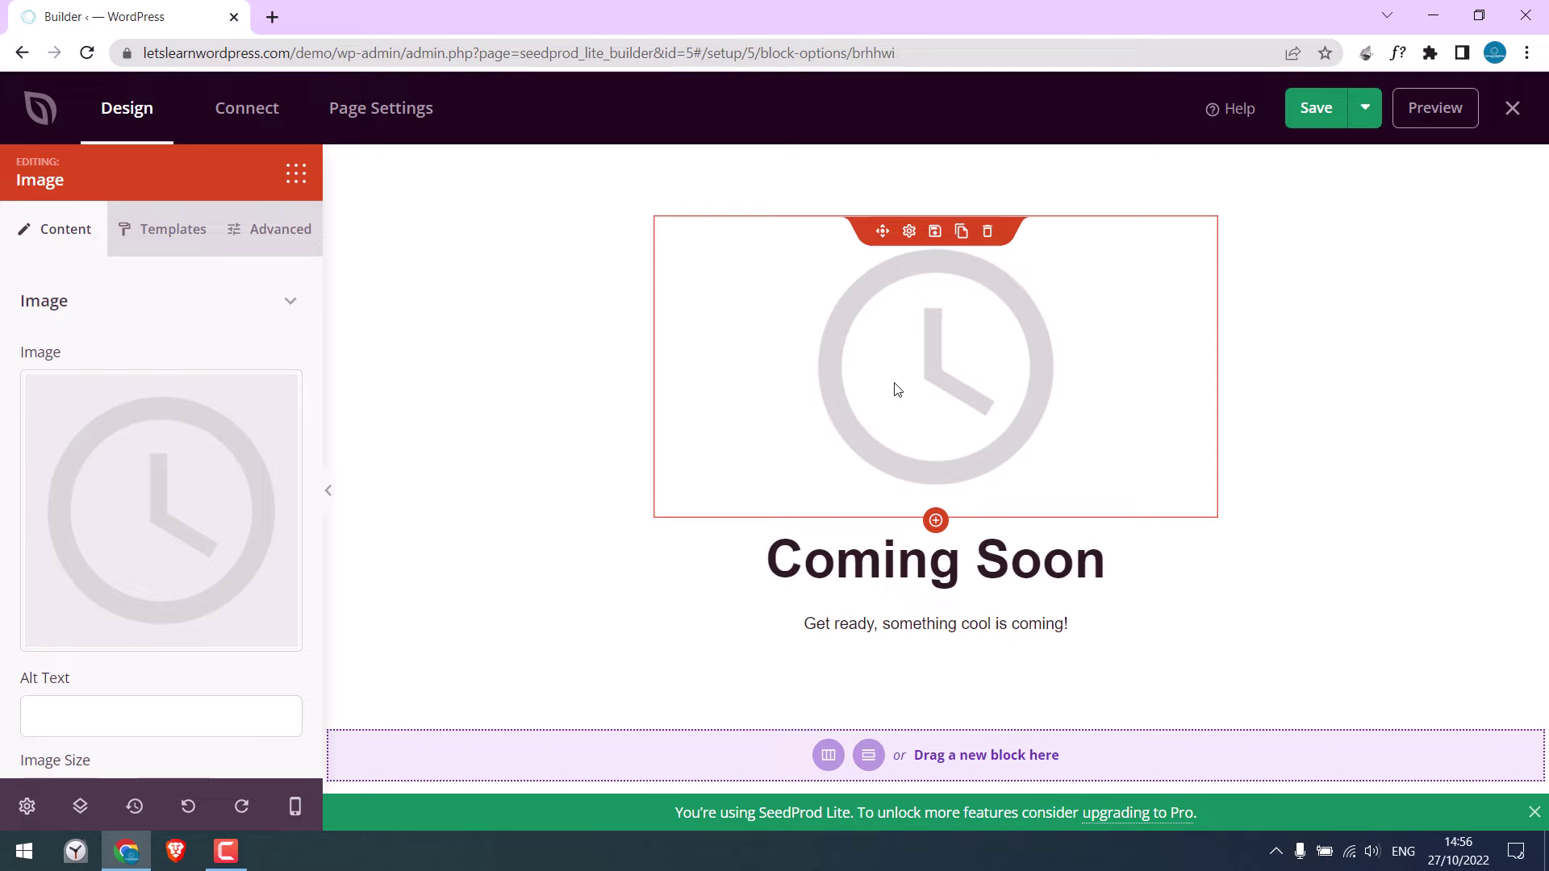
Save the page, exit the builder, and activate Coming Soon mode.
click(1317, 113)
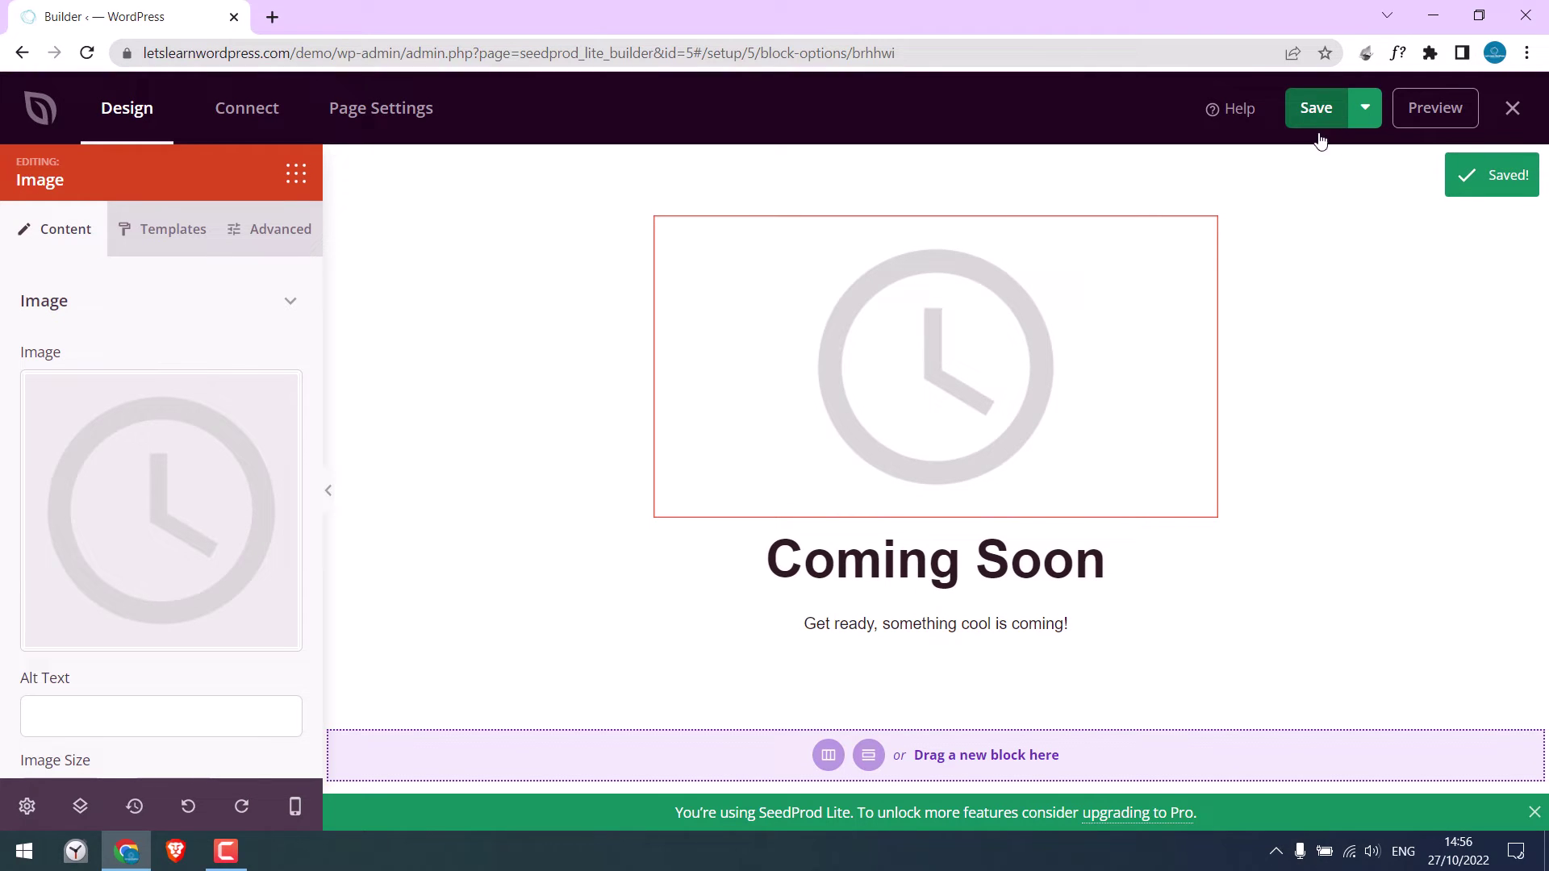
click(1515, 110)
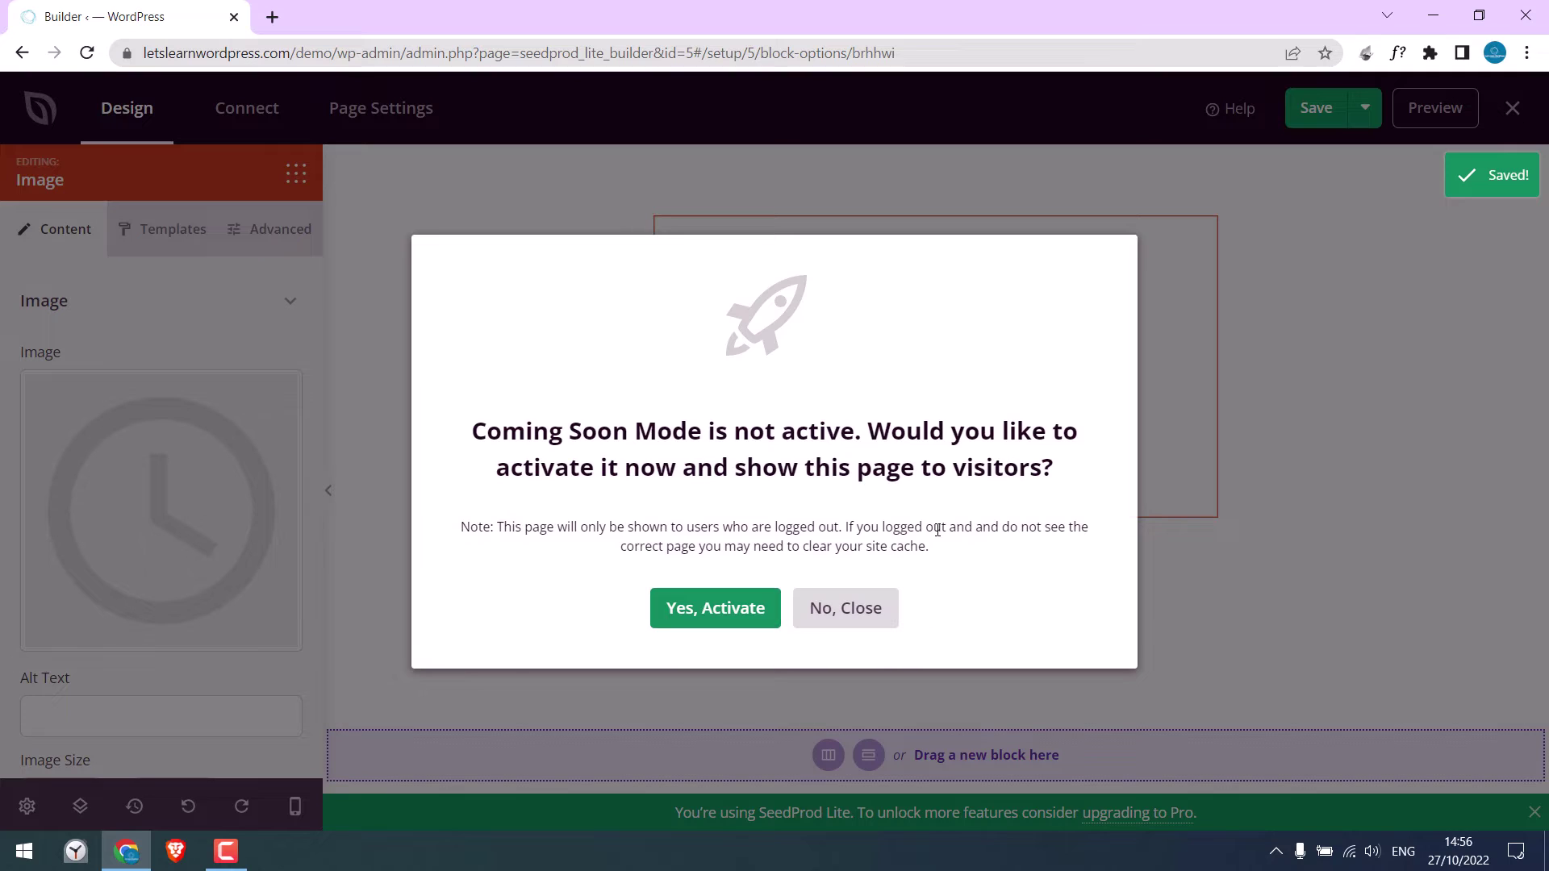
drag(551, 438, 797, 438)
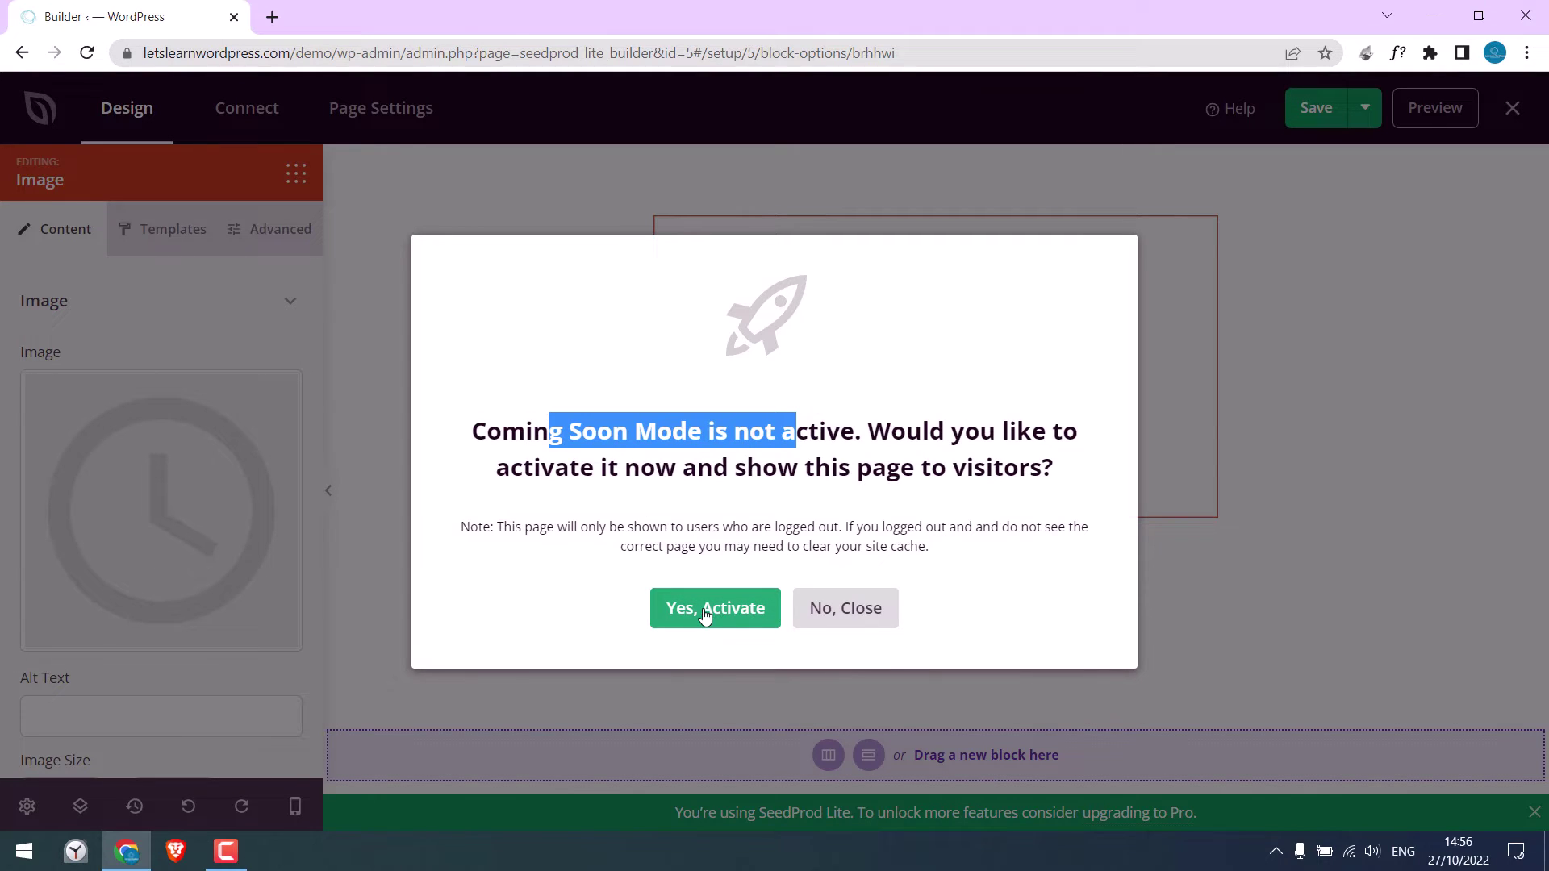
click(707, 614)
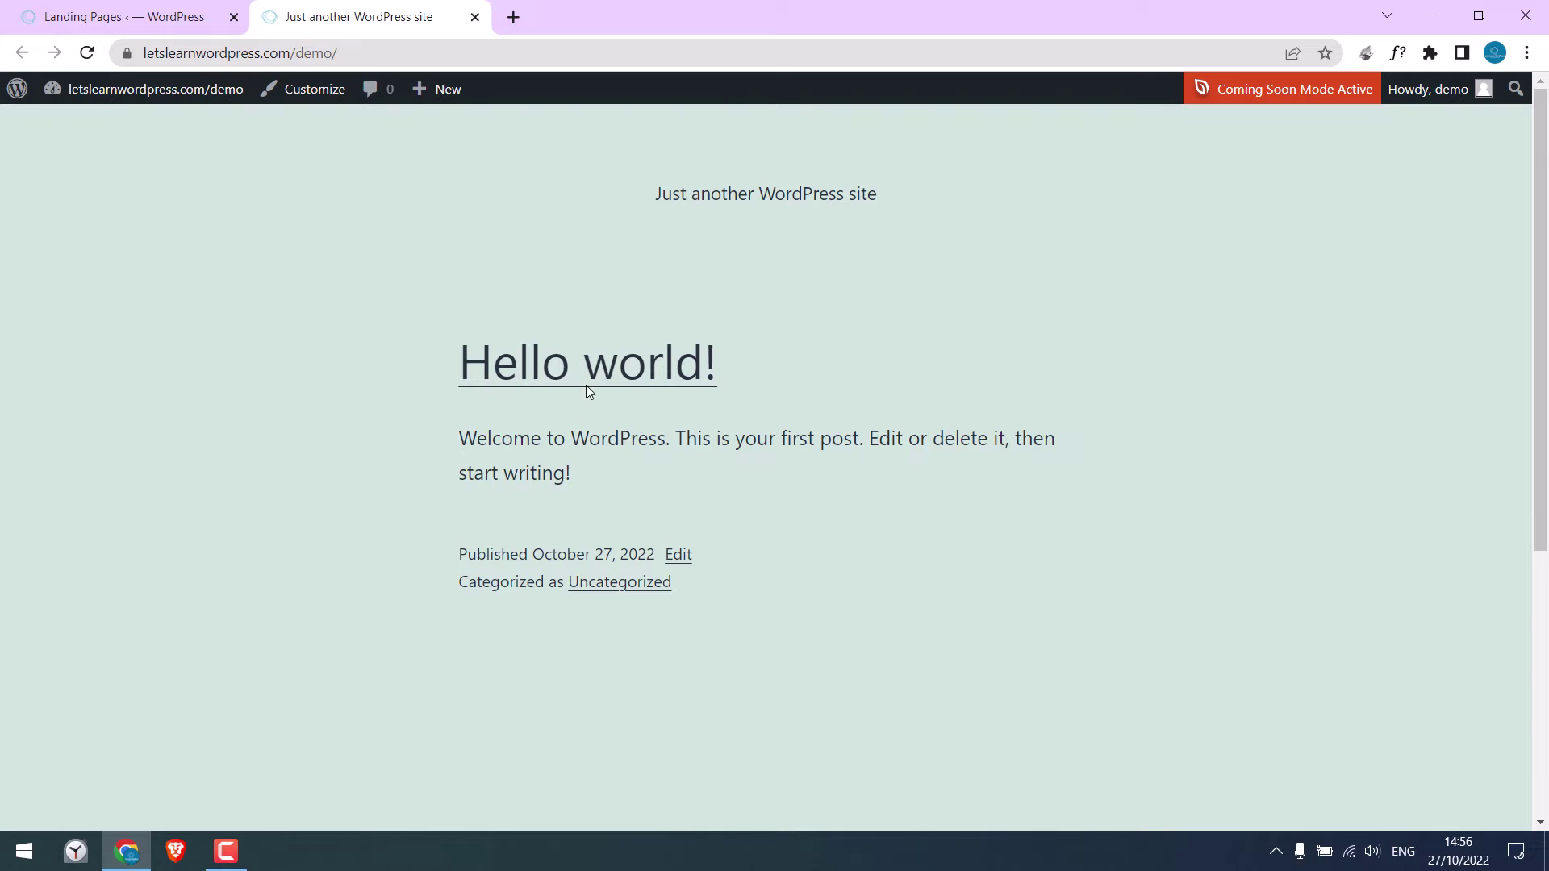
click(393, 55)
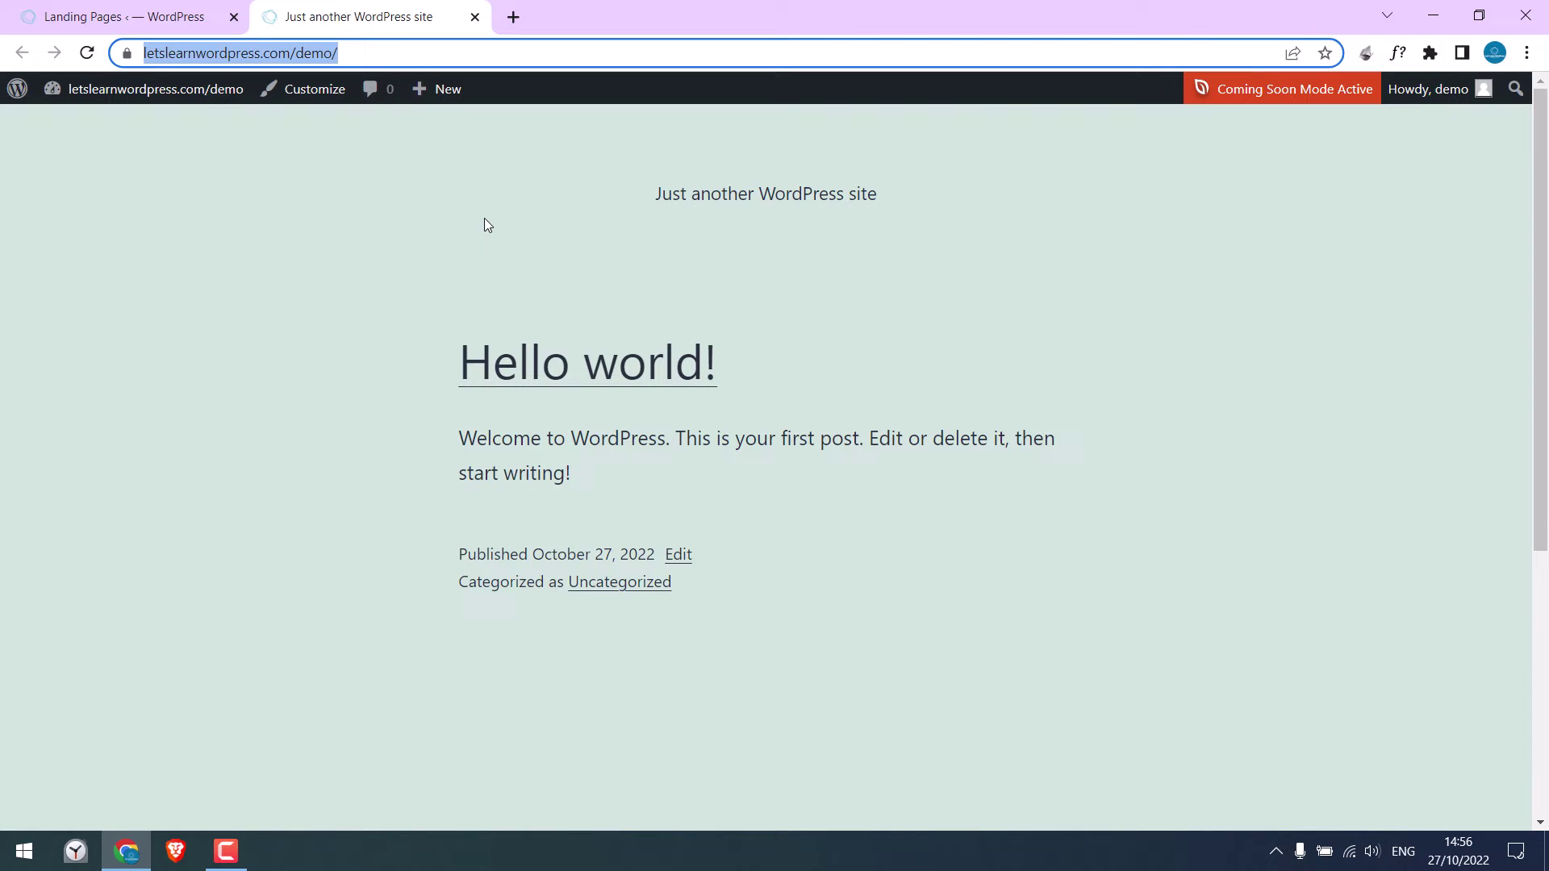
key(ctrl+shift+n)
text(https://letslearnwordpress.com/demo/)
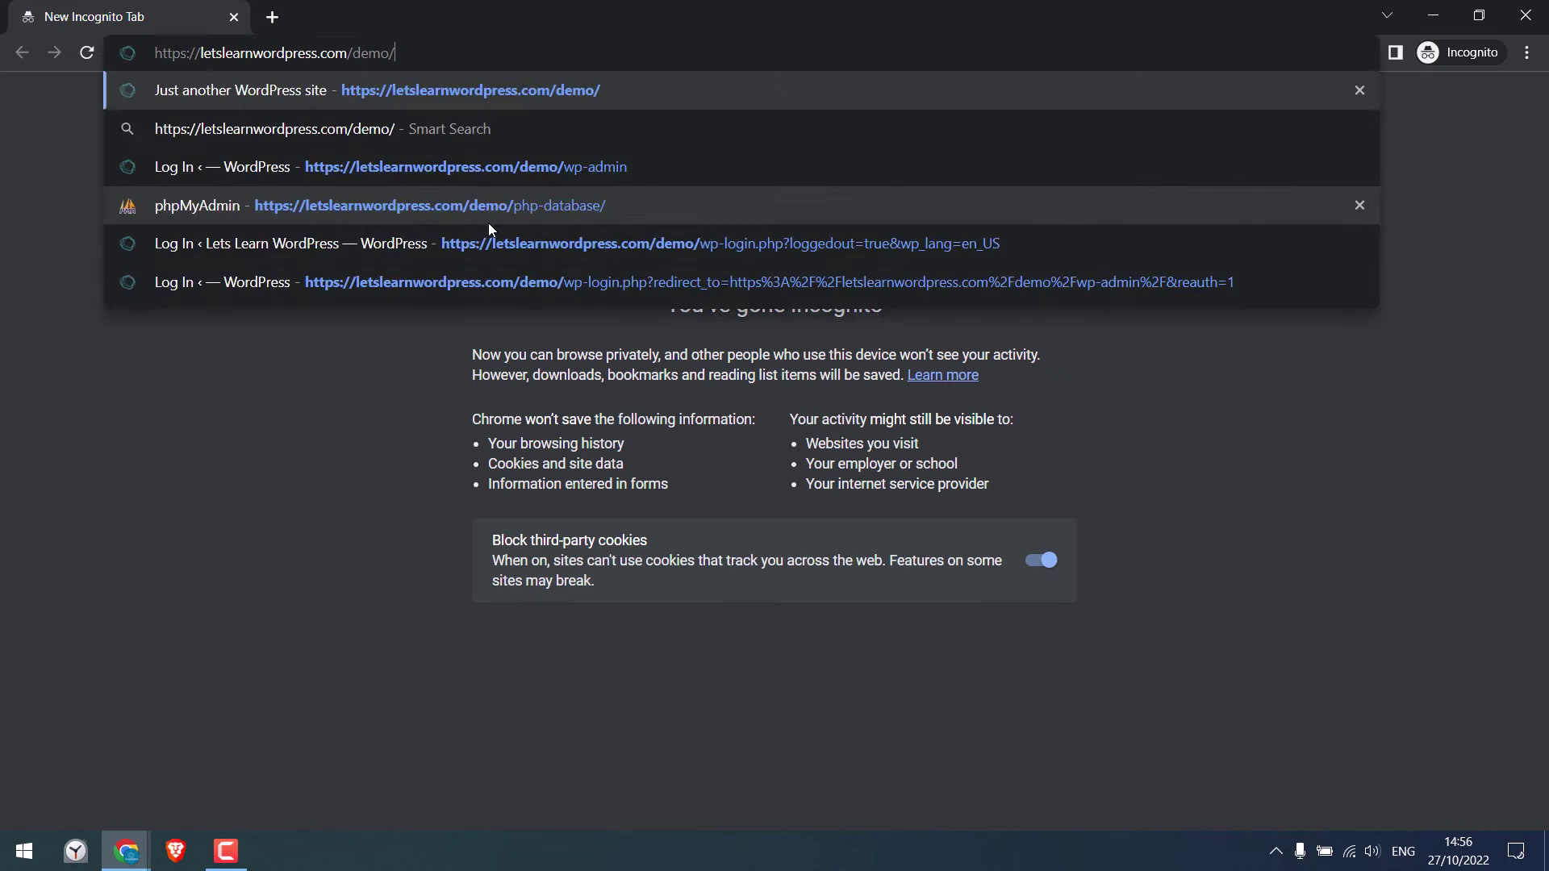
key(Return)
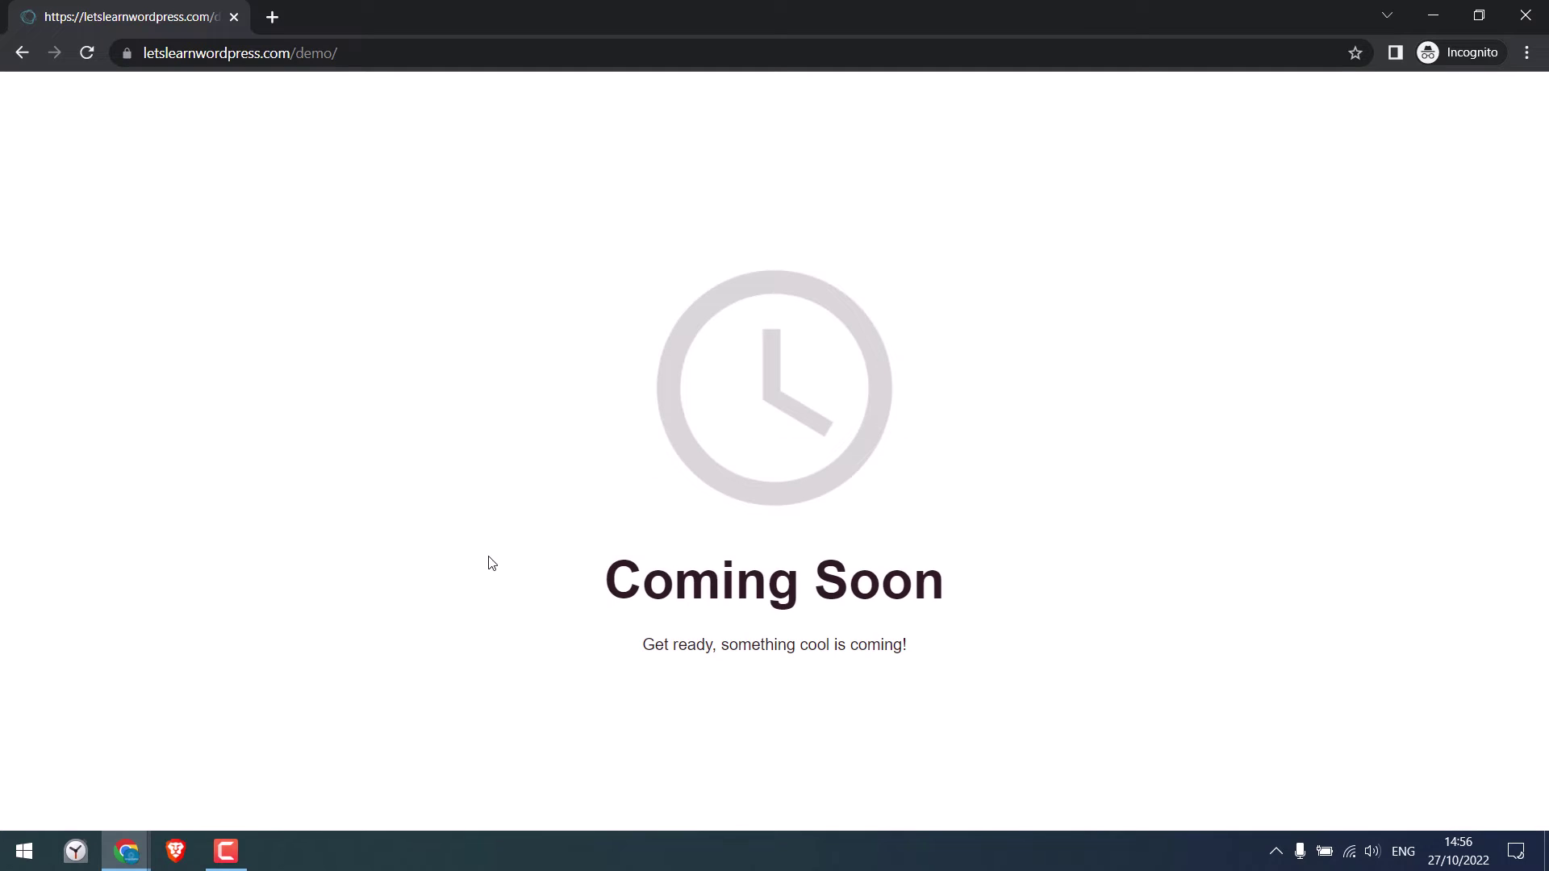
drag(591, 559, 1075, 585)
click(574, 313)
click(1525, 15)
click(167, 24)
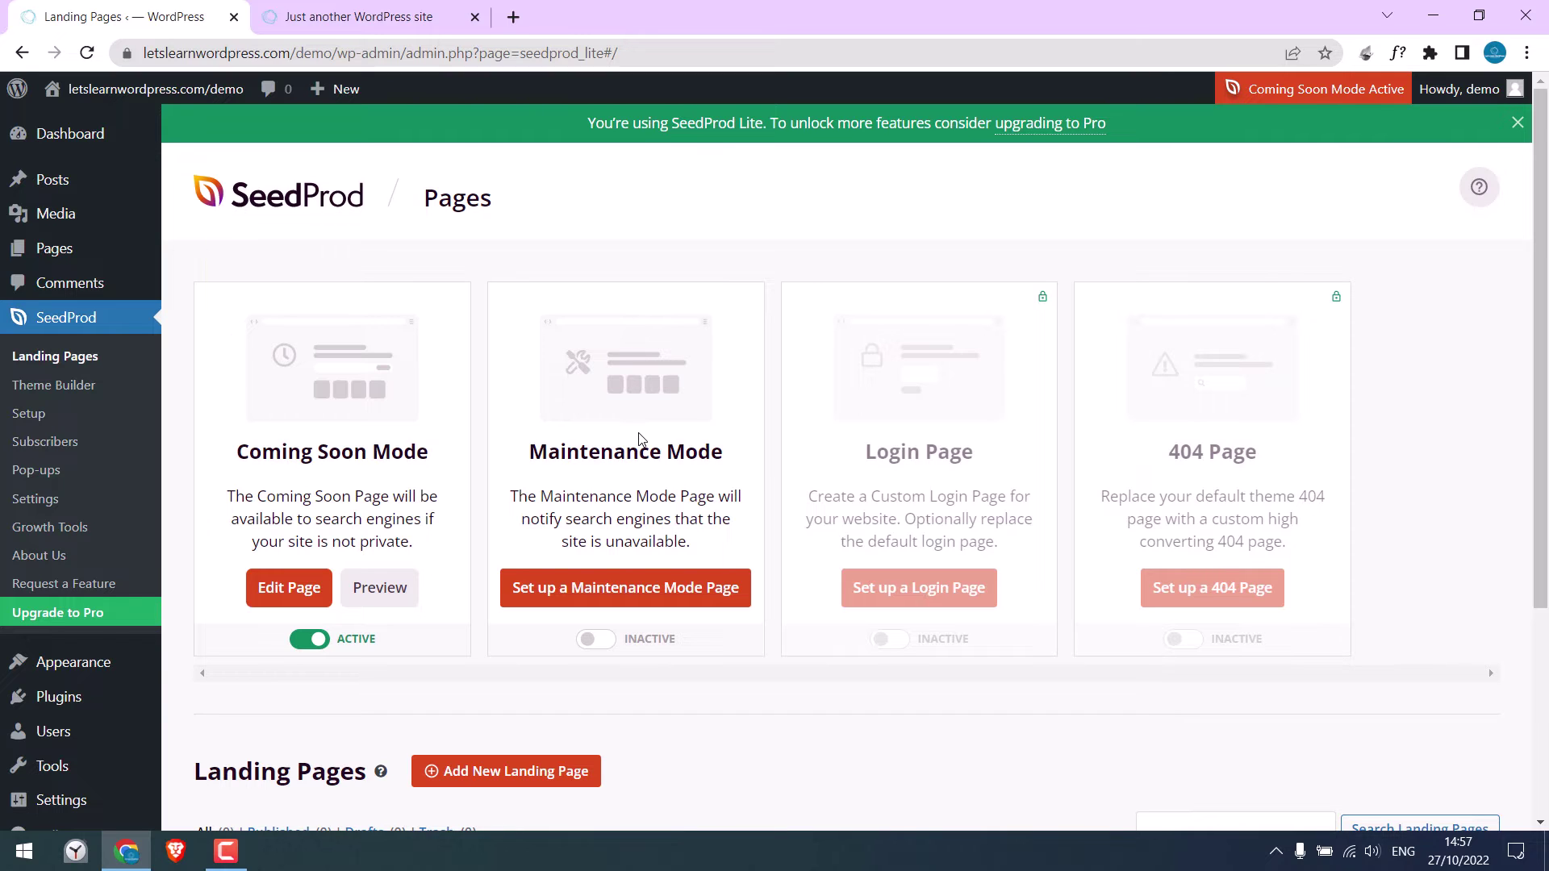
scroll(229, 650, down, 2)
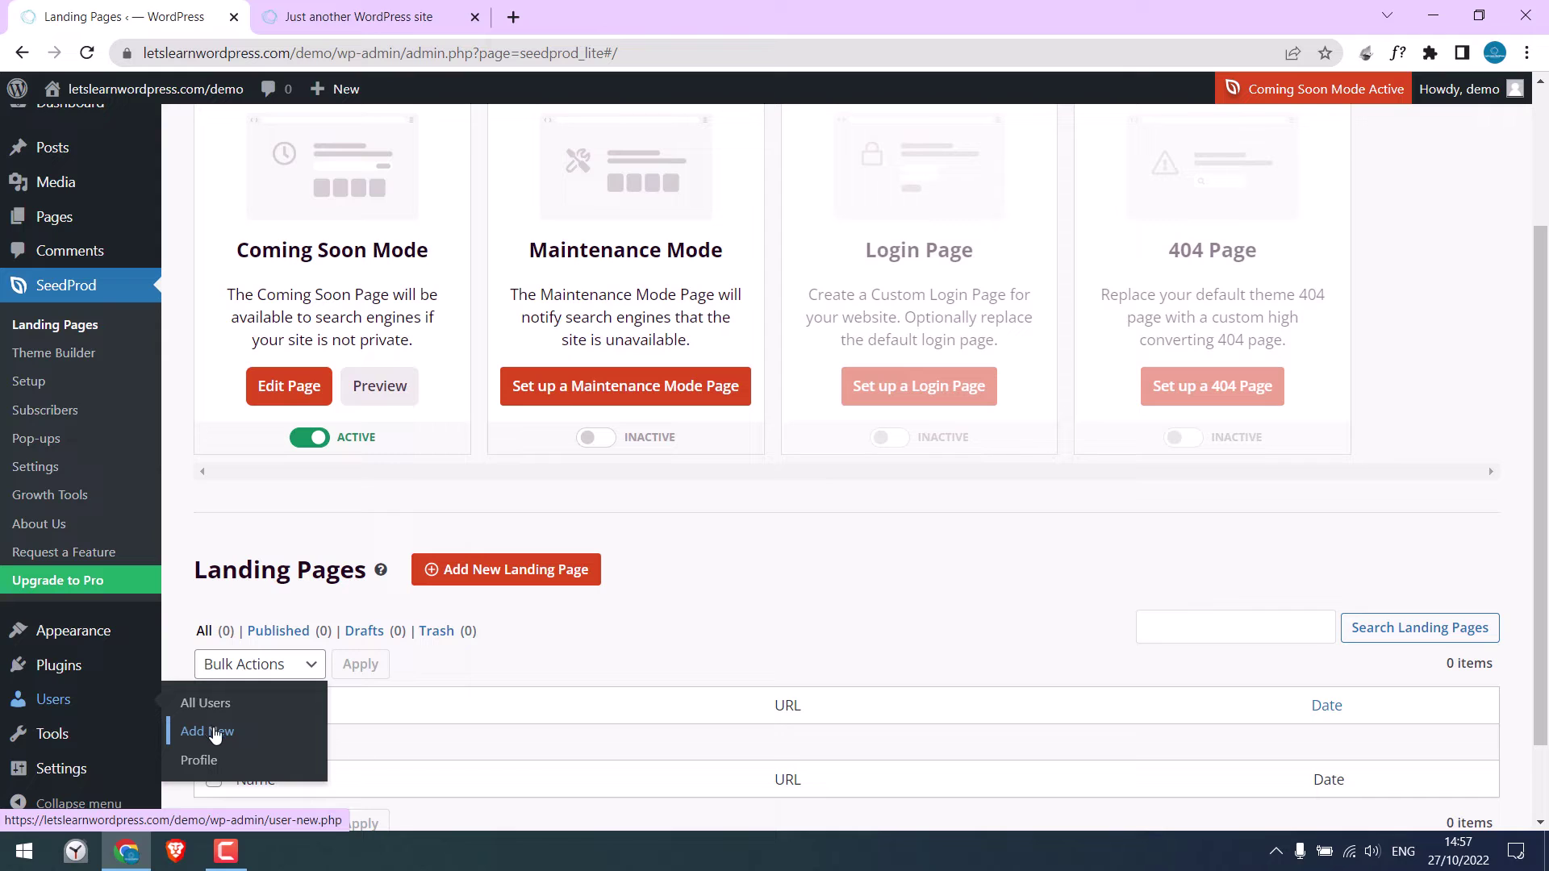
Create user 'test' with email and a confirmed weak password, keeping the Subscriber role.
click(214, 735)
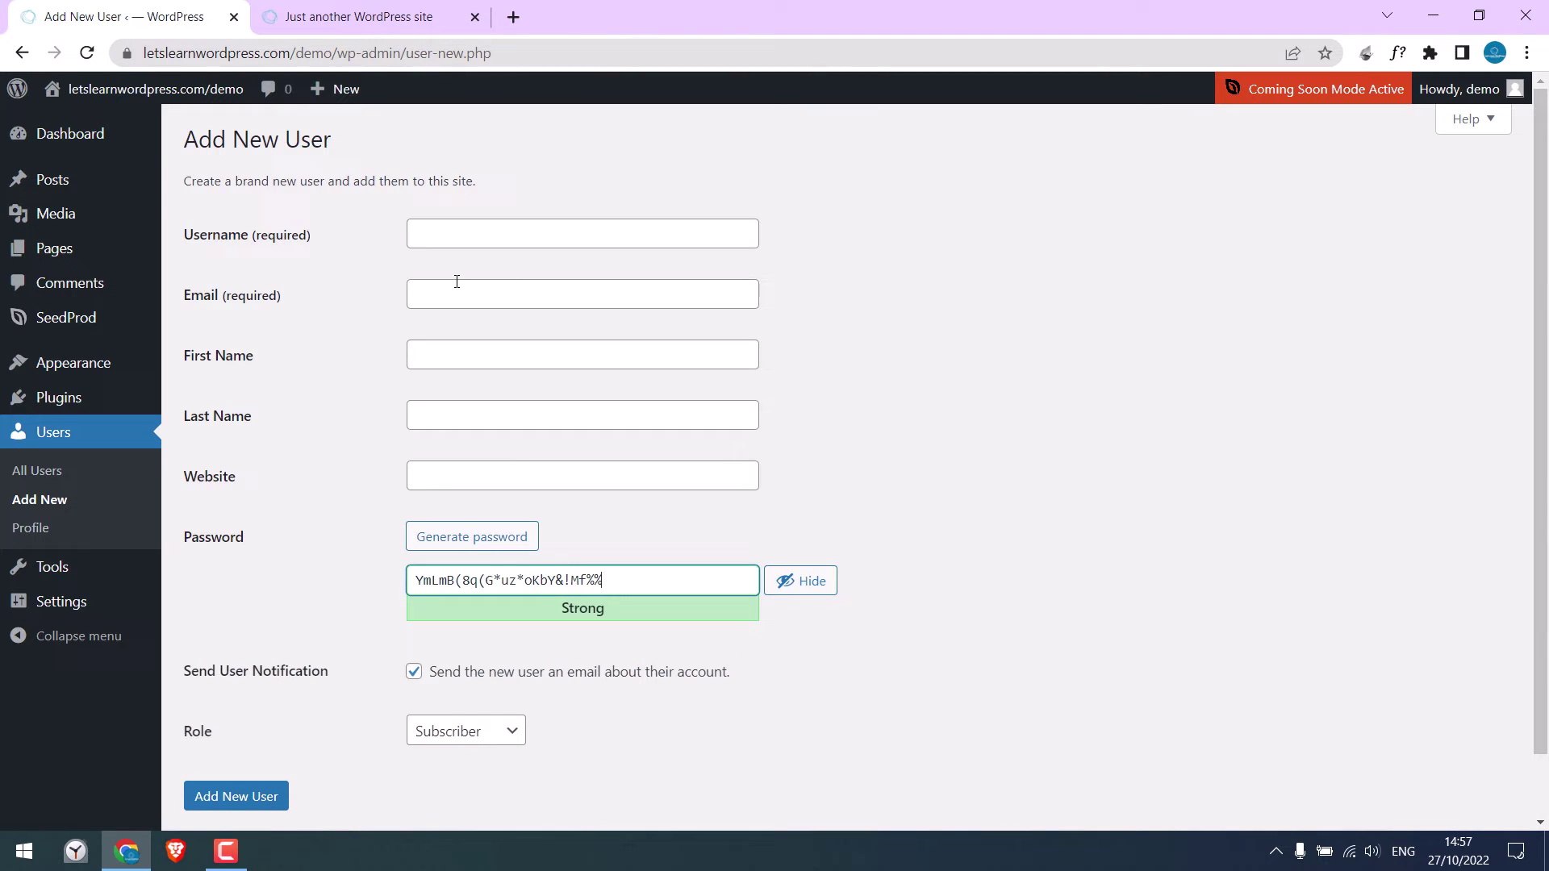
click(472, 285)
click(464, 238)
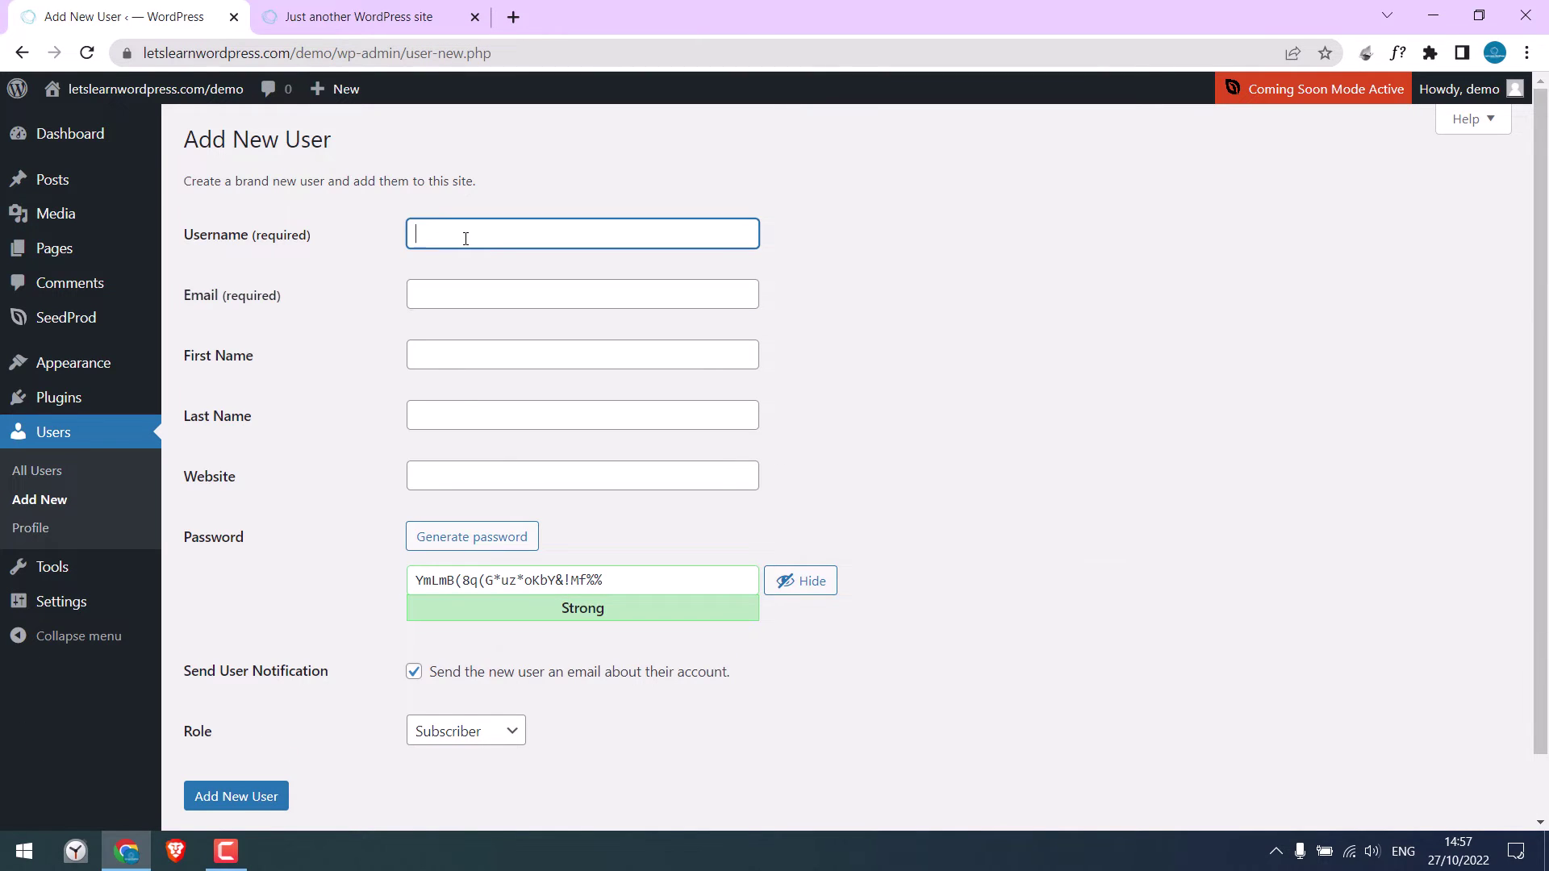
text(test)
key(Tab)
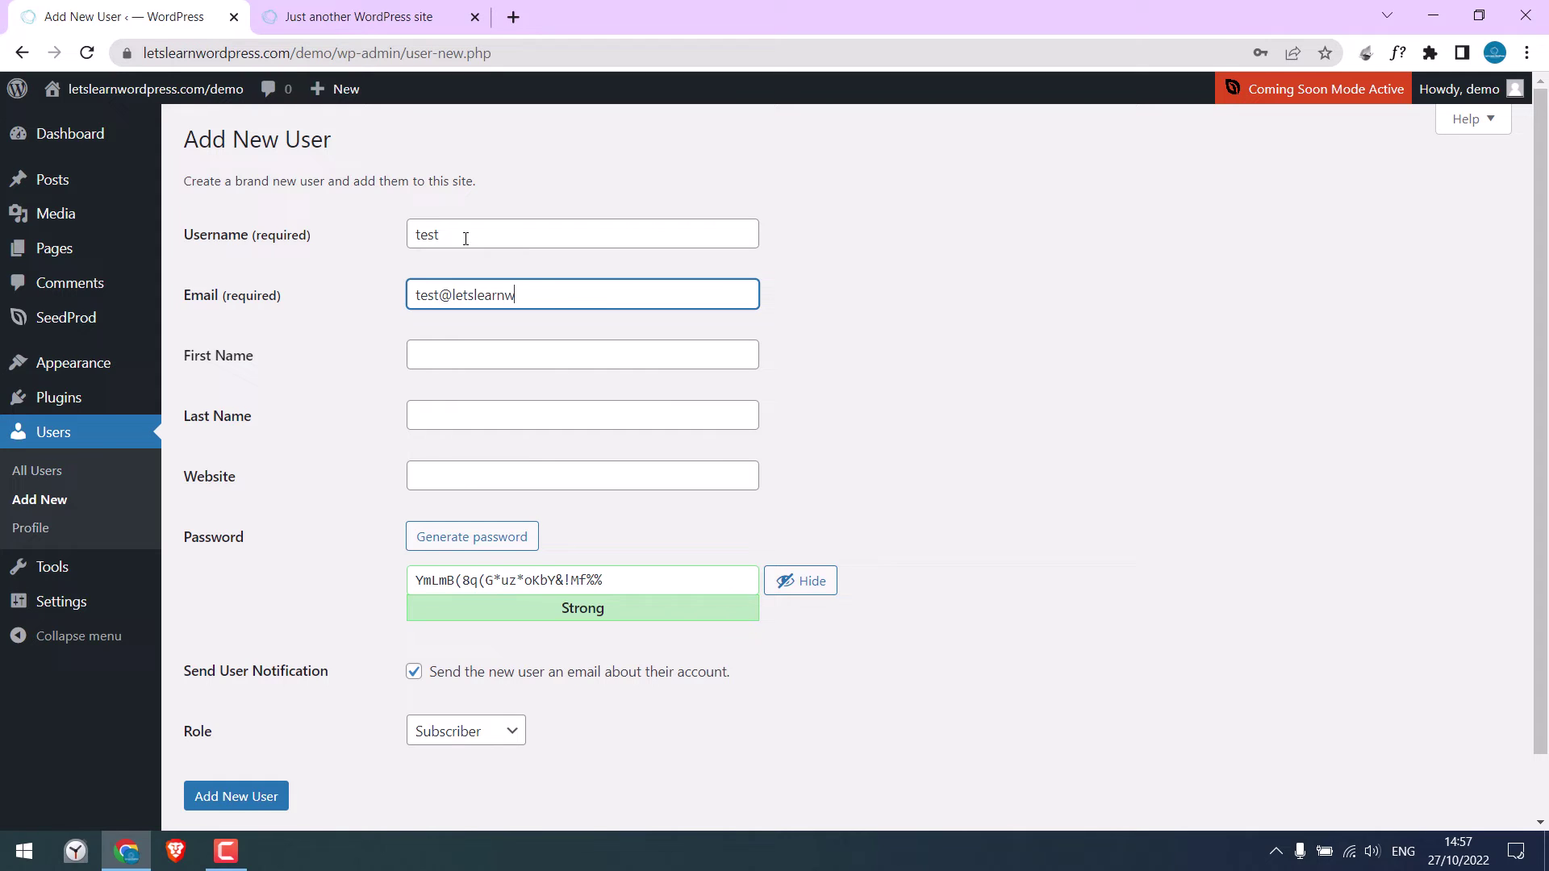
key(Tab)
key(Tab)
key(Tab)
key(Tab)
key(Tab)
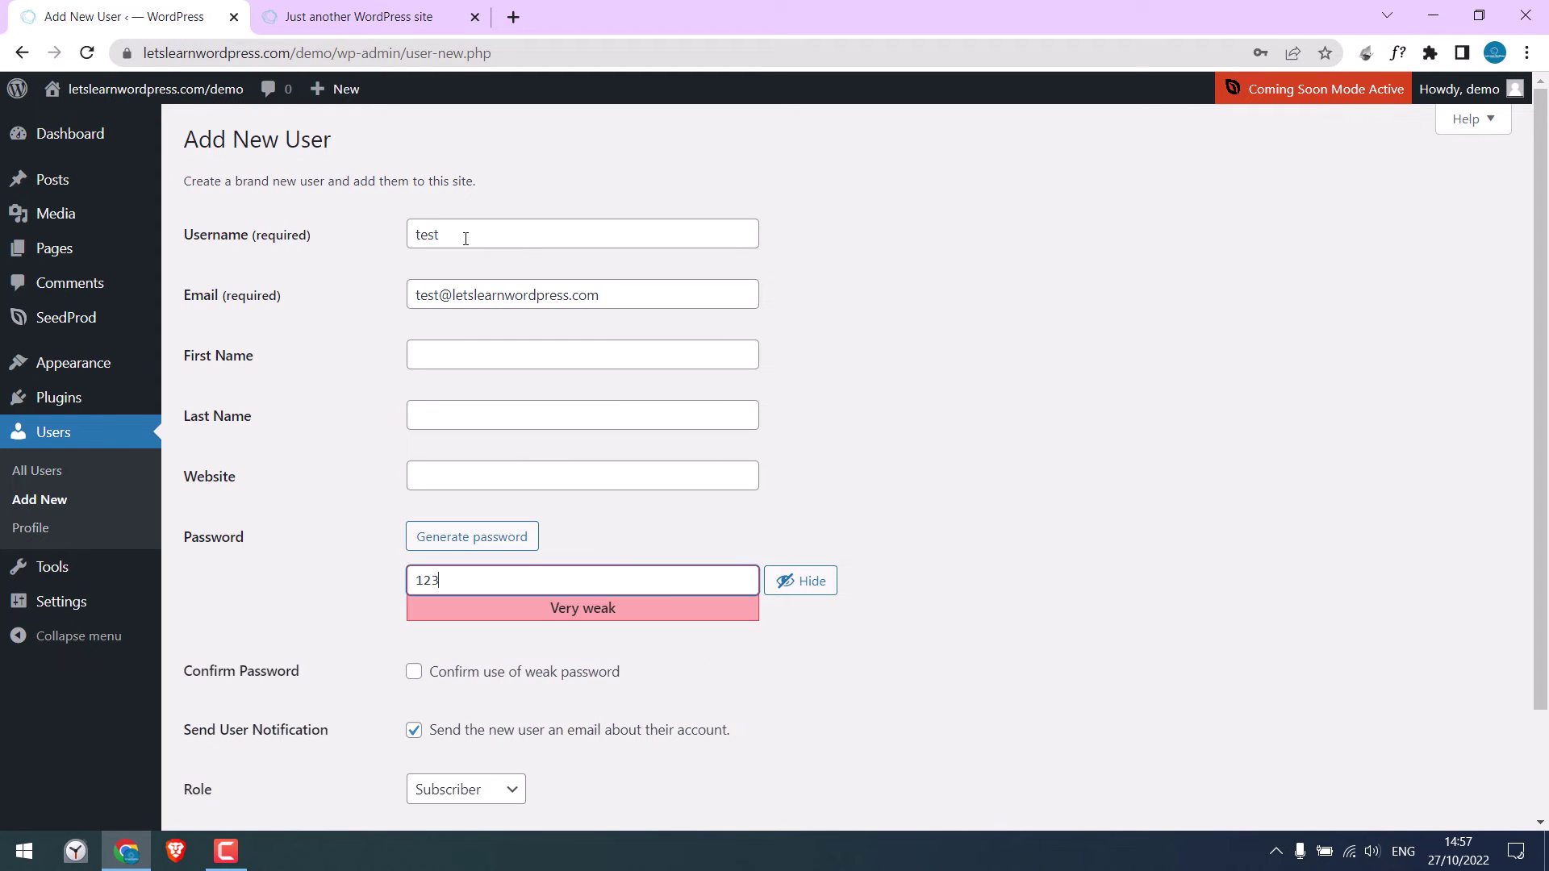
click(436, 675)
scroll(437, 675, down, 1)
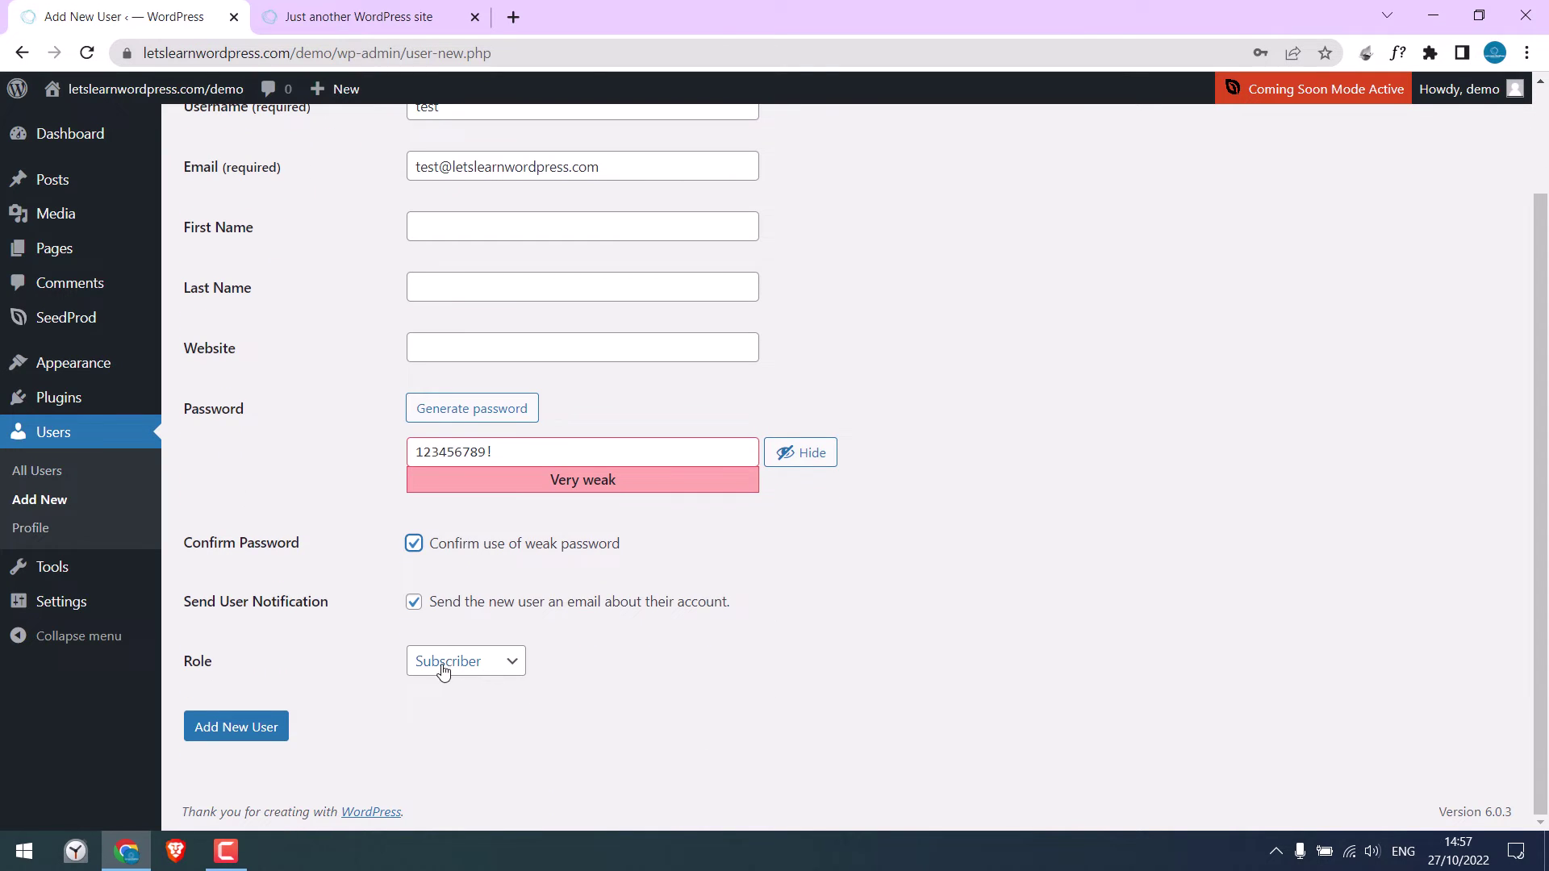
click(491, 670)
click(266, 734)
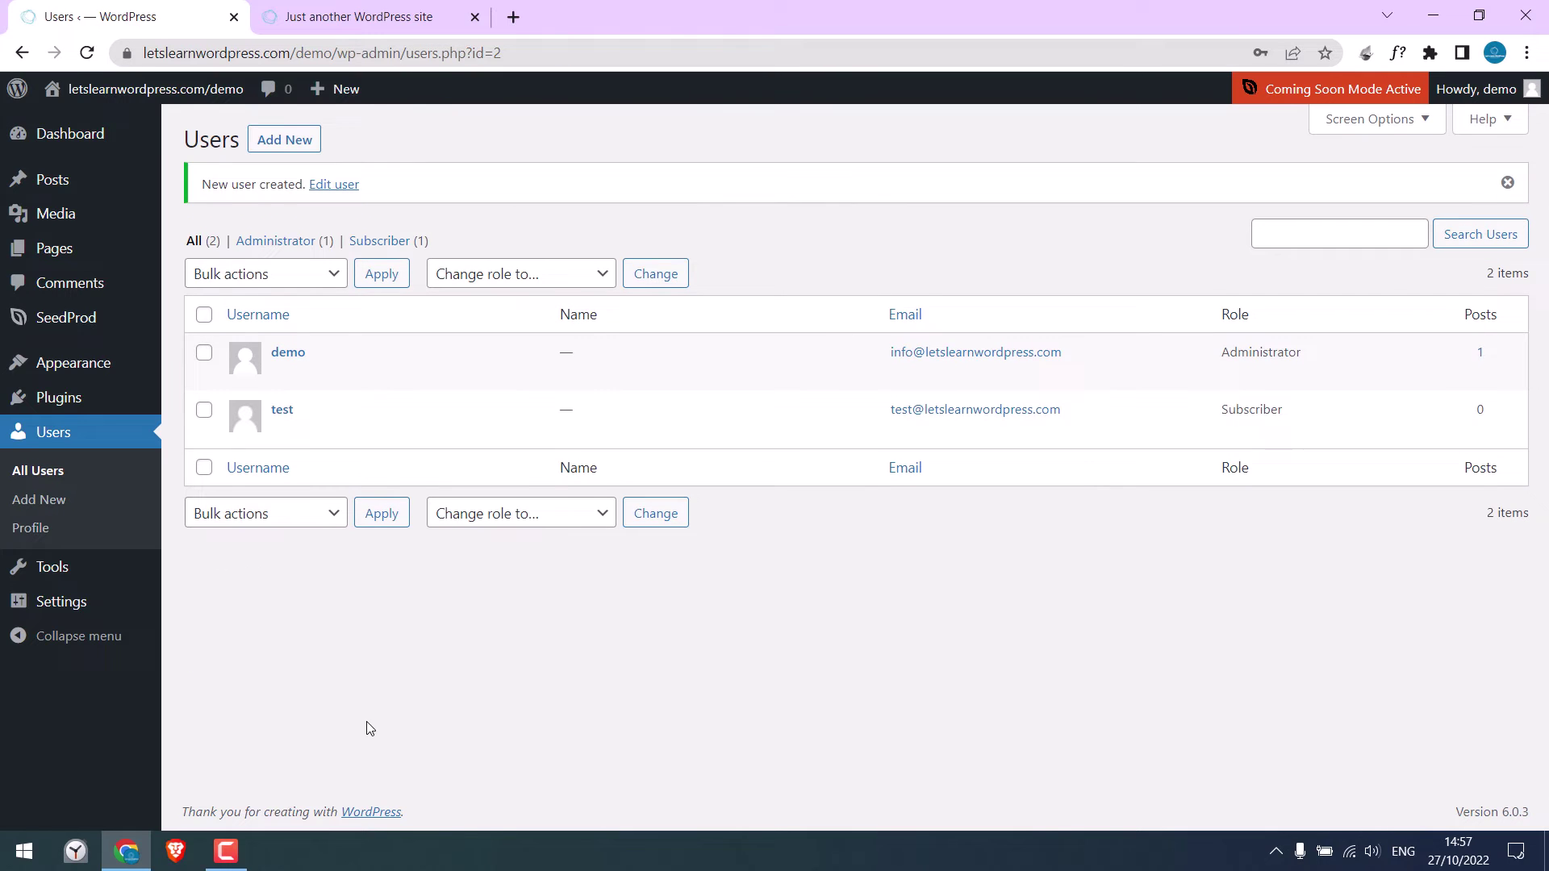
mouse_move(847, 418)
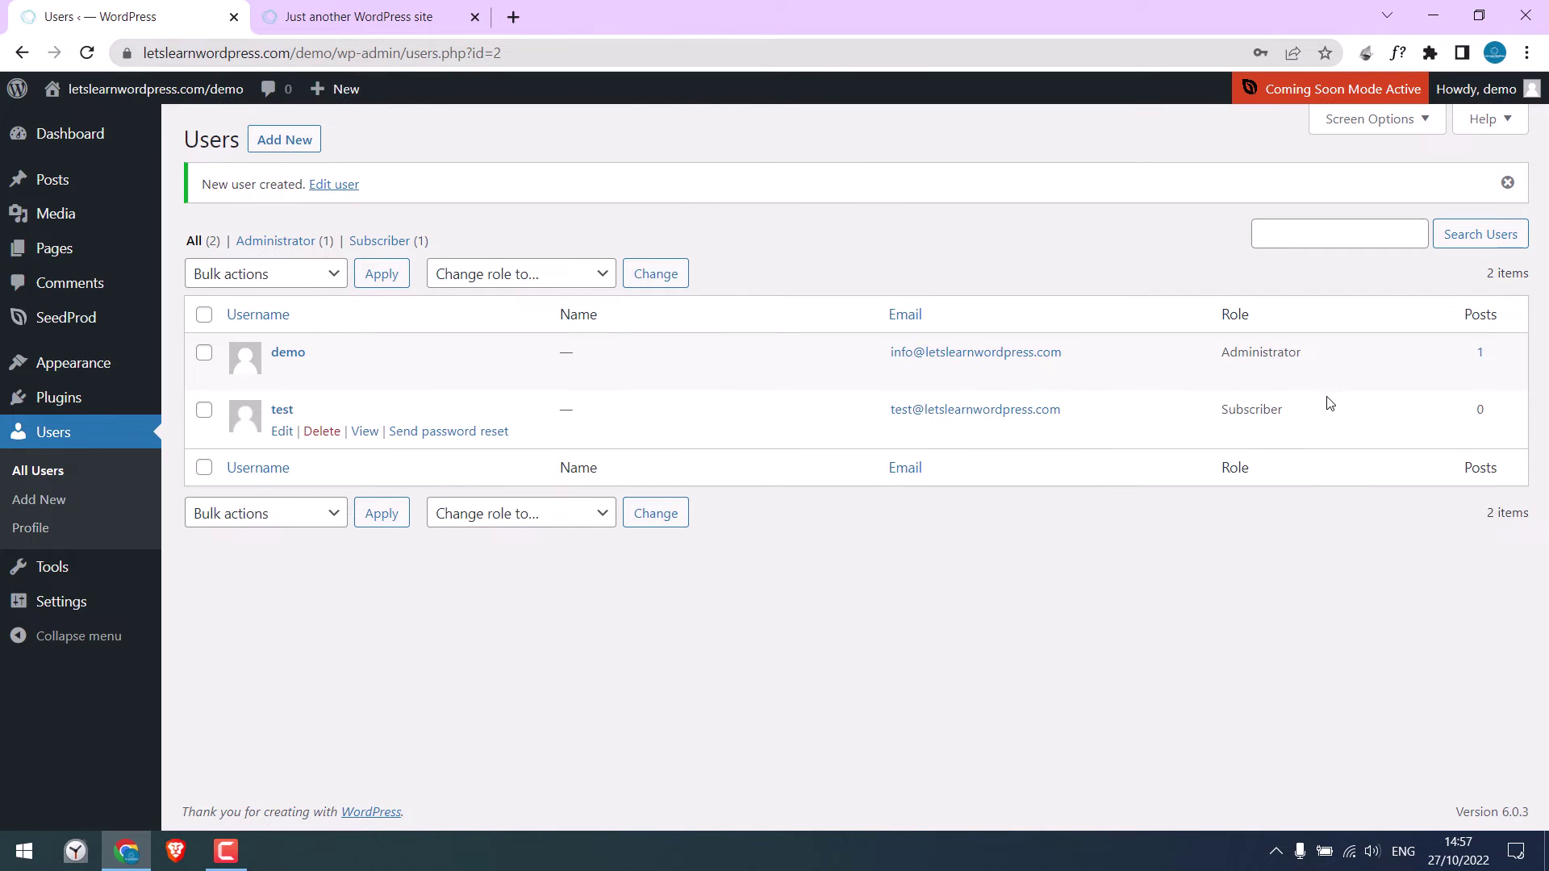
In a private window, log in at wp-admin as the new test subscriber.
drag(1324, 400, 1210, 401)
click(1189, 521)
click(363, 17)
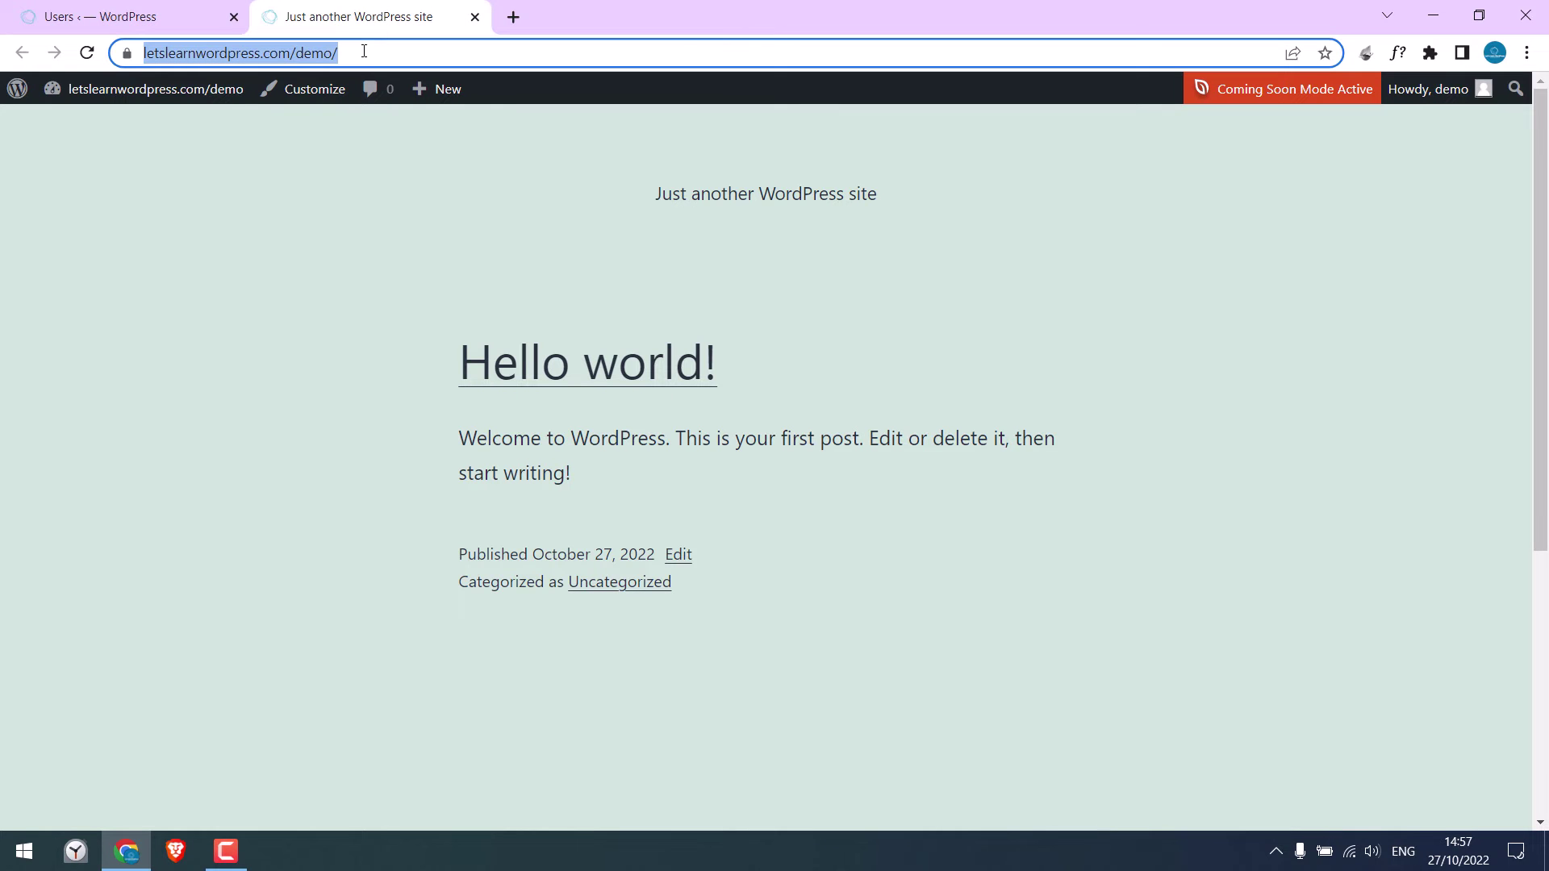
key(ctrl+shift+n)
text(https://letslearnwordpress.com/demo/)
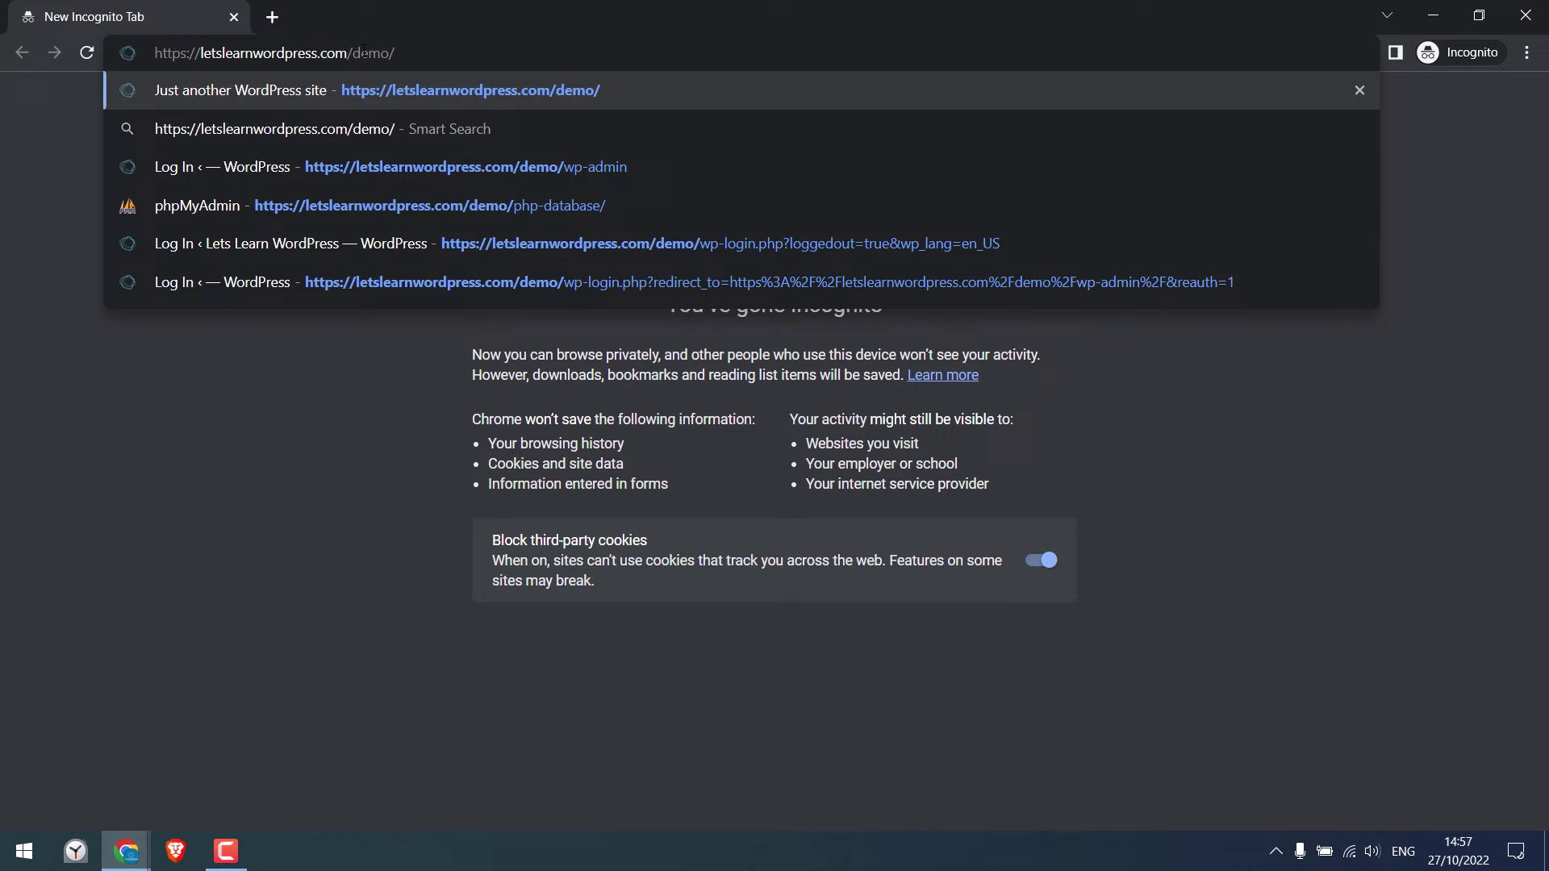
text(wp-admin)
key(Return)
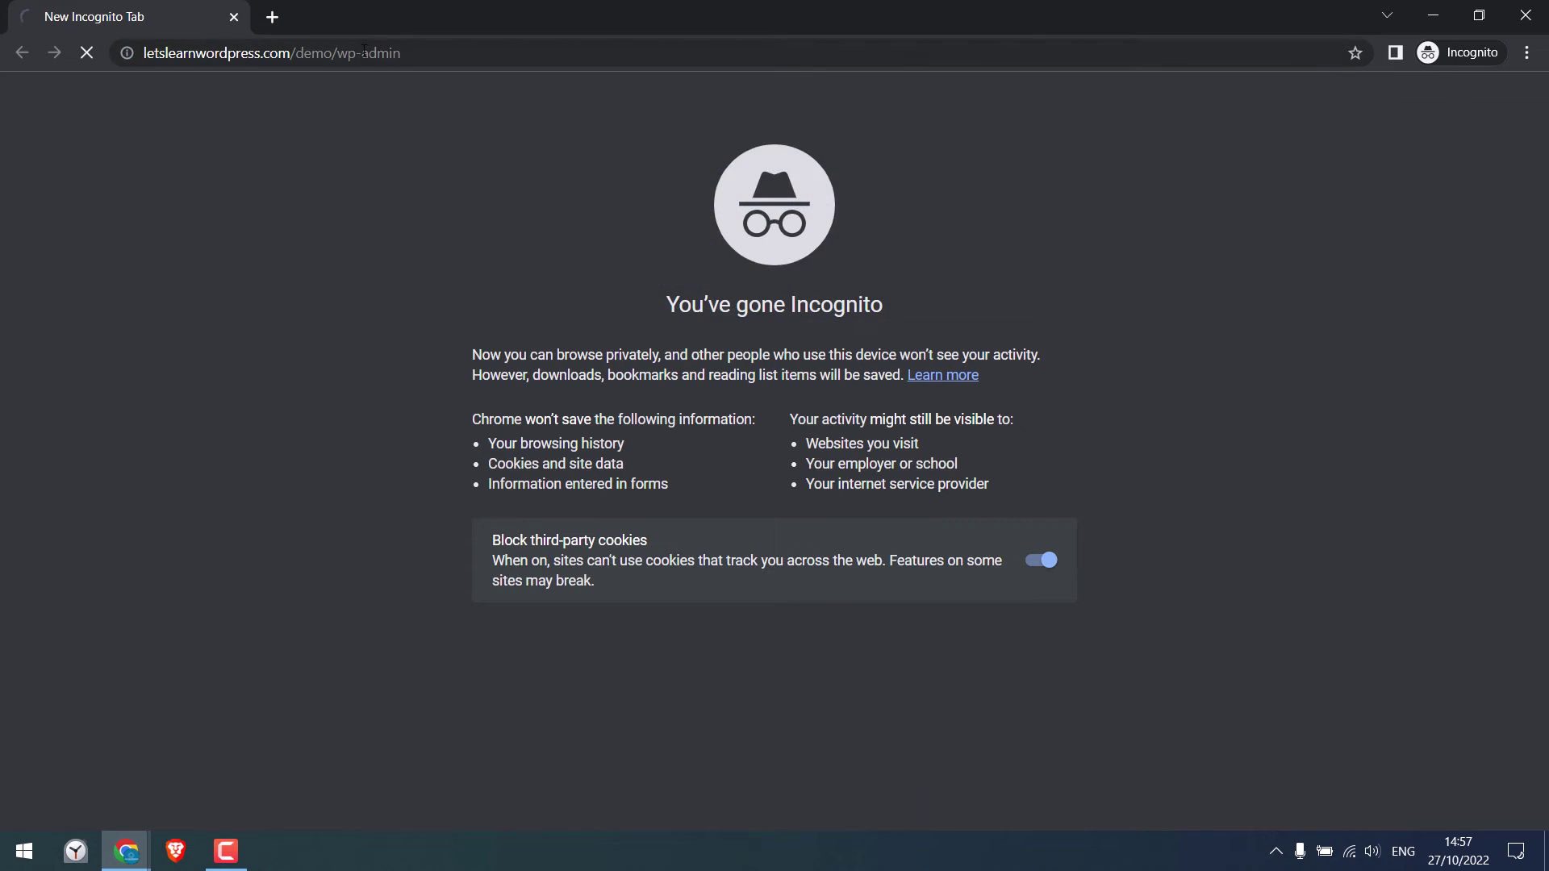
text(test)
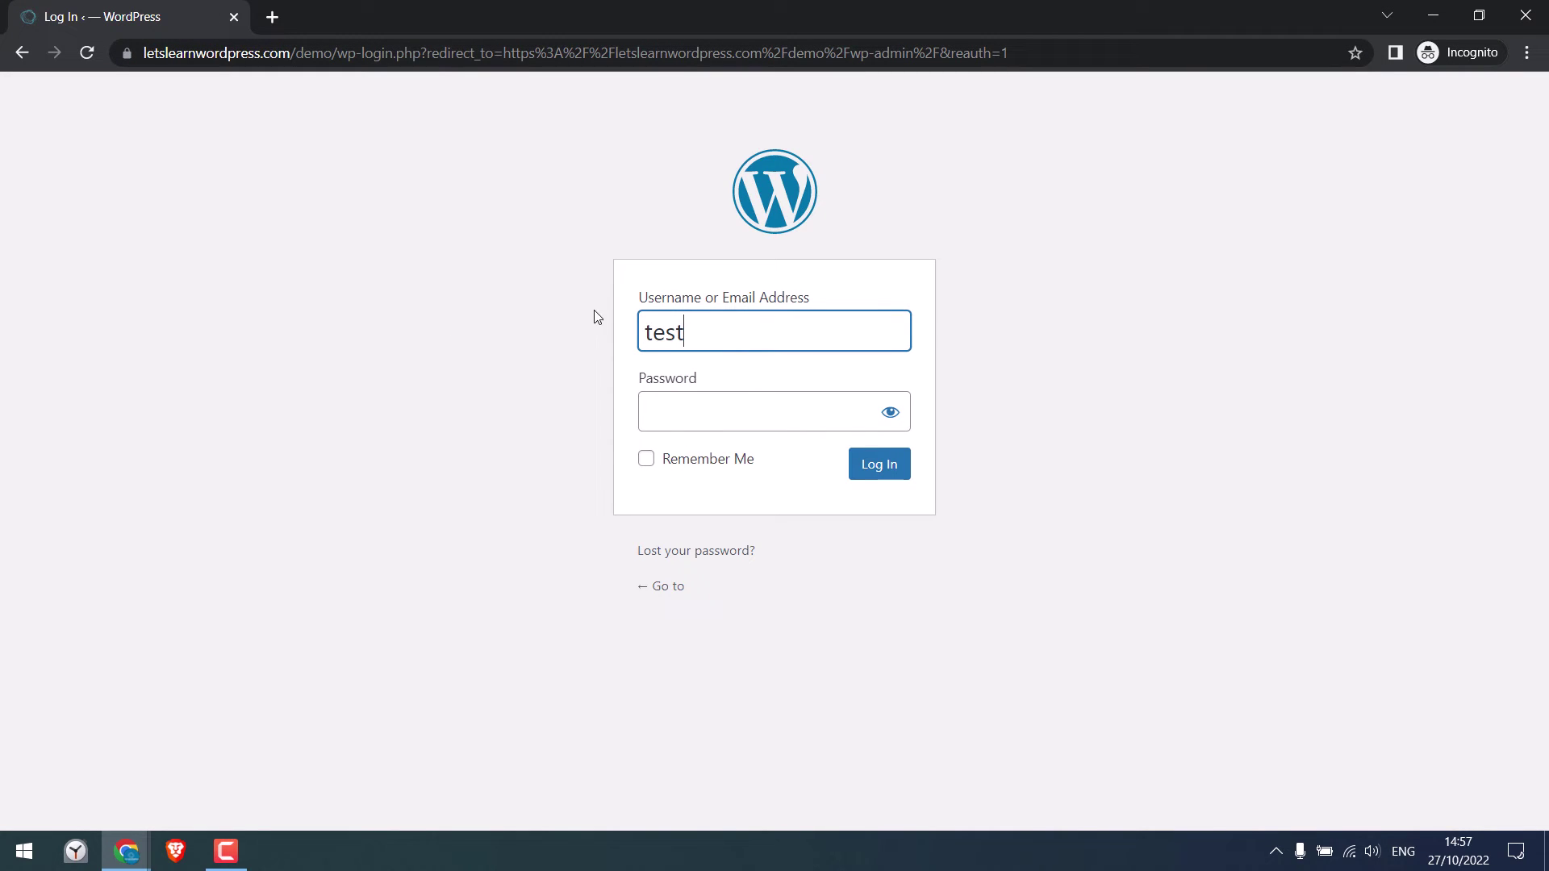
click(667, 406)
text(**********)
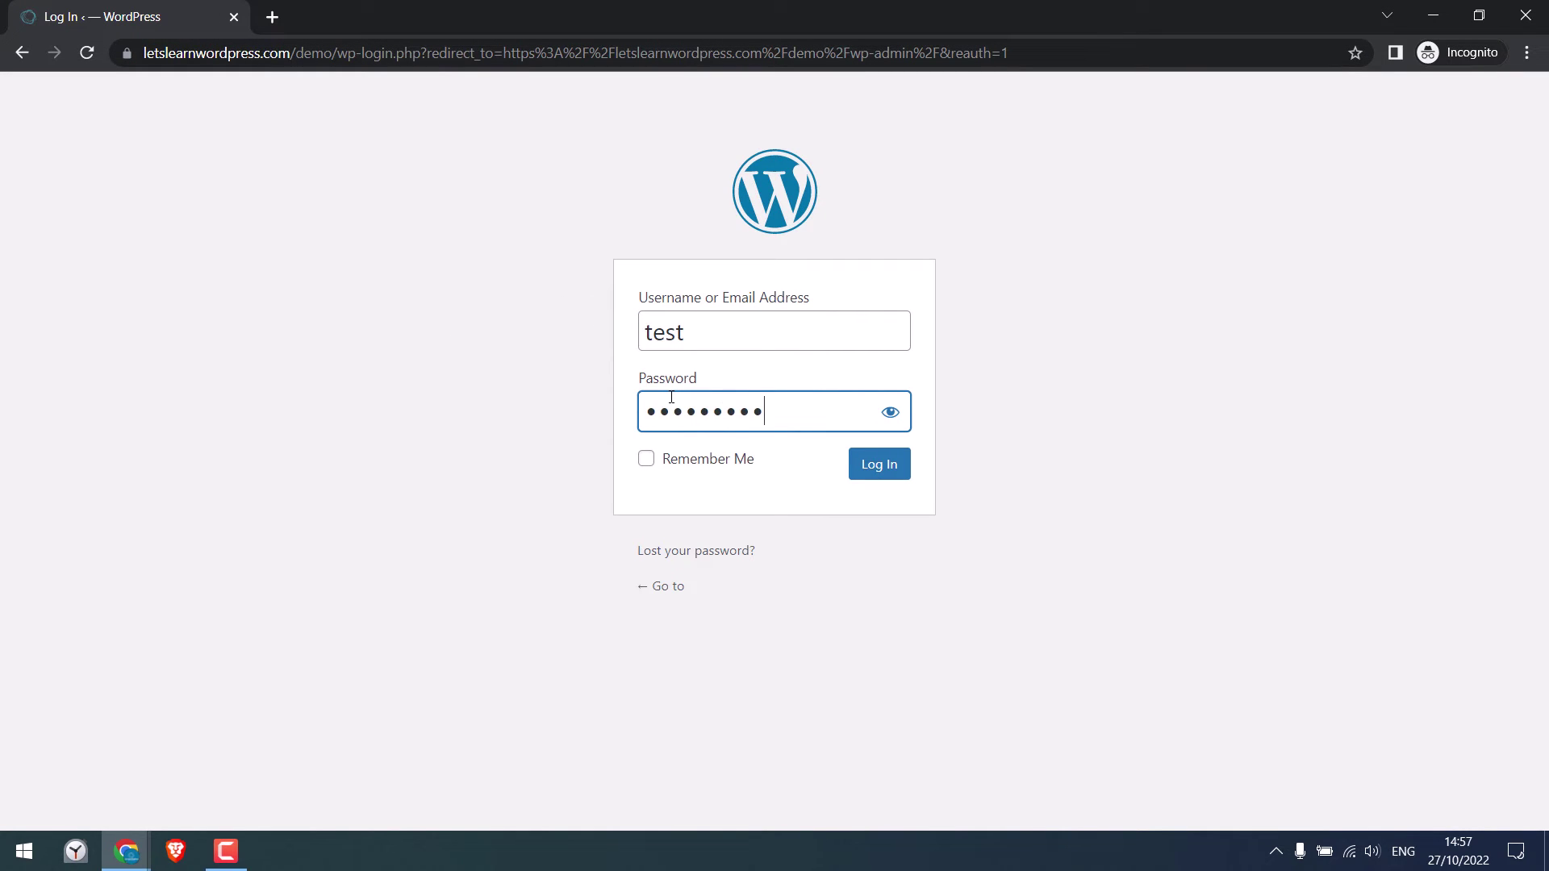
click(885, 473)
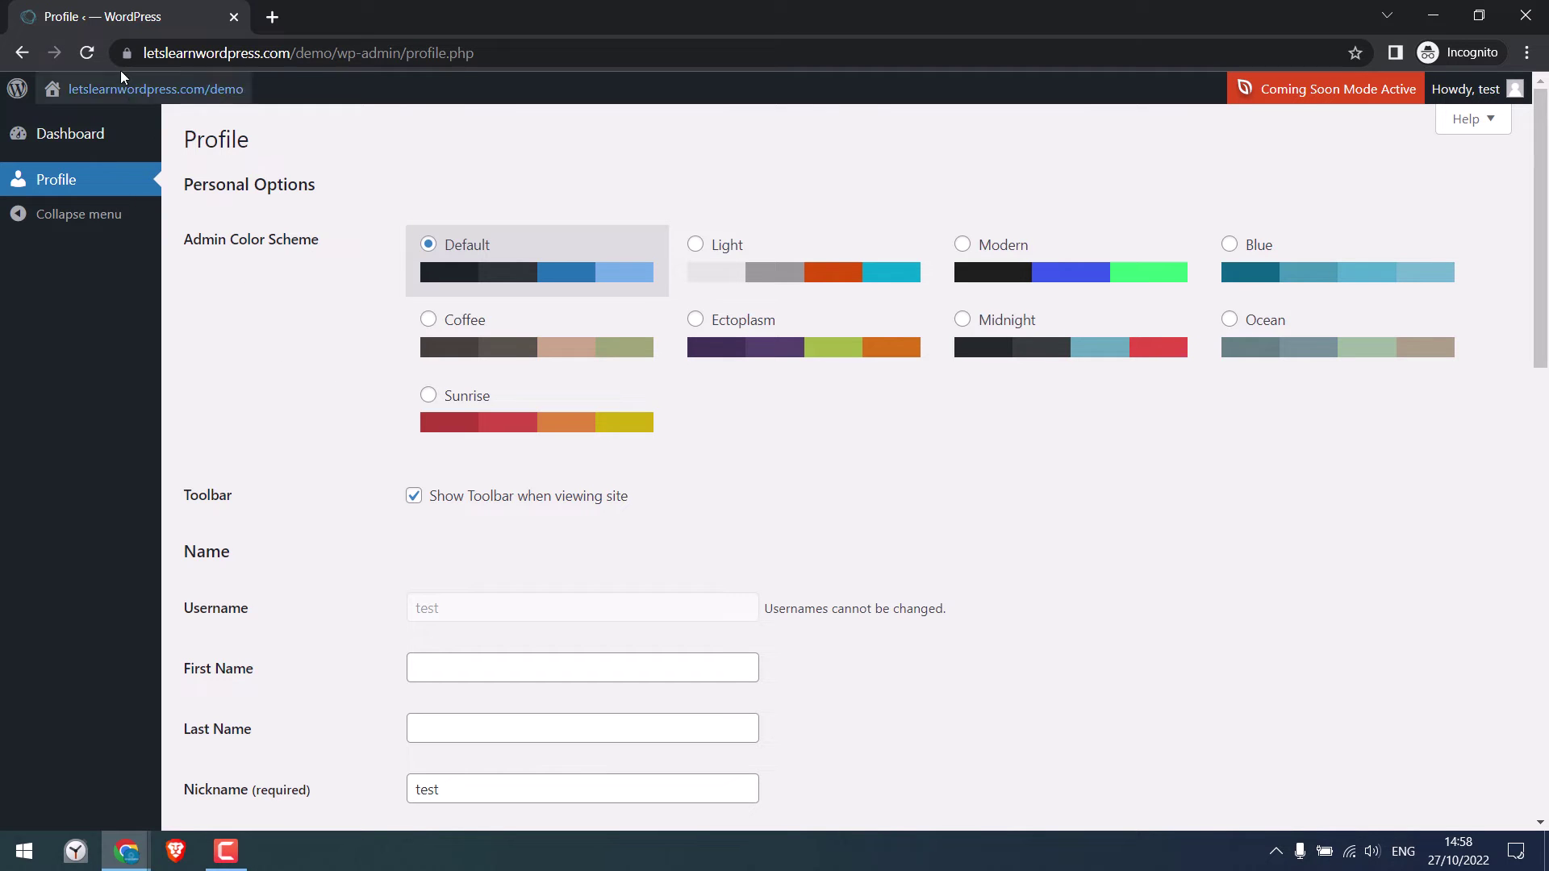
Open the site front page in a new tab from the admin bar, then return to Profile.
mouse_move(155, 88)
right_click(94, 127)
click(104, 128)
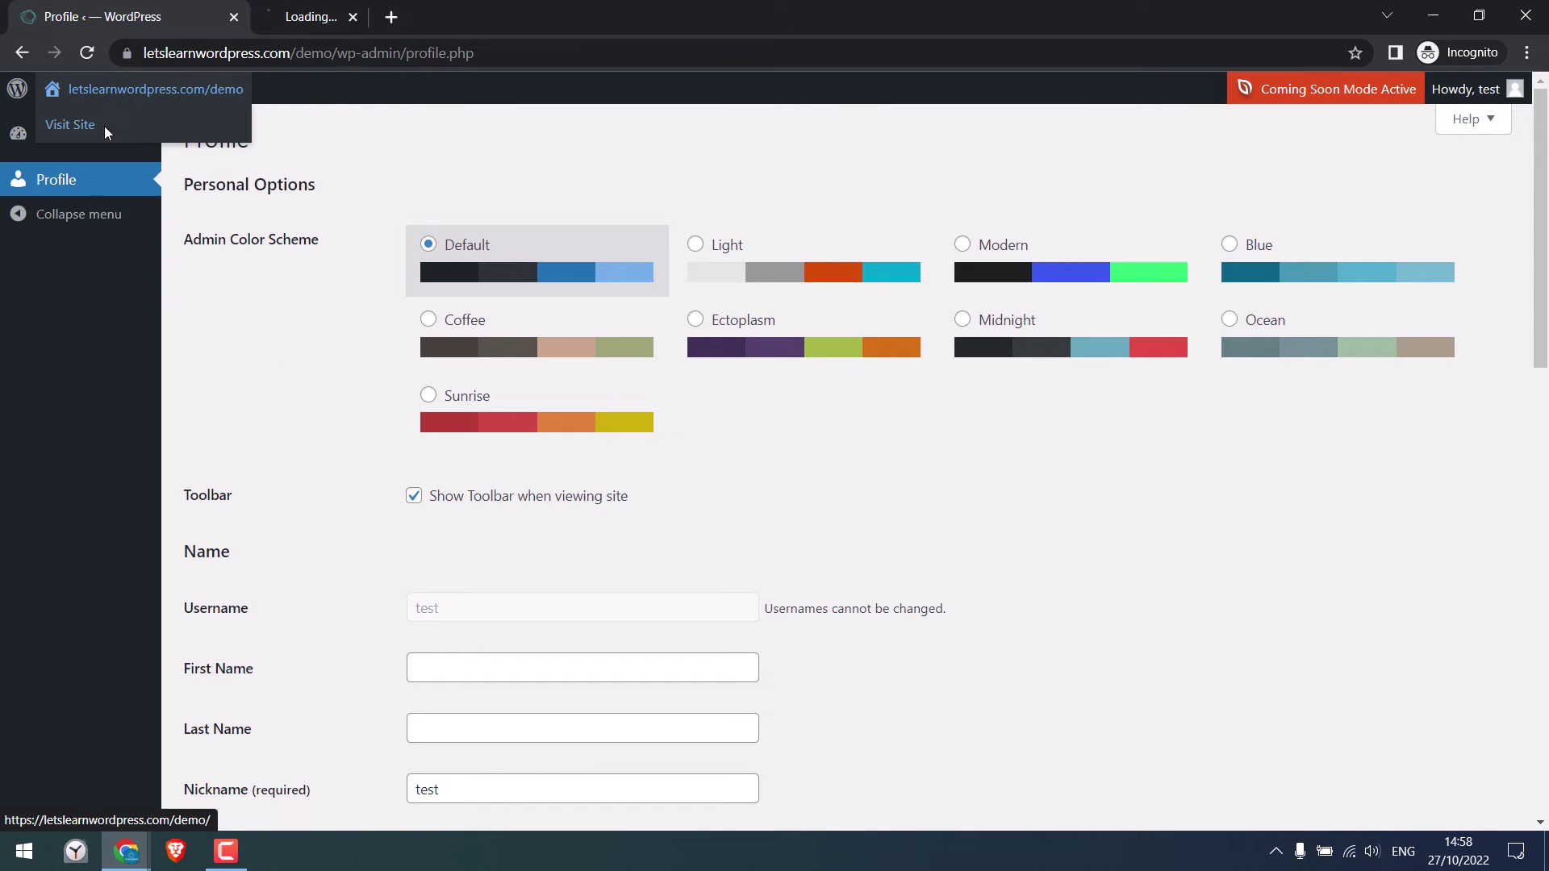
click(351, 17)
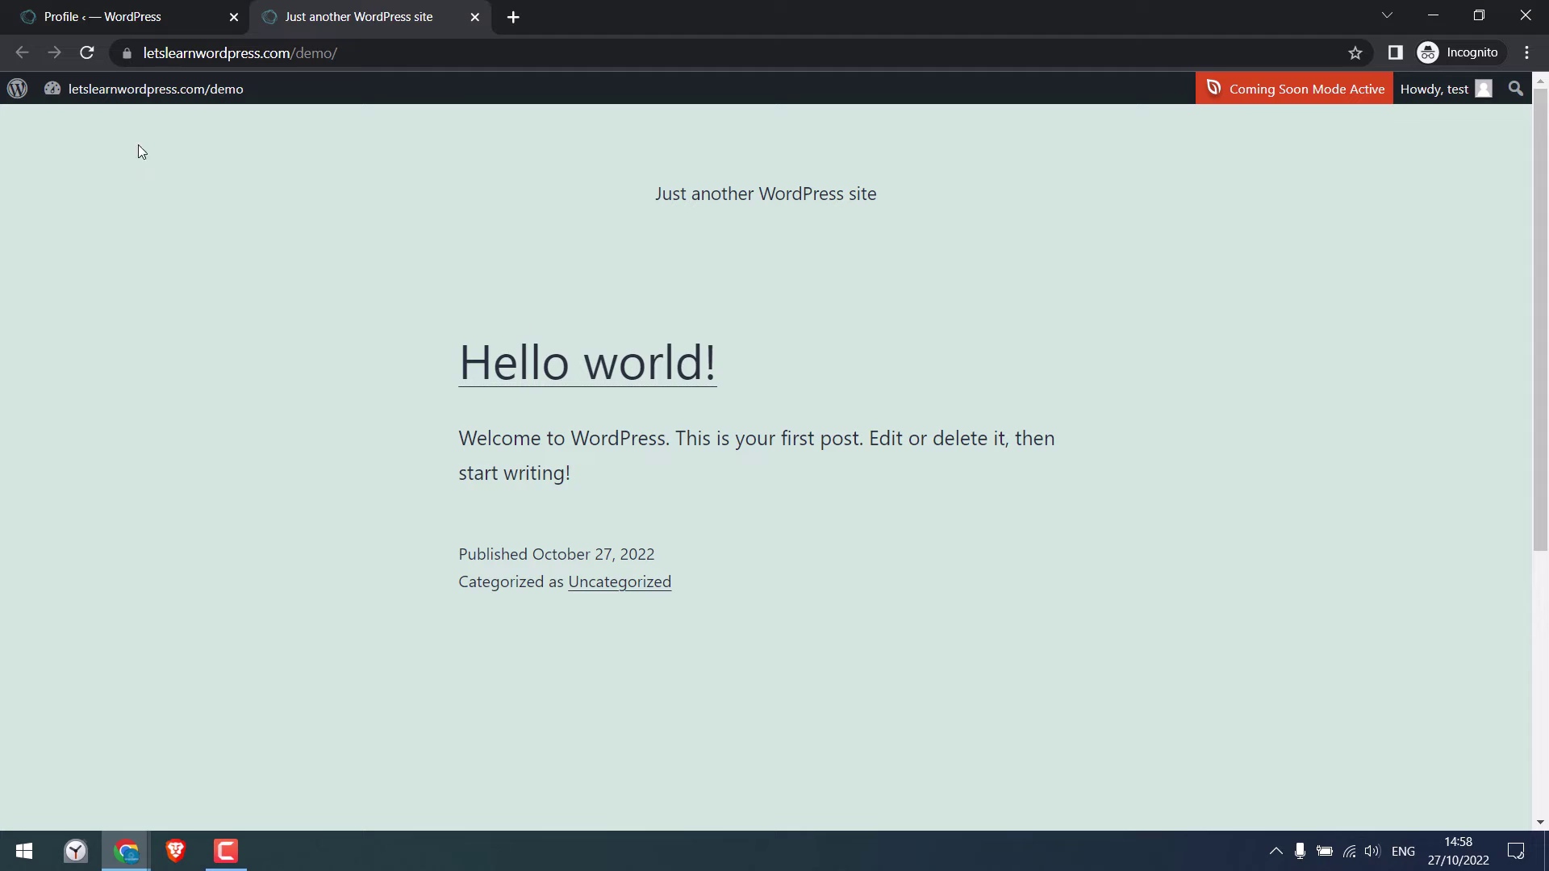
click(111, 16)
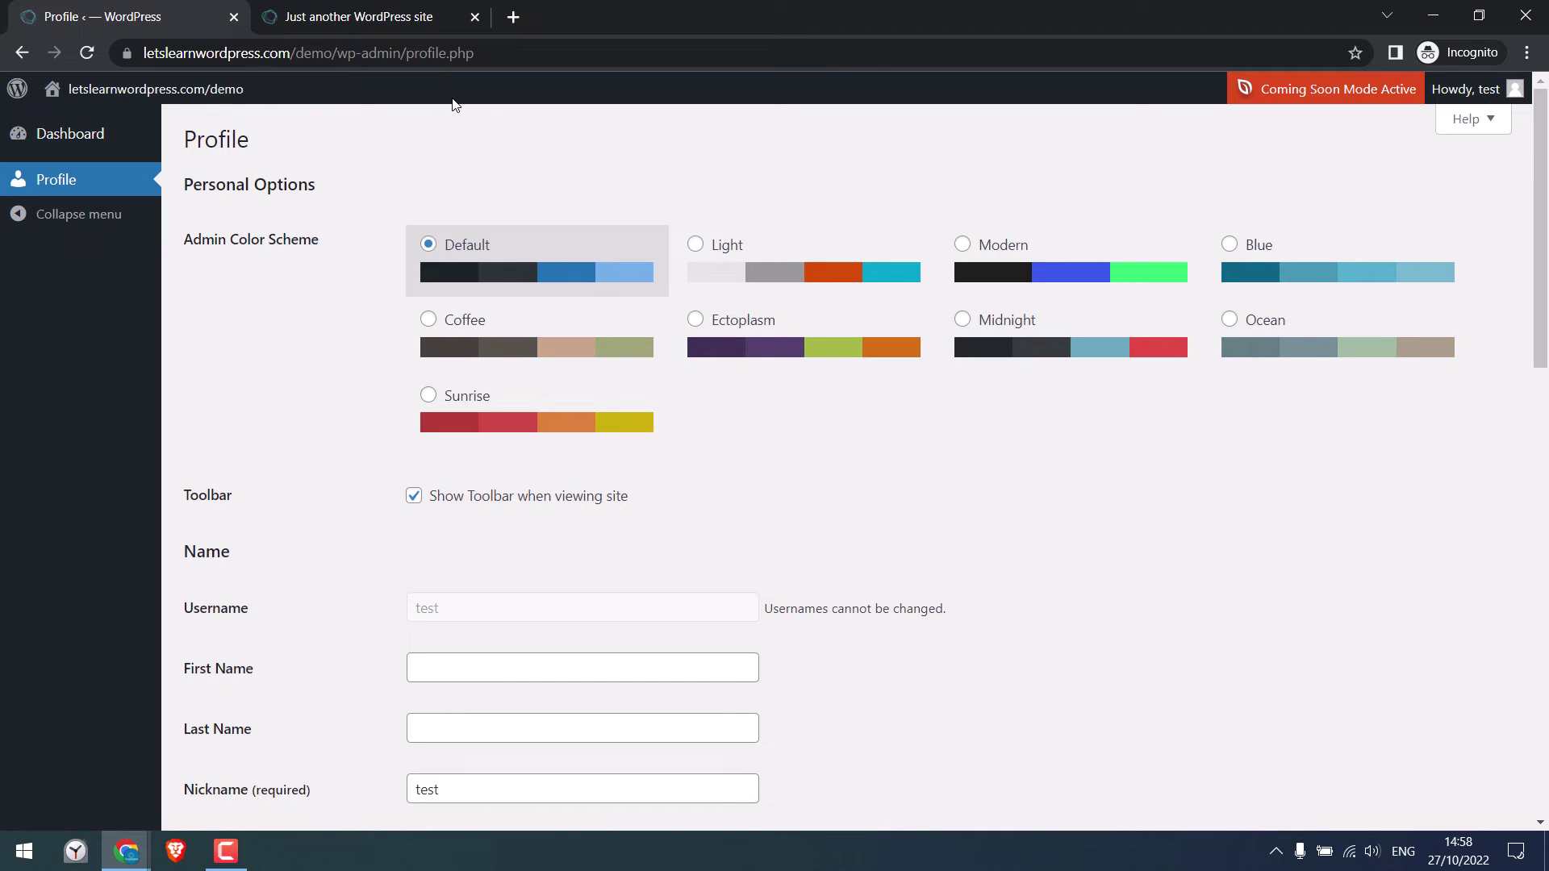
Open the 'Codes - Coming Soon' desktop file in a maximized Notepad window.
click(1435, 21)
click(1434, 16)
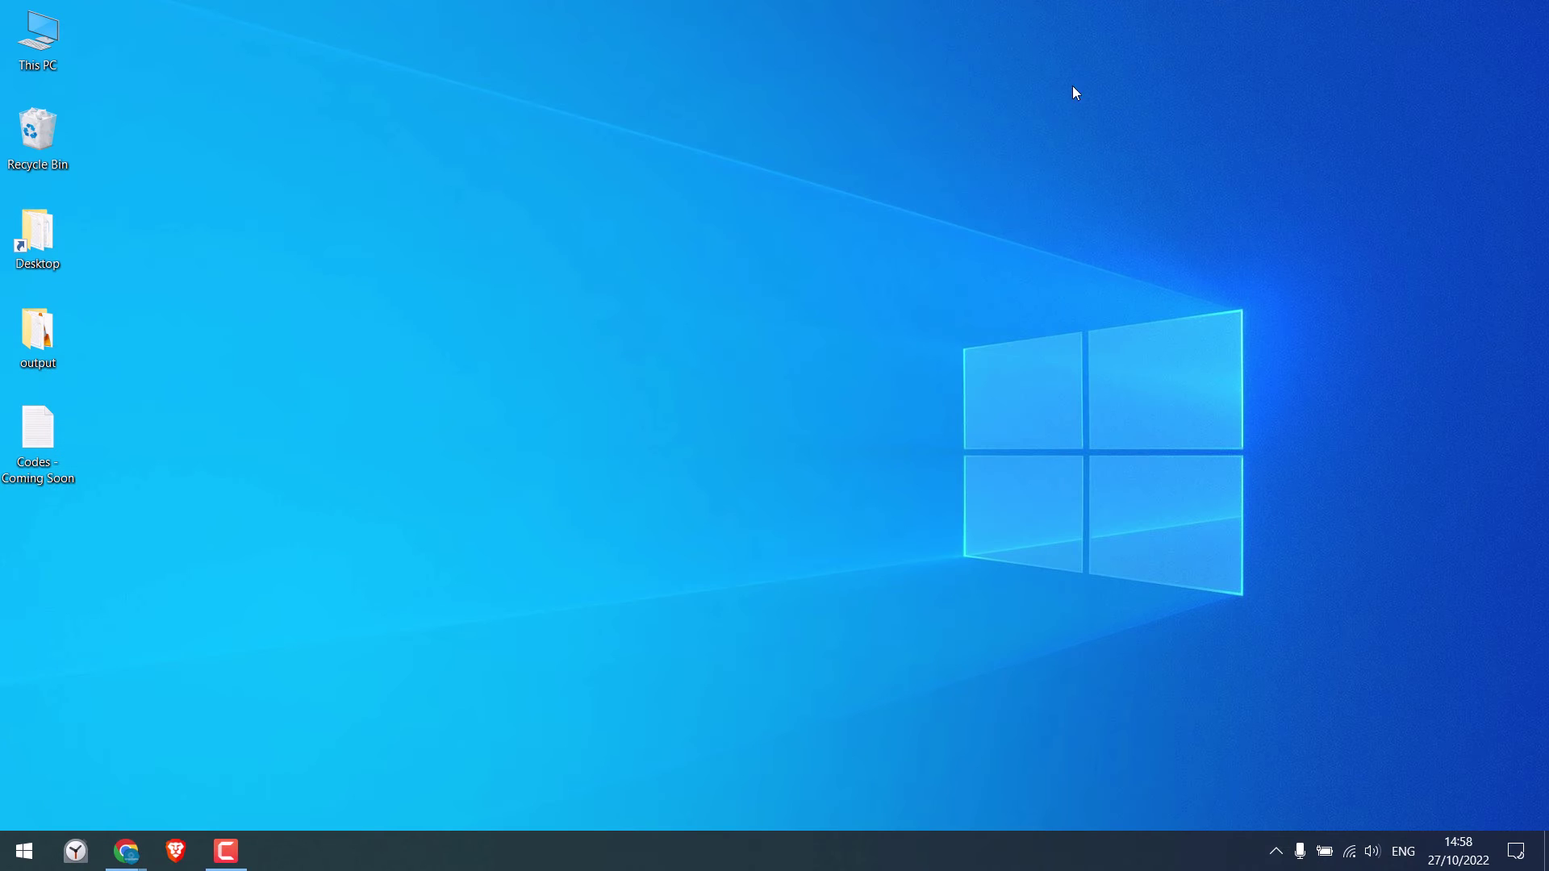
double_click(37, 436)
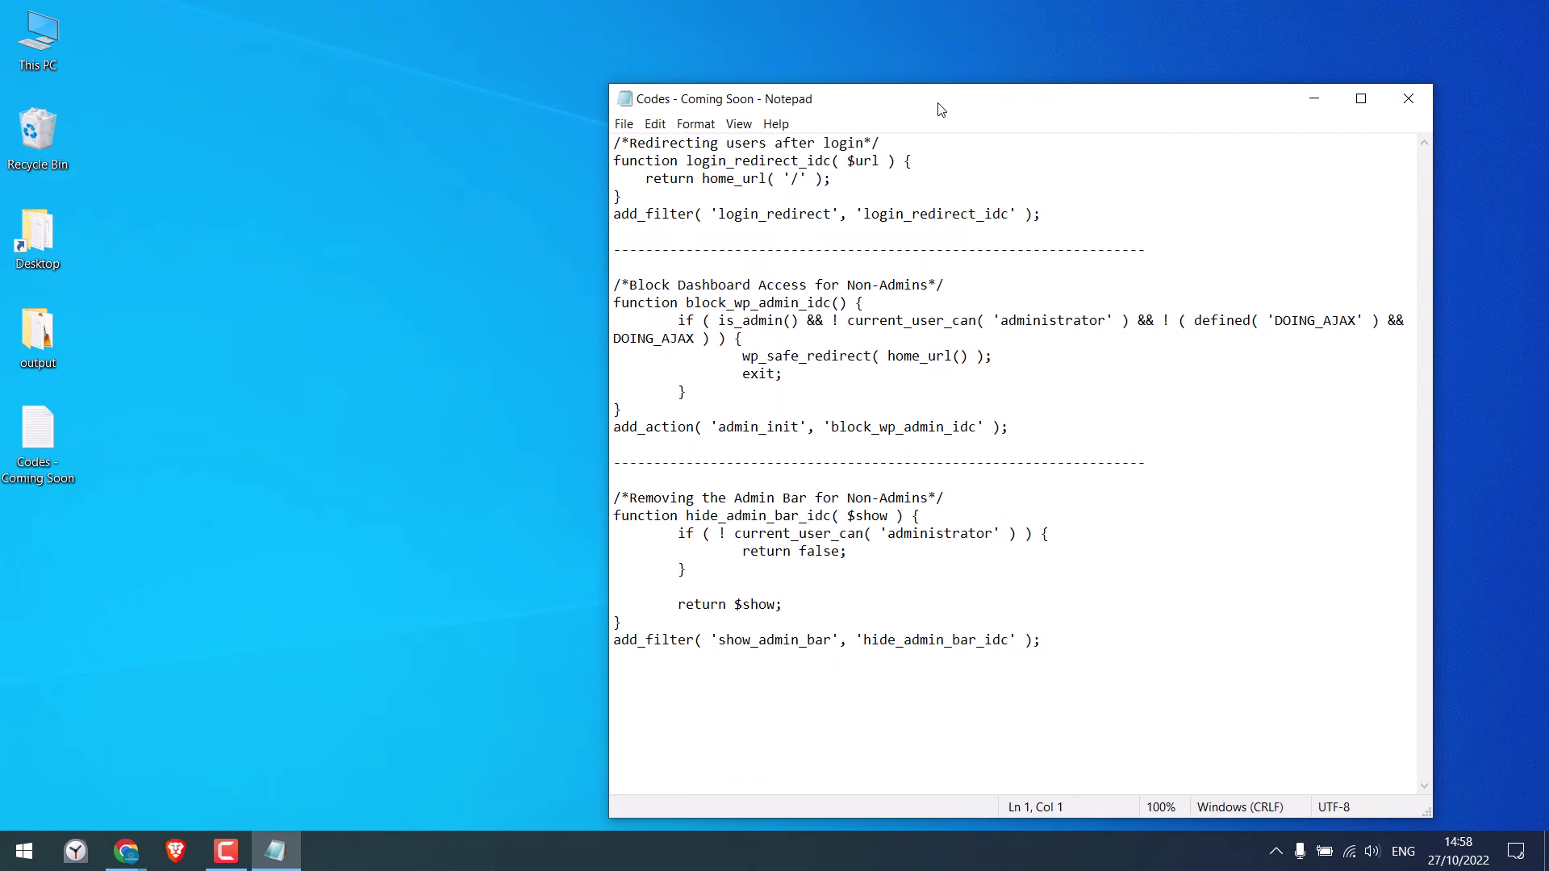
double_click(939, 107)
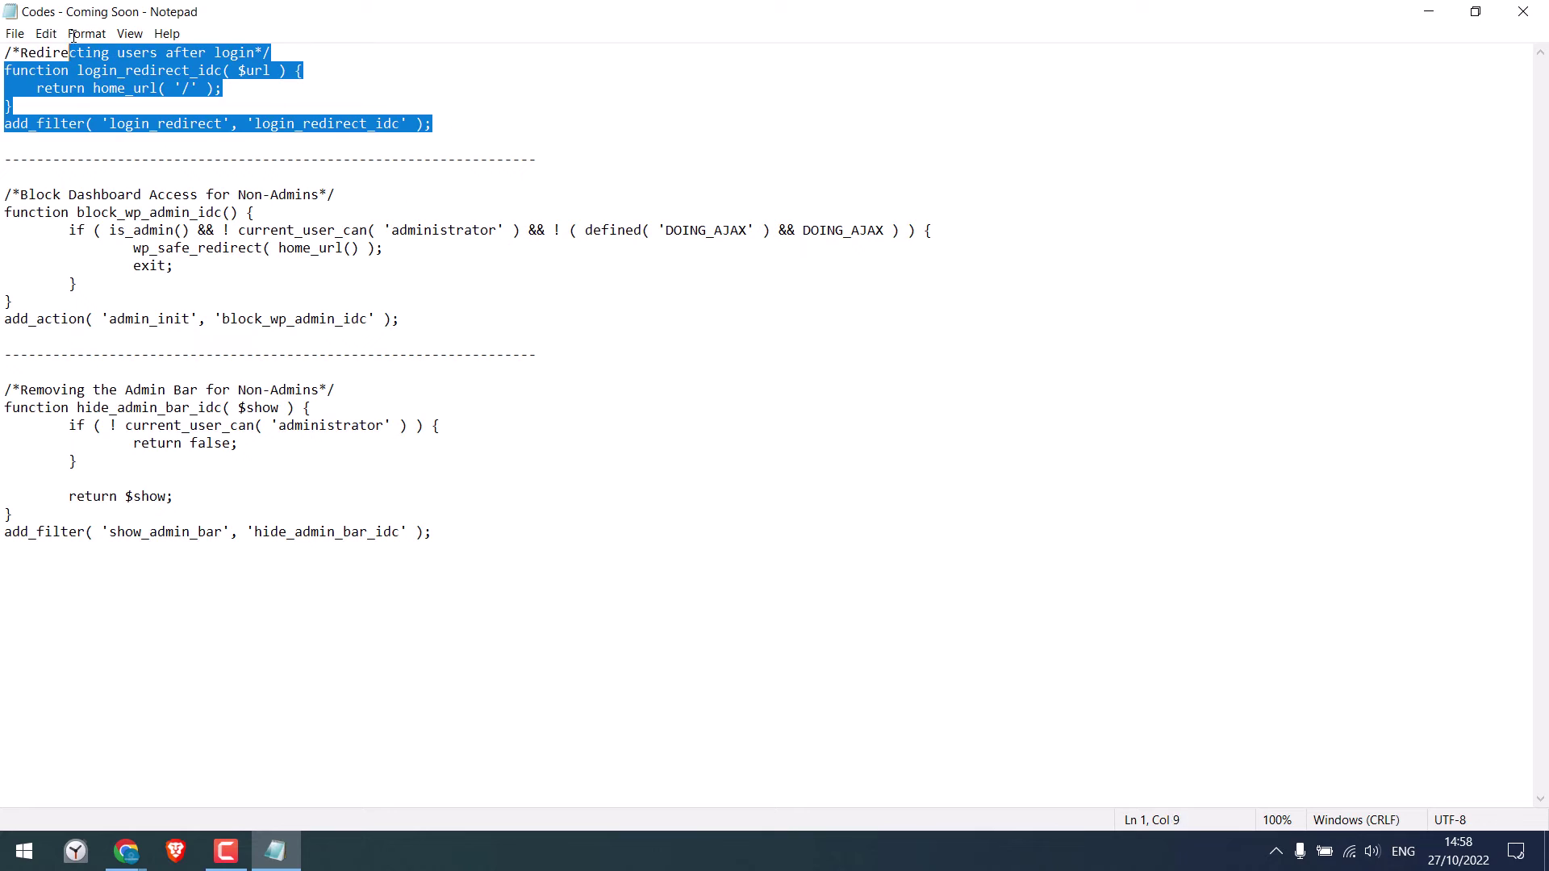
Review the login redirect snippet's home_url path against the site front page.
drag(453, 130, 12, 52)
key(Left)
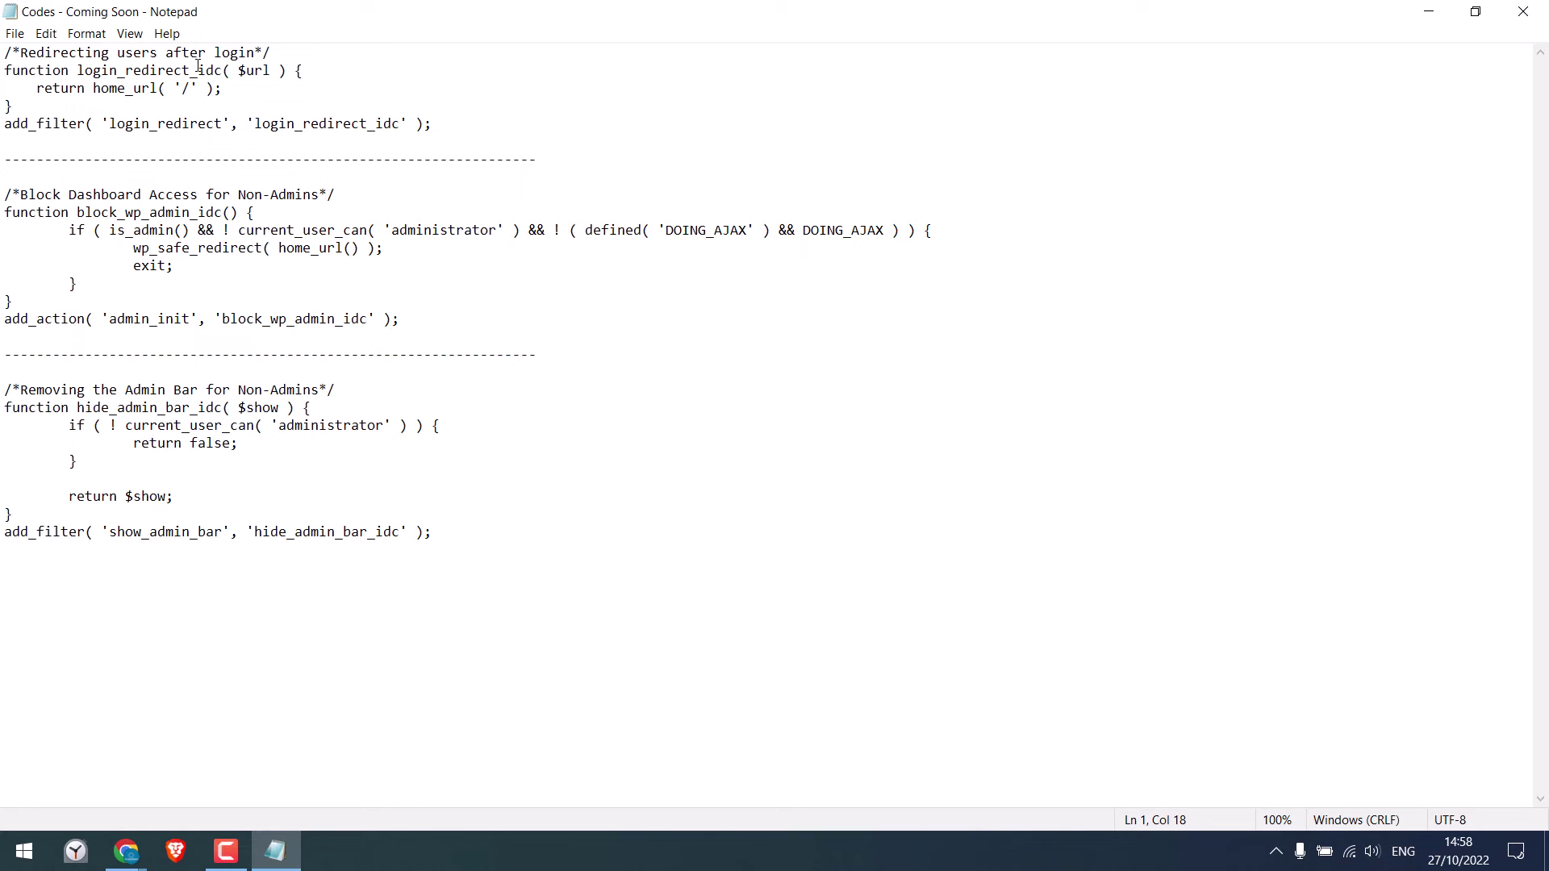
drag(181, 88, 188, 89)
click(189, 88)
text(demo)
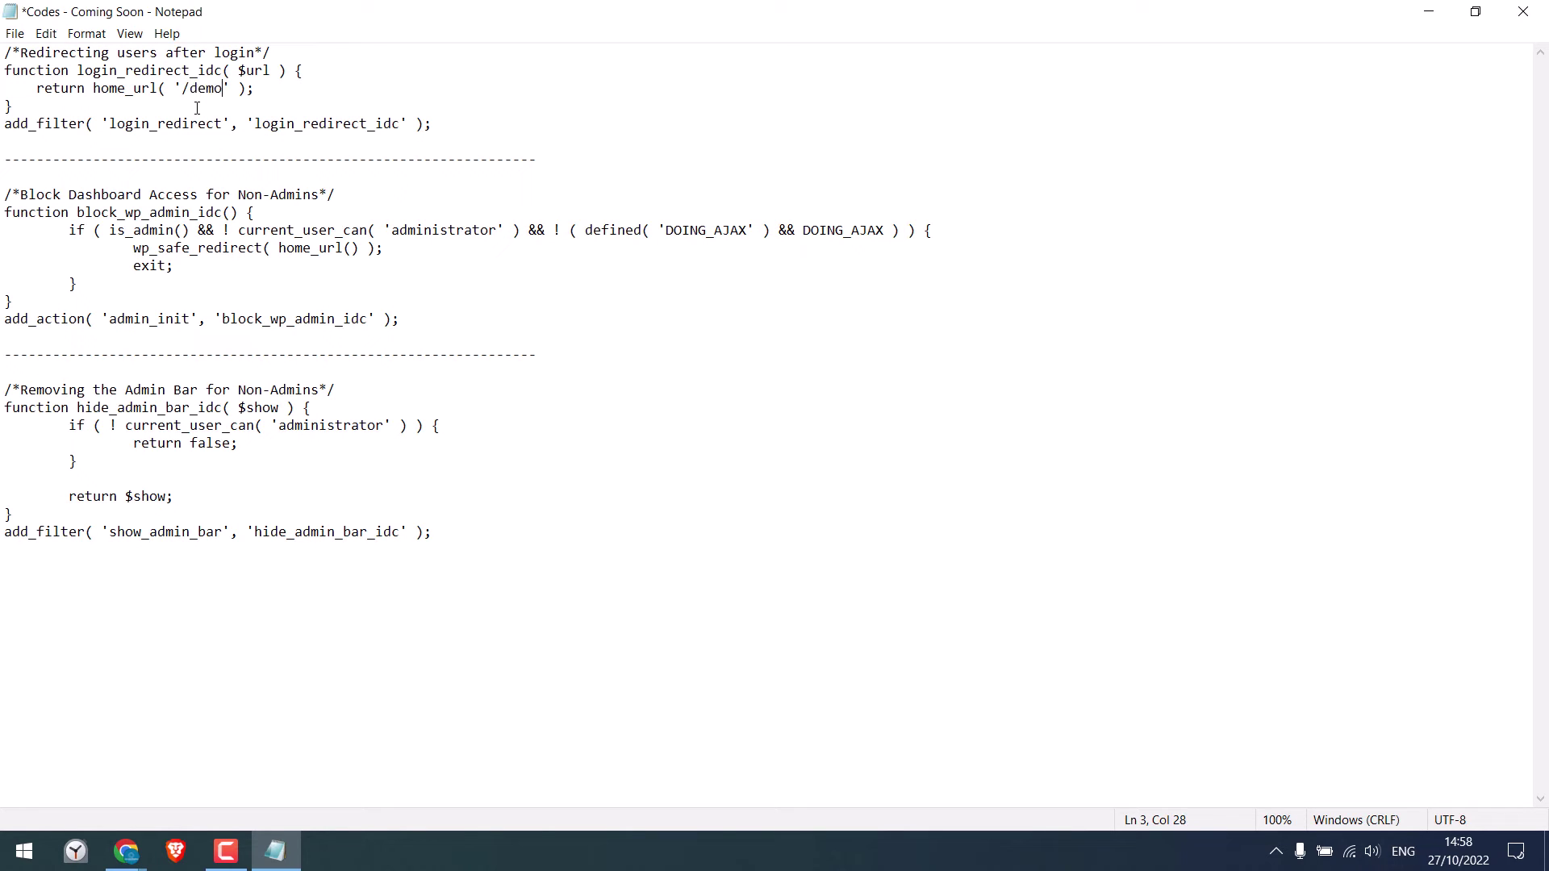
key(BackSpace)
key(BackSpace)
key(BackSpace)
key(BackSpace)
mouse_move(127, 851)
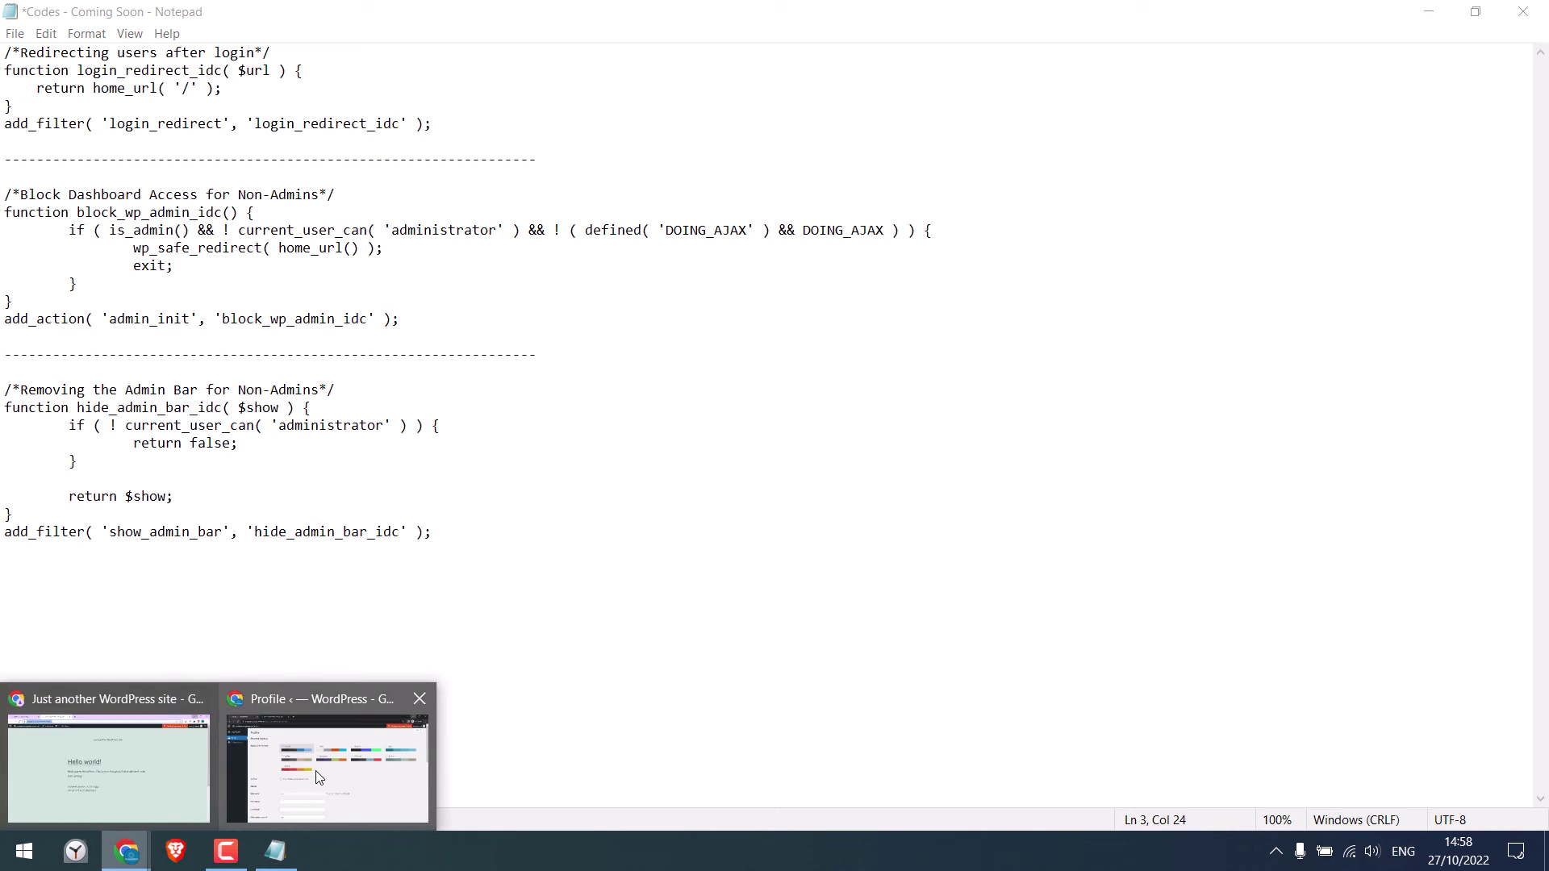
click(308, 757)
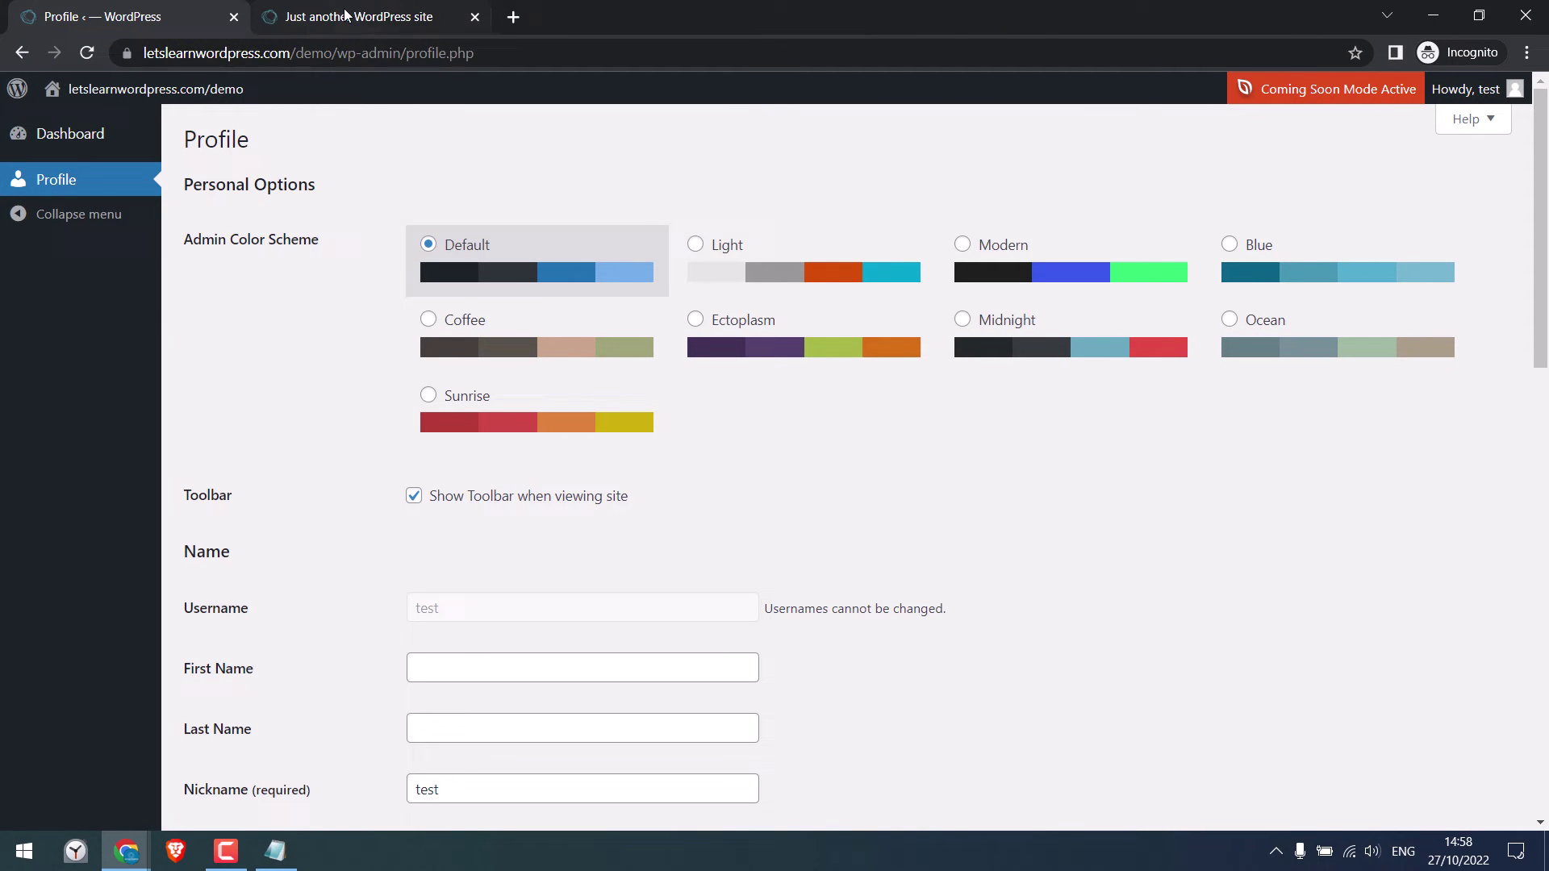
click(381, 18)
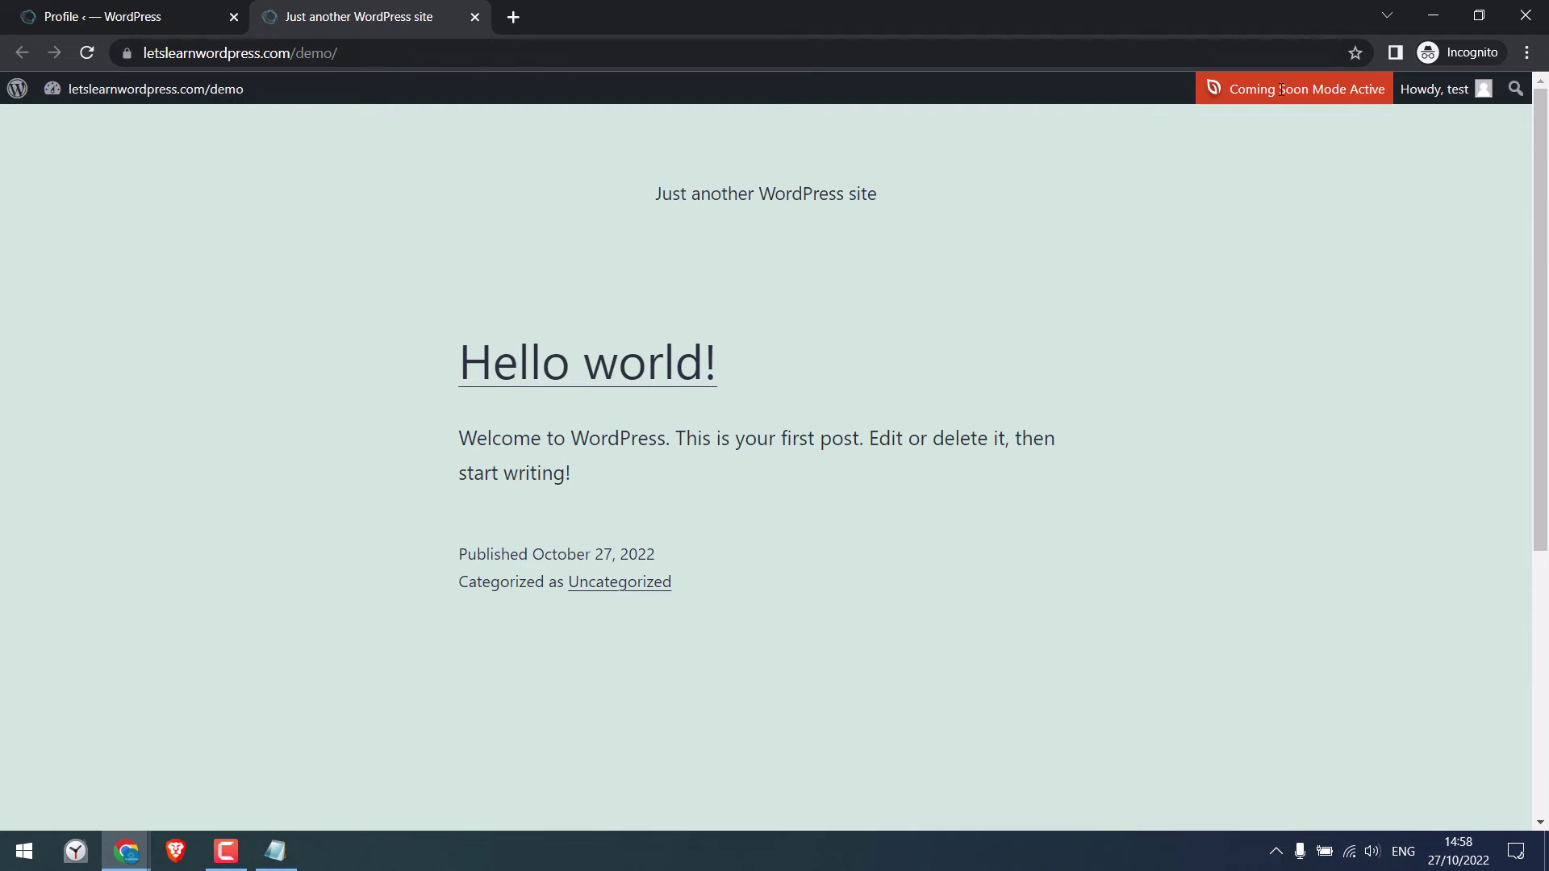
click(274, 851)
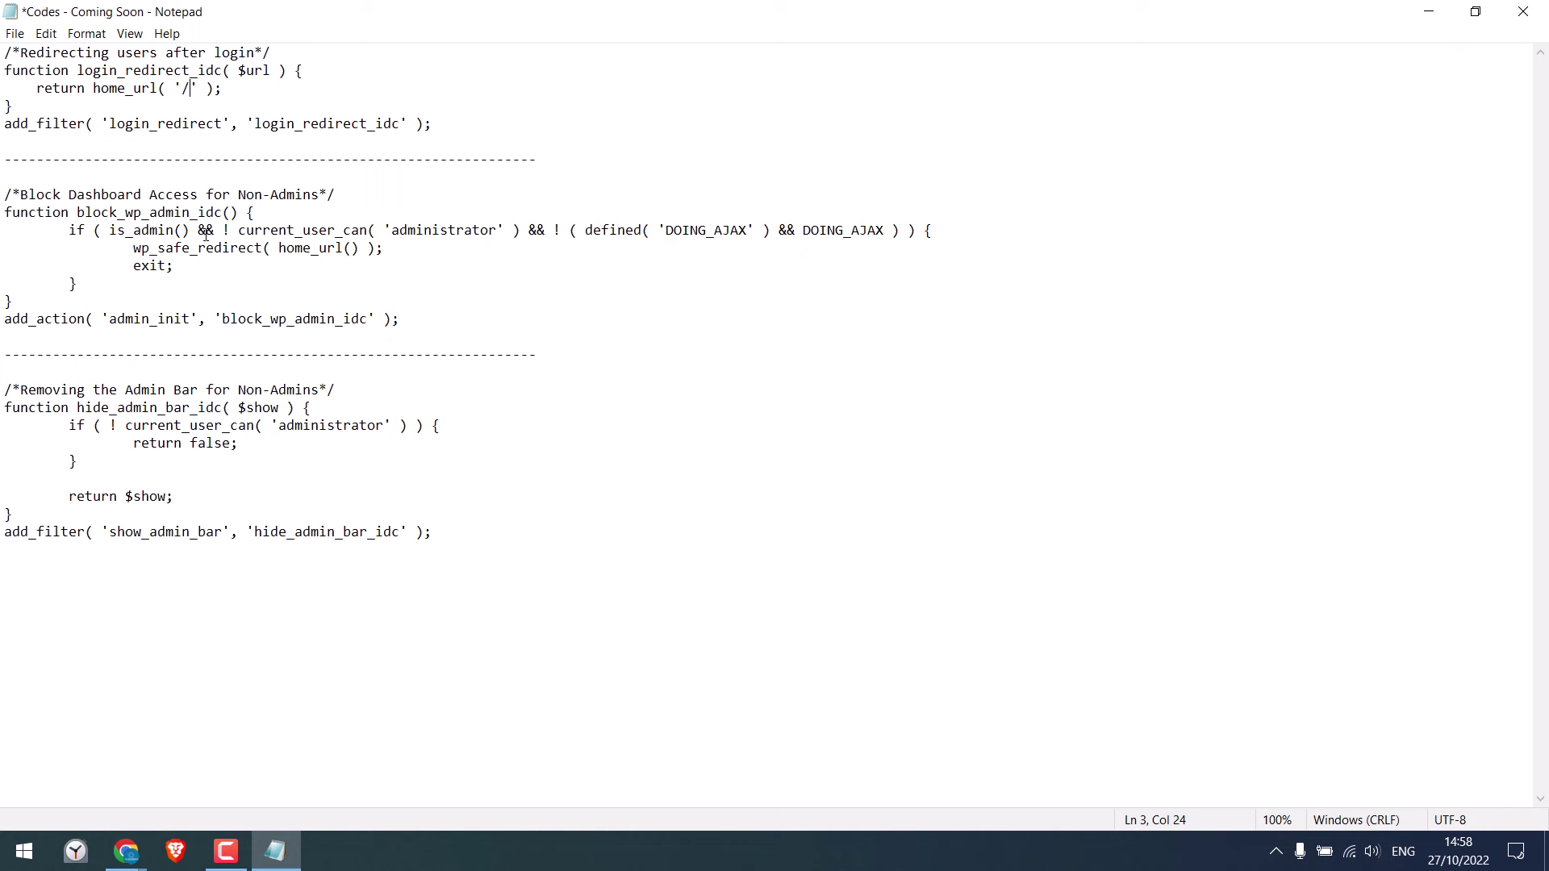
Highlight the Block Dashboard Access comment and compare it with the Profile admin page.
drag(6, 194, 343, 189)
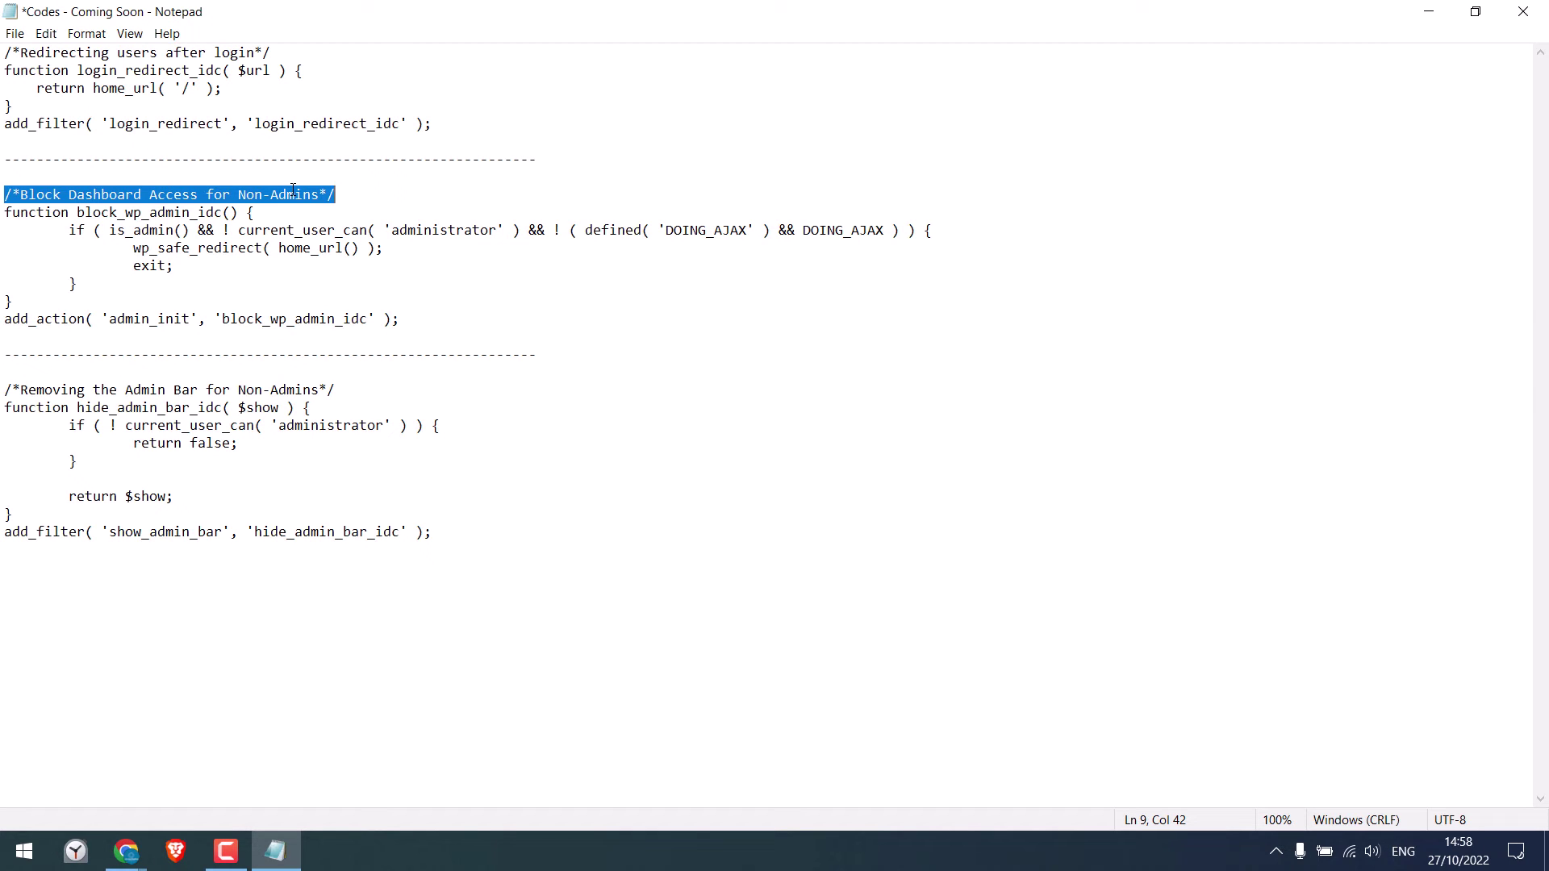
mouse_move(127, 851)
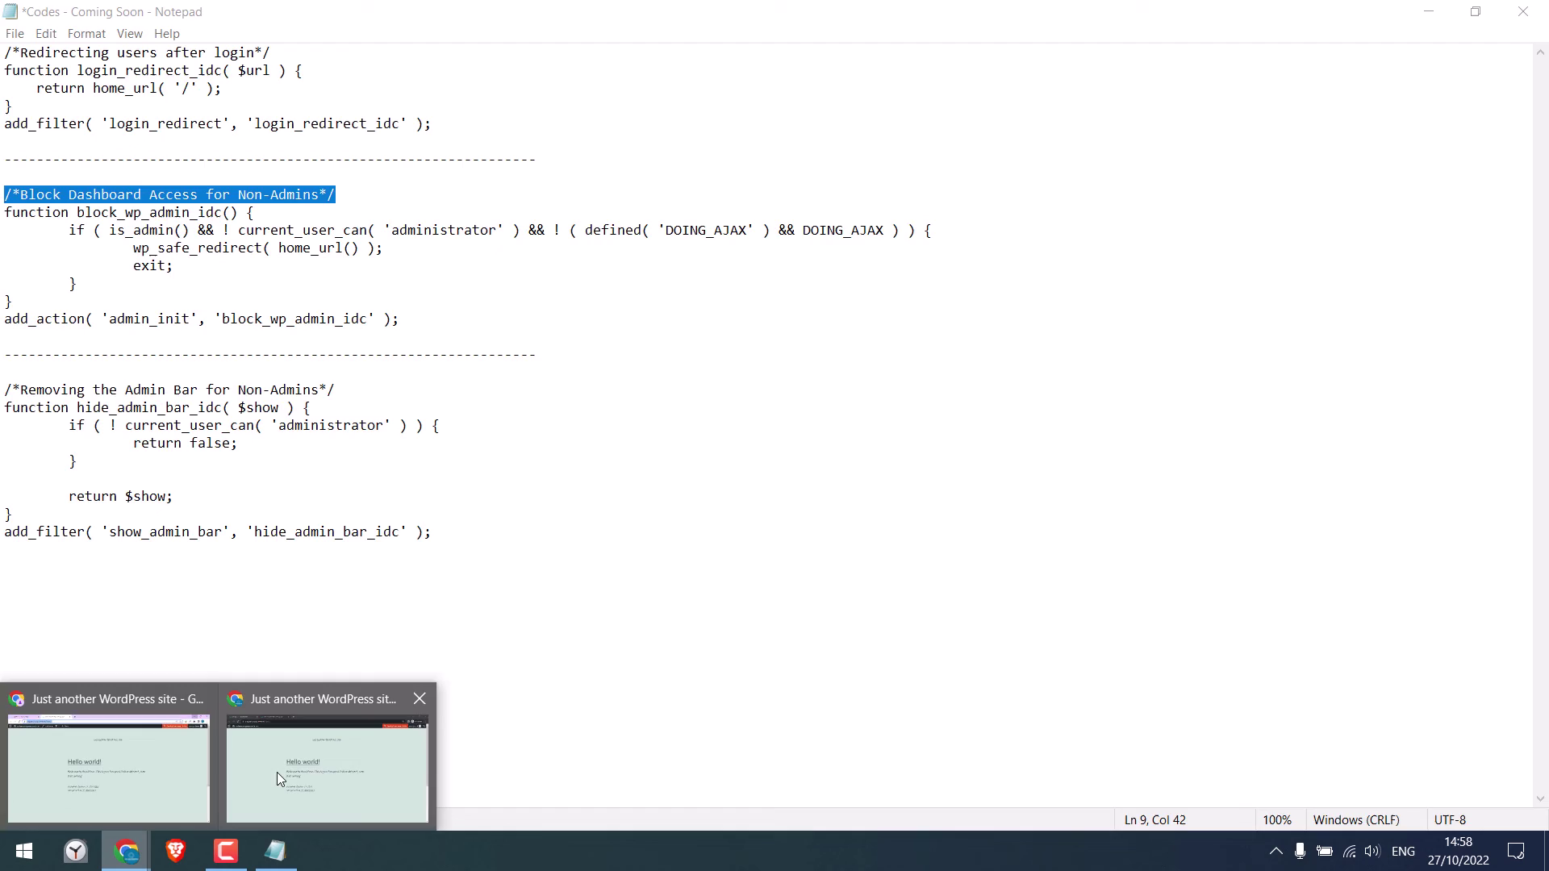
click(276, 772)
click(152, 17)
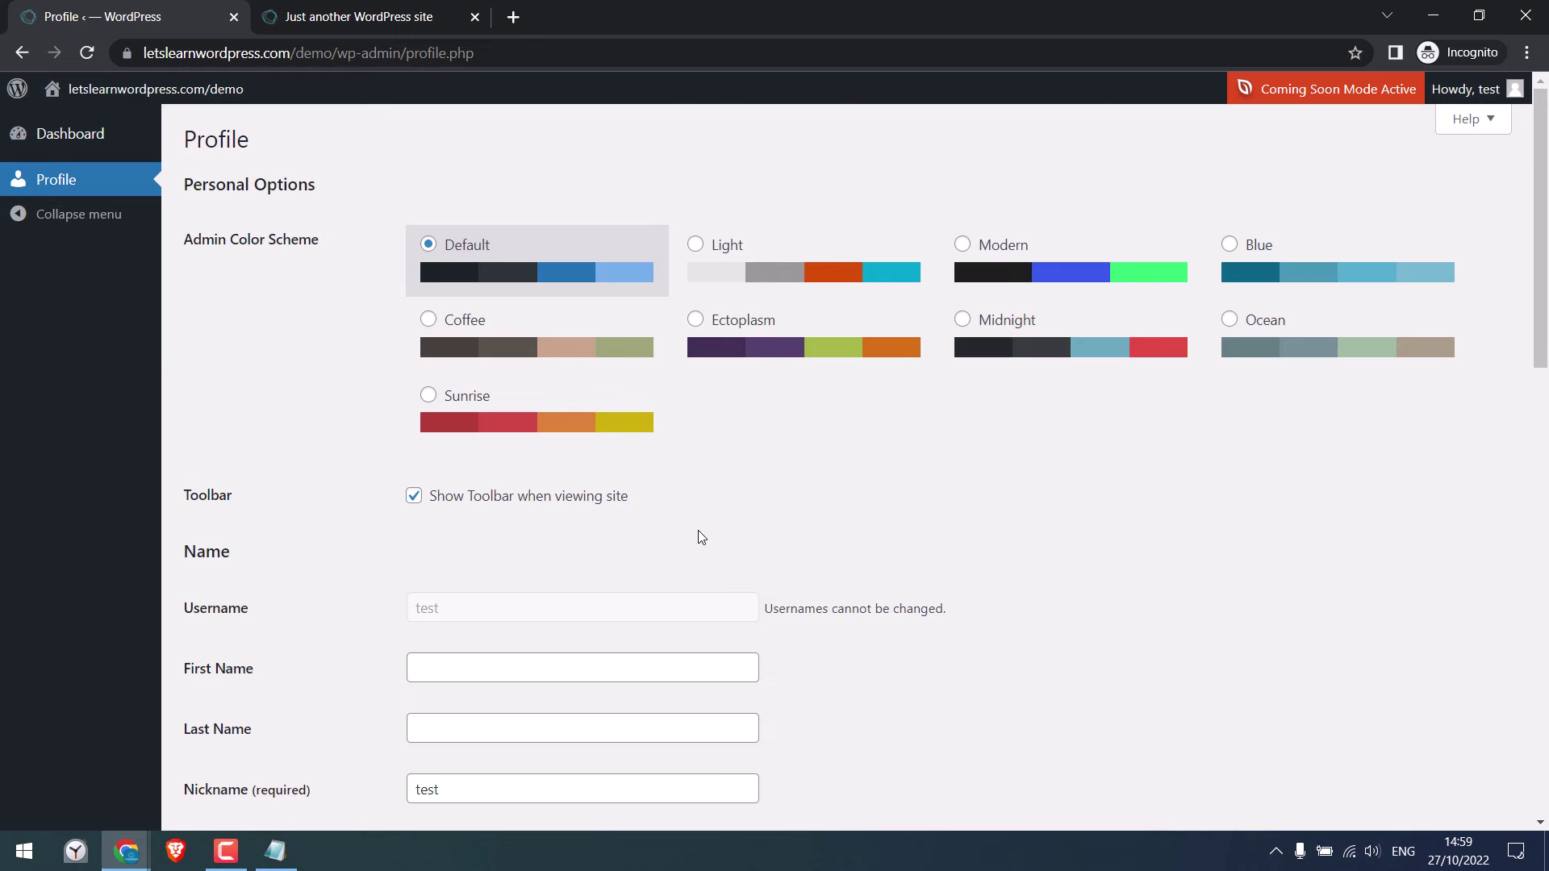
click(1434, 16)
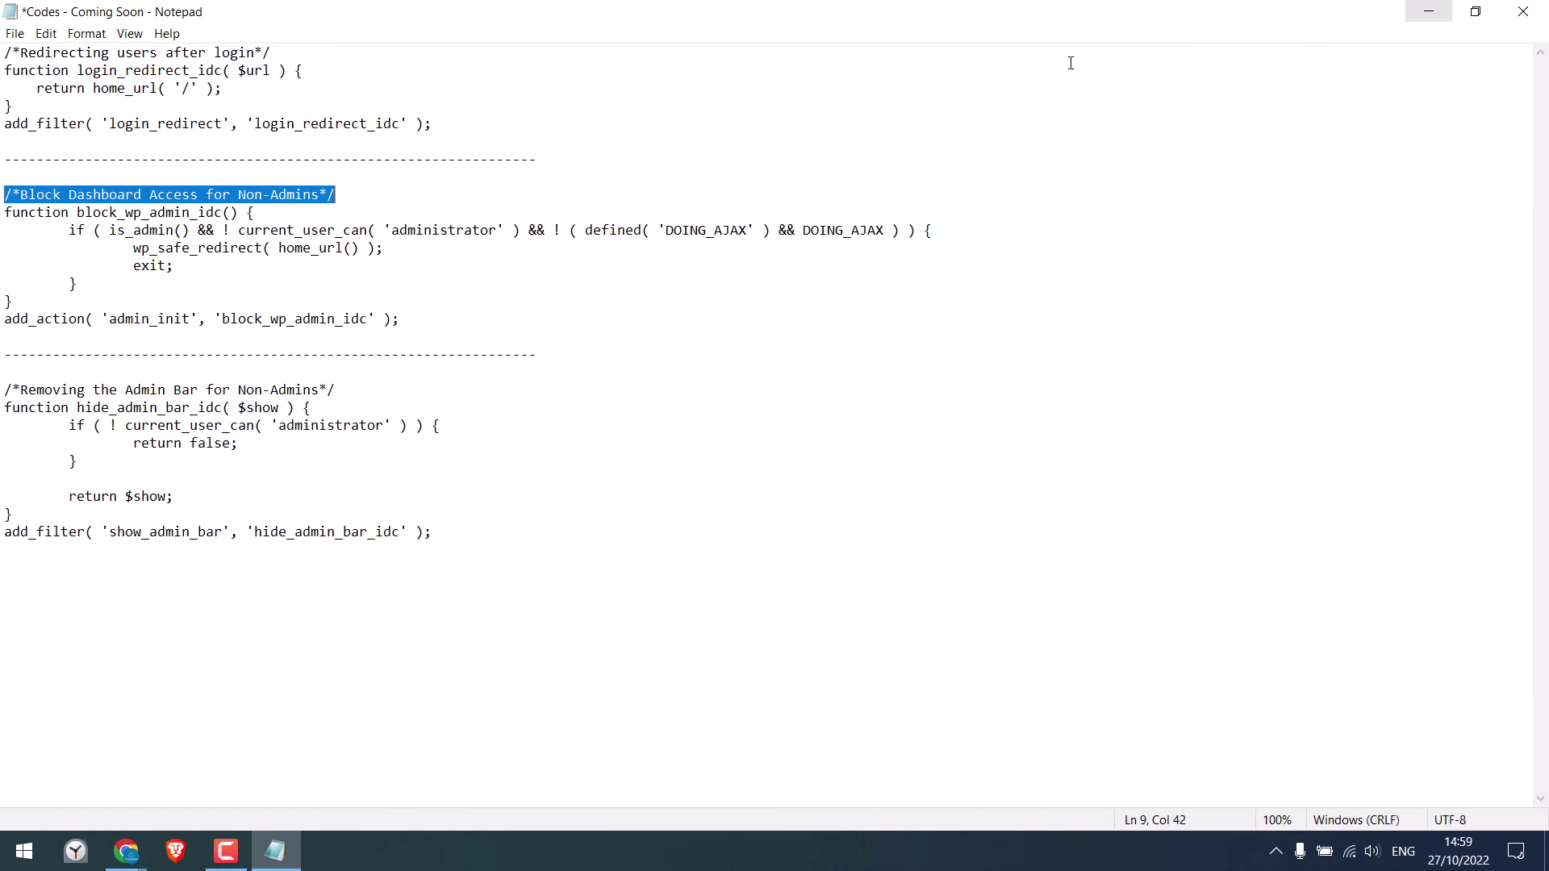
click(70, 496)
Highlight the Removing the Admin Bar comment, then view the site front page.
drag(8, 389, 327, 385)
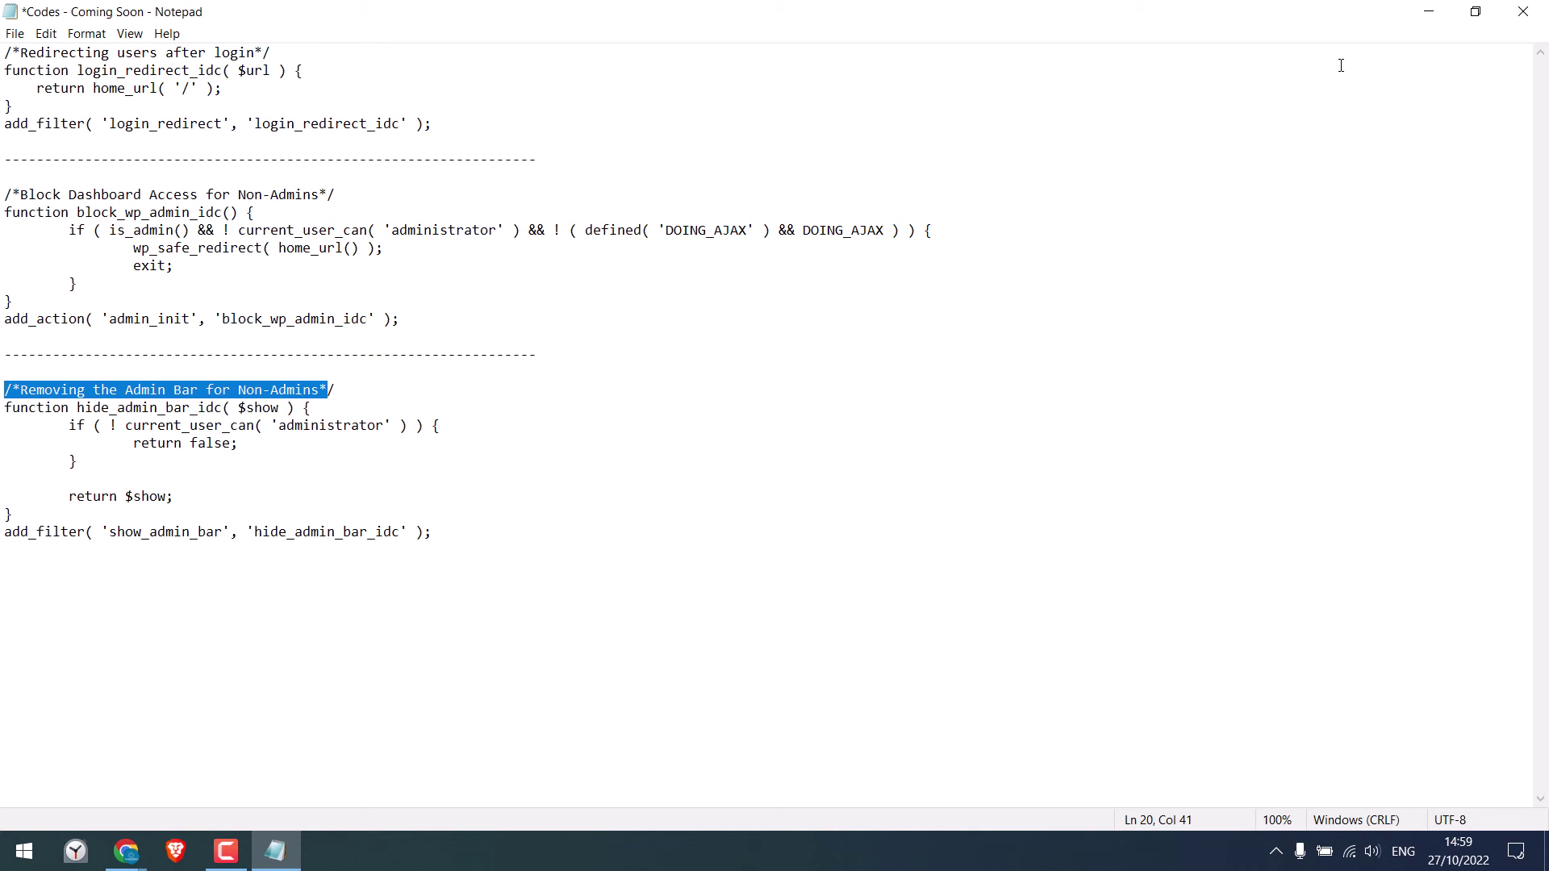
click(1428, 11)
mouse_move(126, 852)
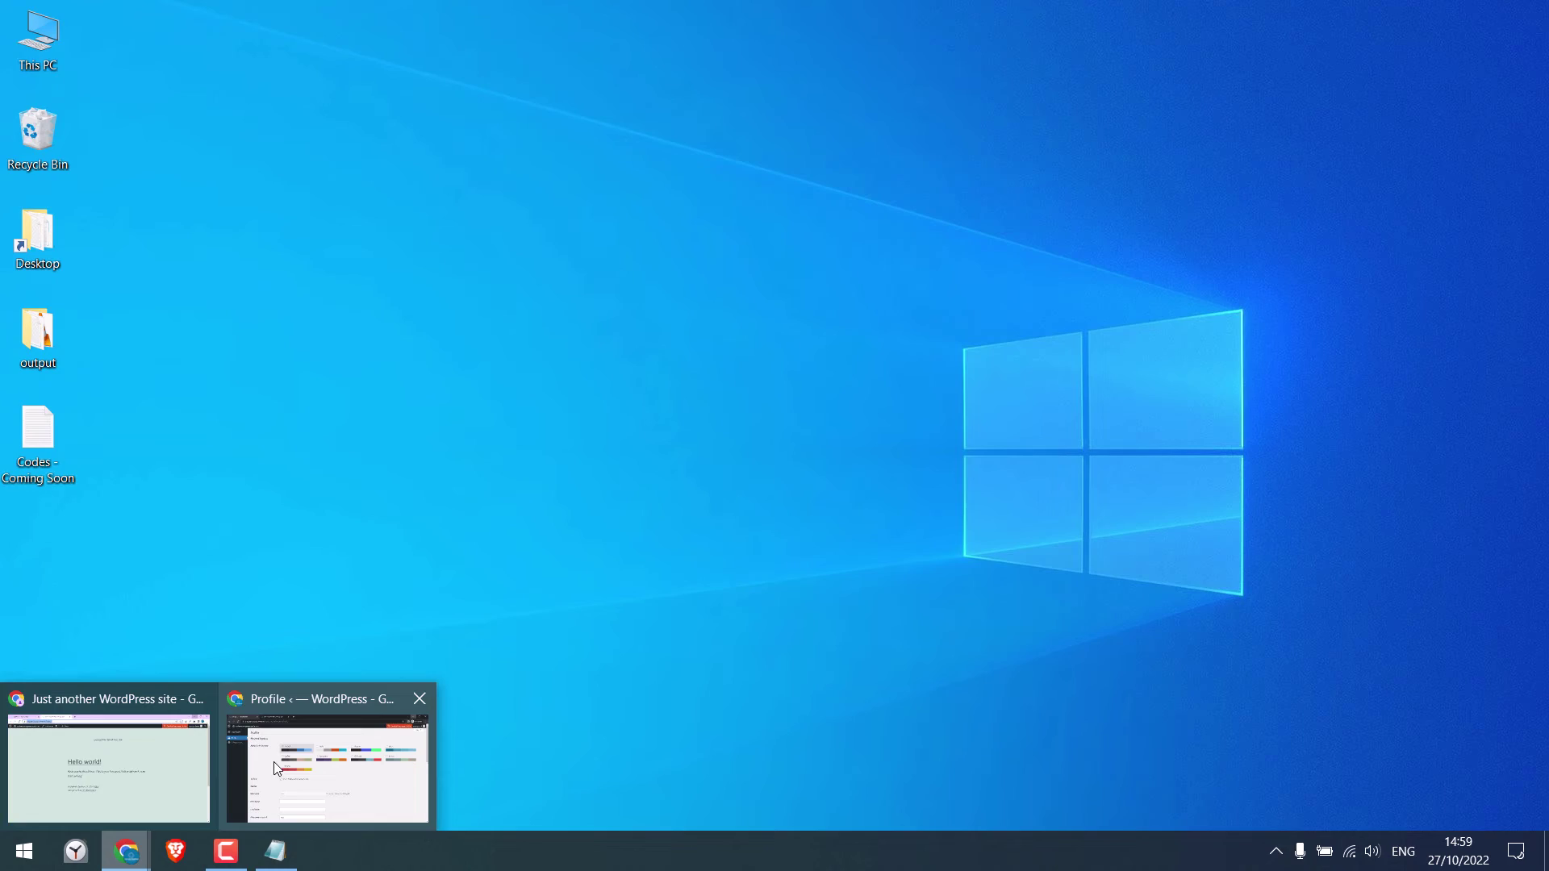
click(276, 768)
click(415, 10)
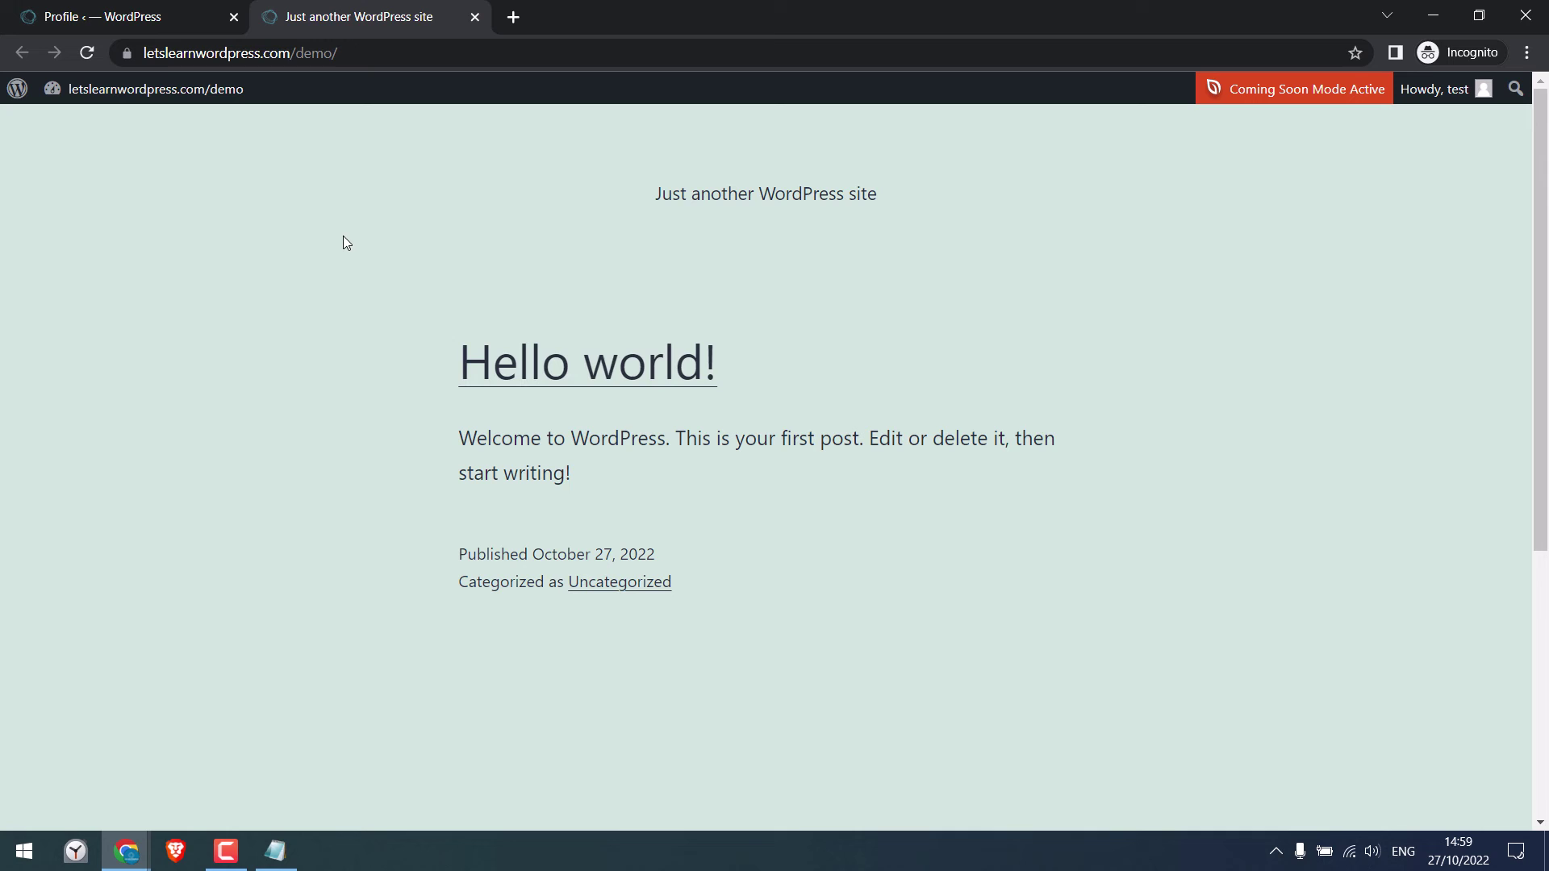
Select and copy every code snippet in the Notepad file.
click(275, 850)
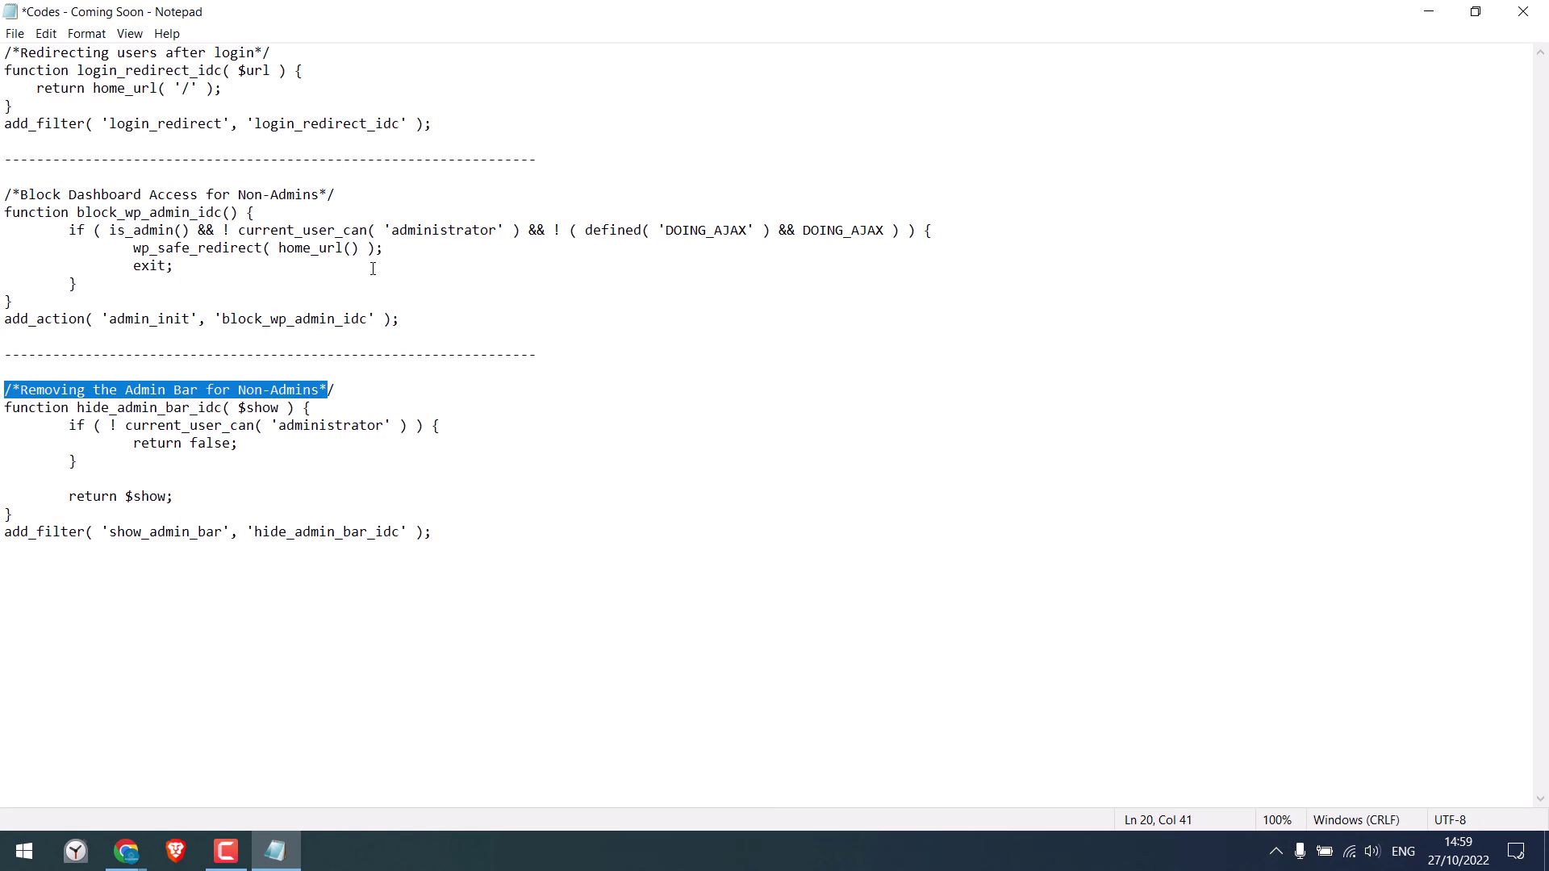
drag(442, 553, 7, 52)
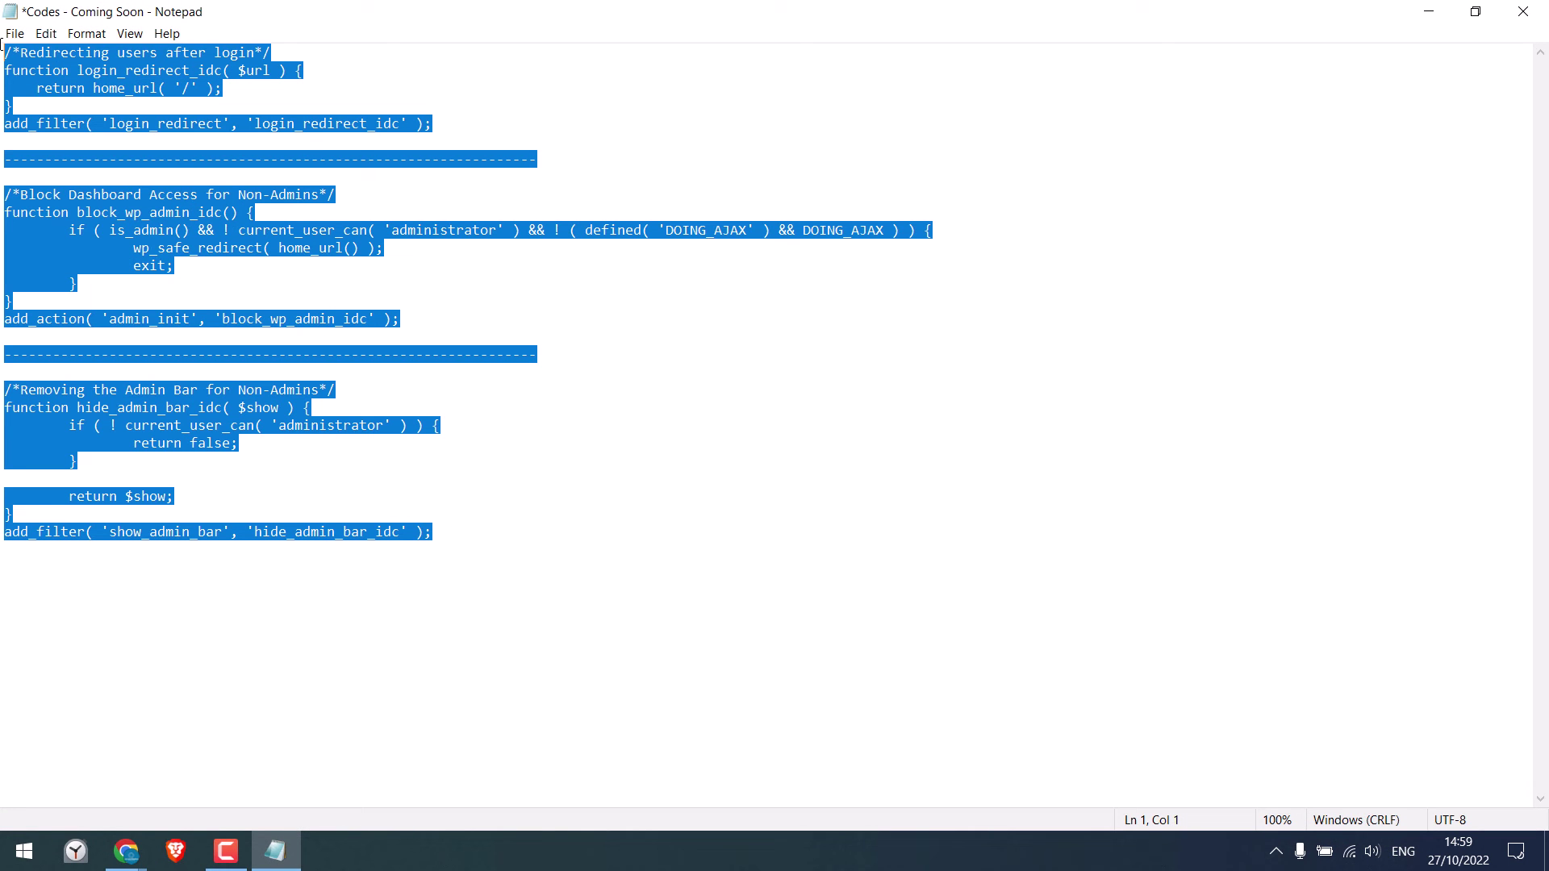
right_click(57, 63)
click(100, 121)
Close the incognito window and show the Users page in the admin browser.
click(1422, 14)
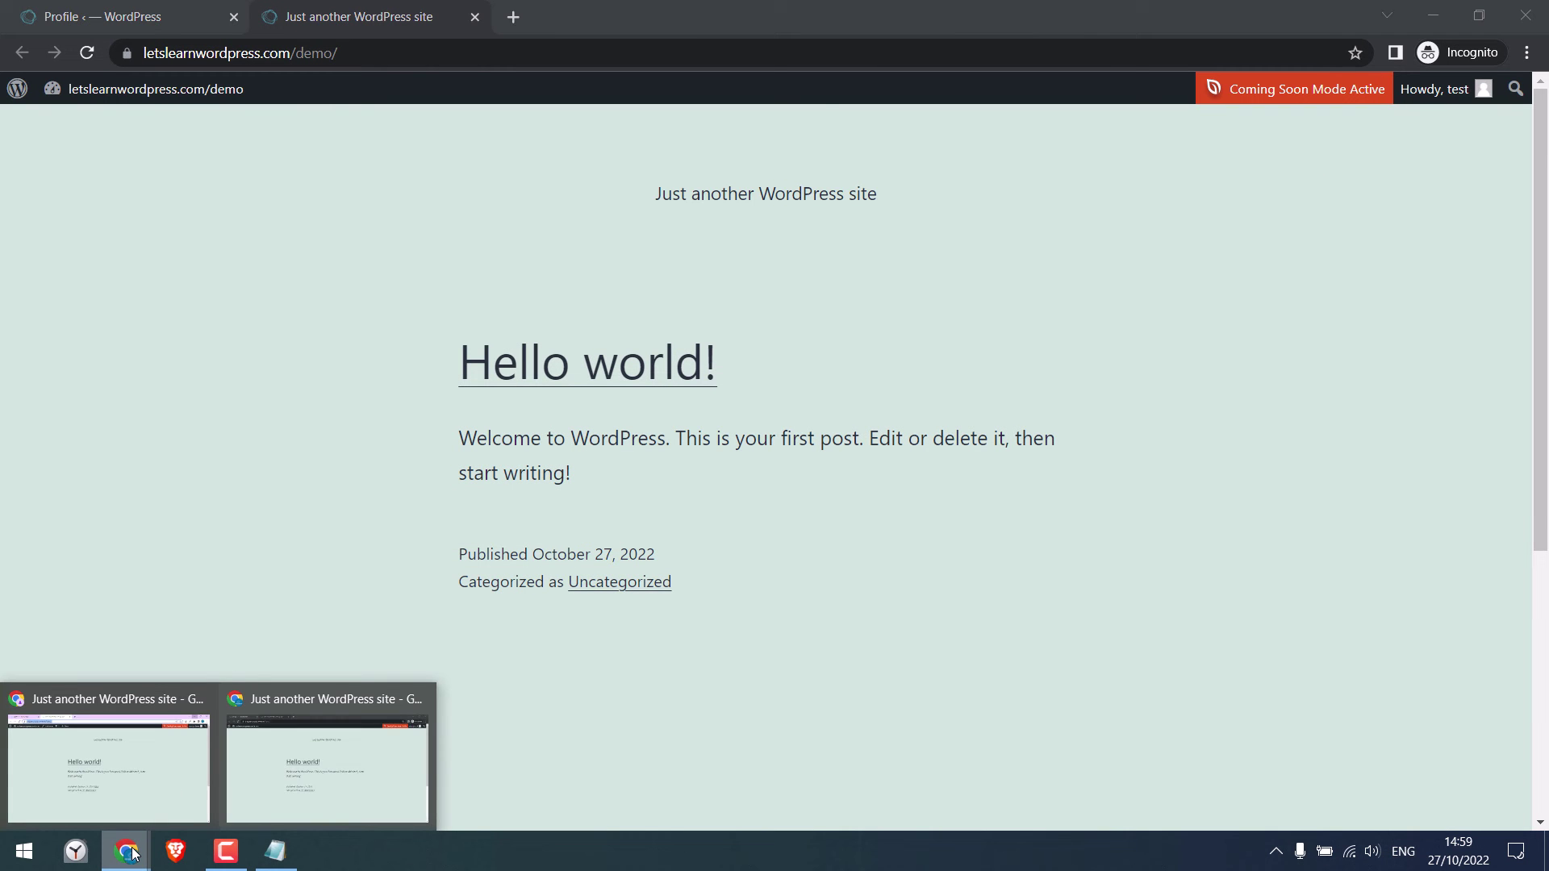
click(1525, 16)
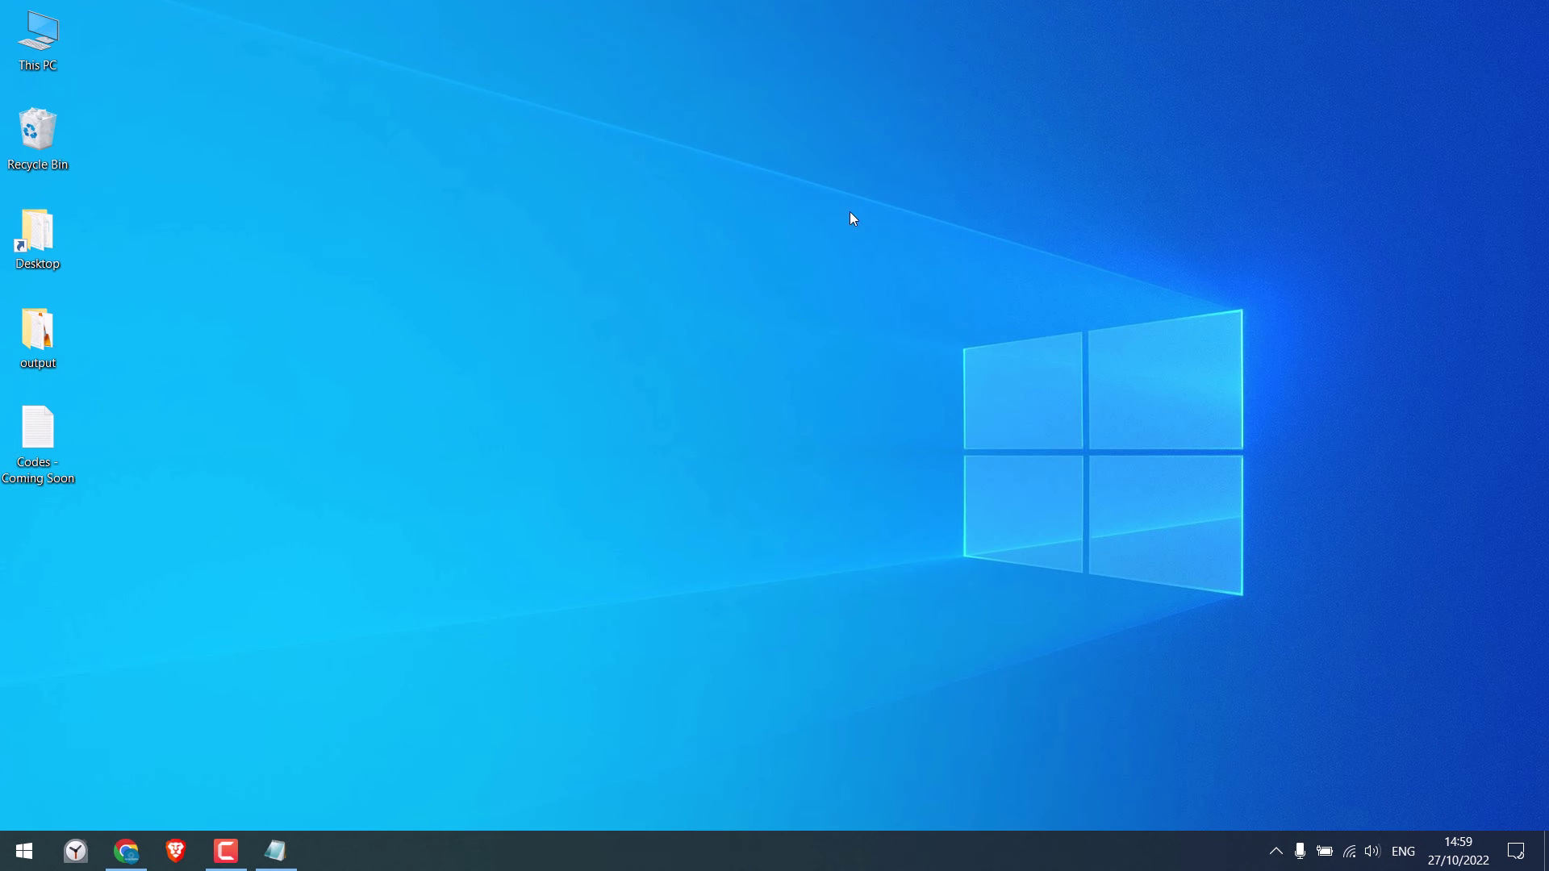
click(122, 856)
click(133, 17)
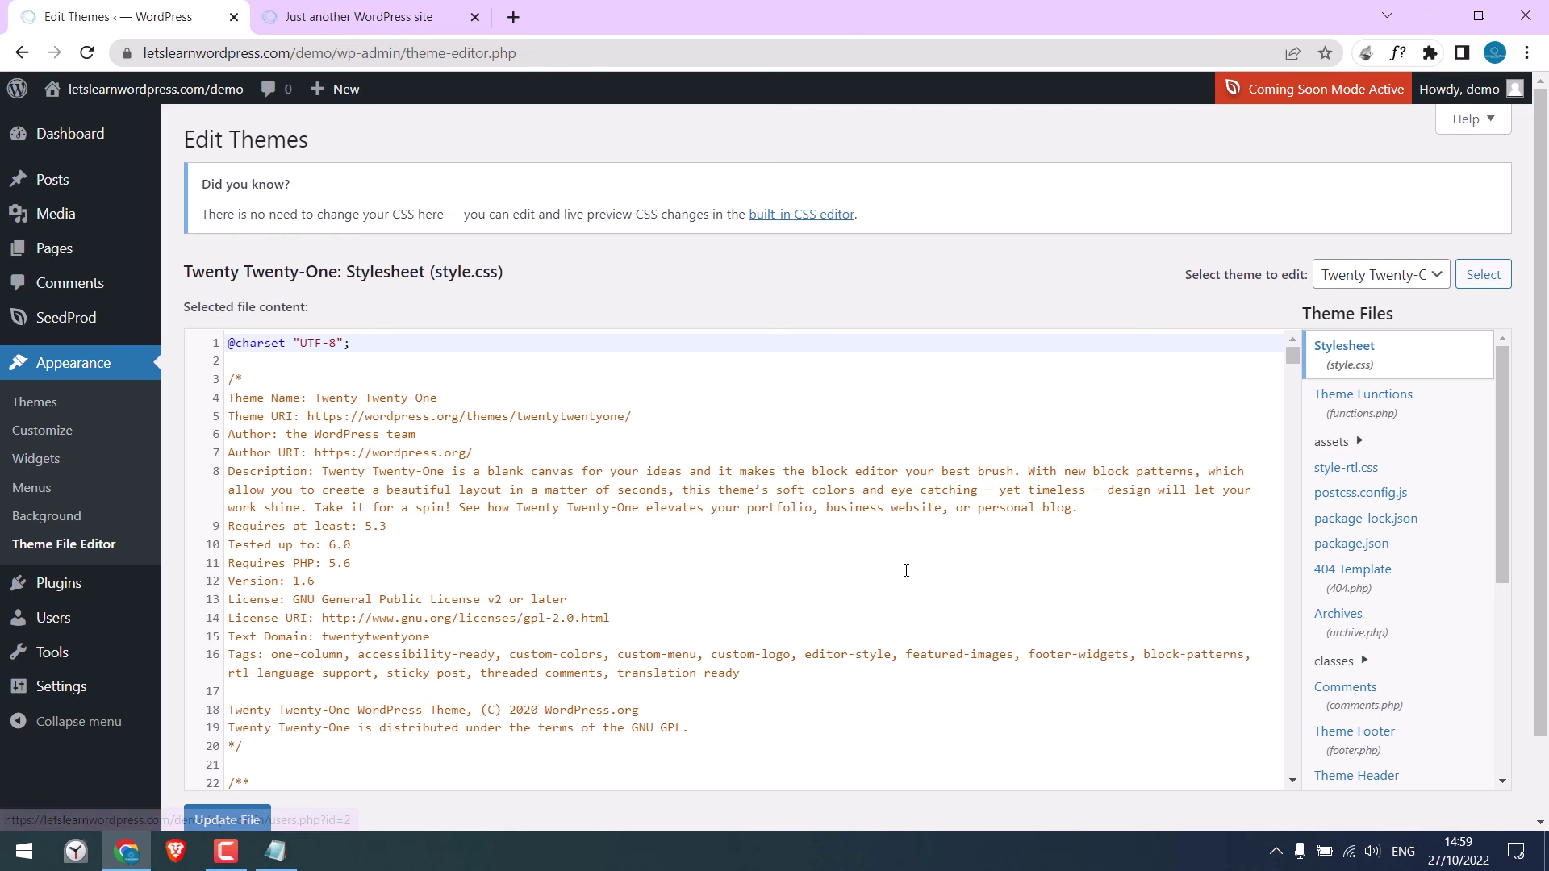
Open functions.php and paste the snippets on its empty final line.
click(1365, 410)
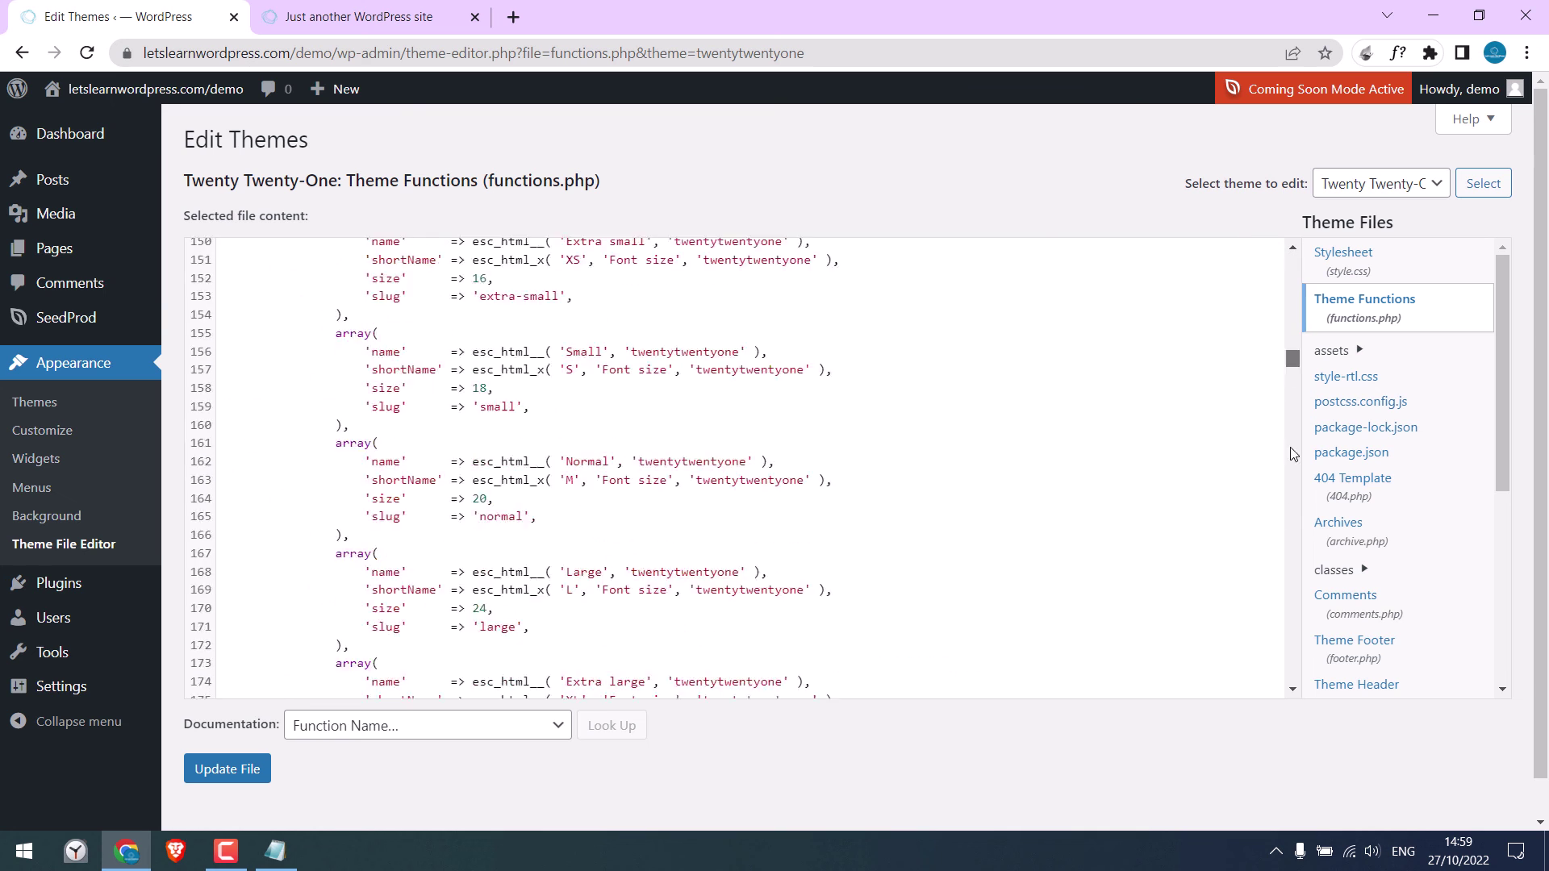
drag(1291, 264, 1292, 678)
click(237, 681)
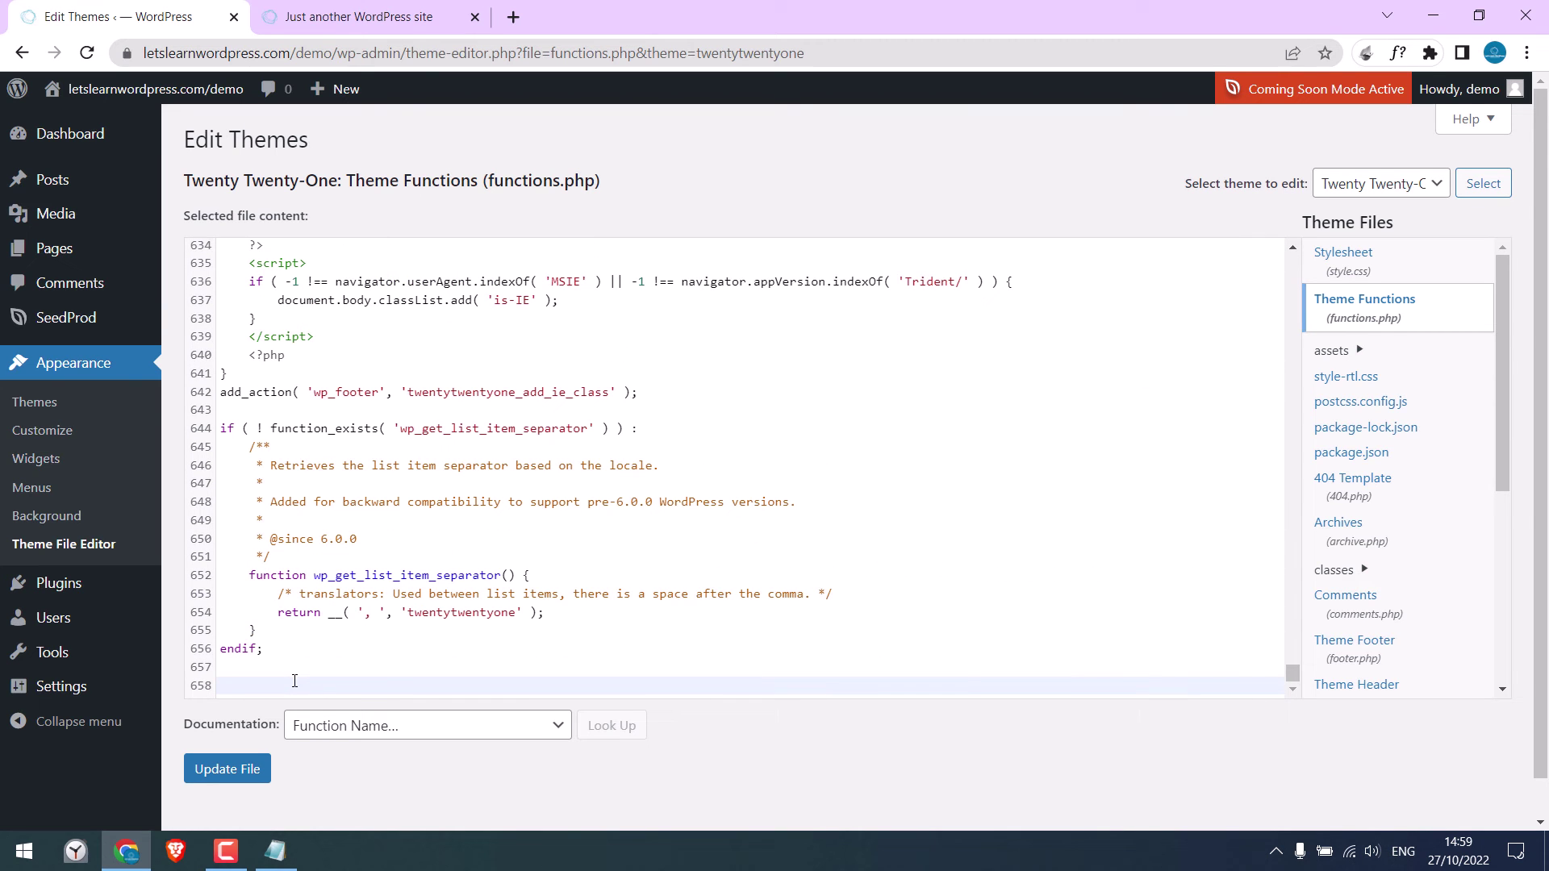
key(ctrl+v)
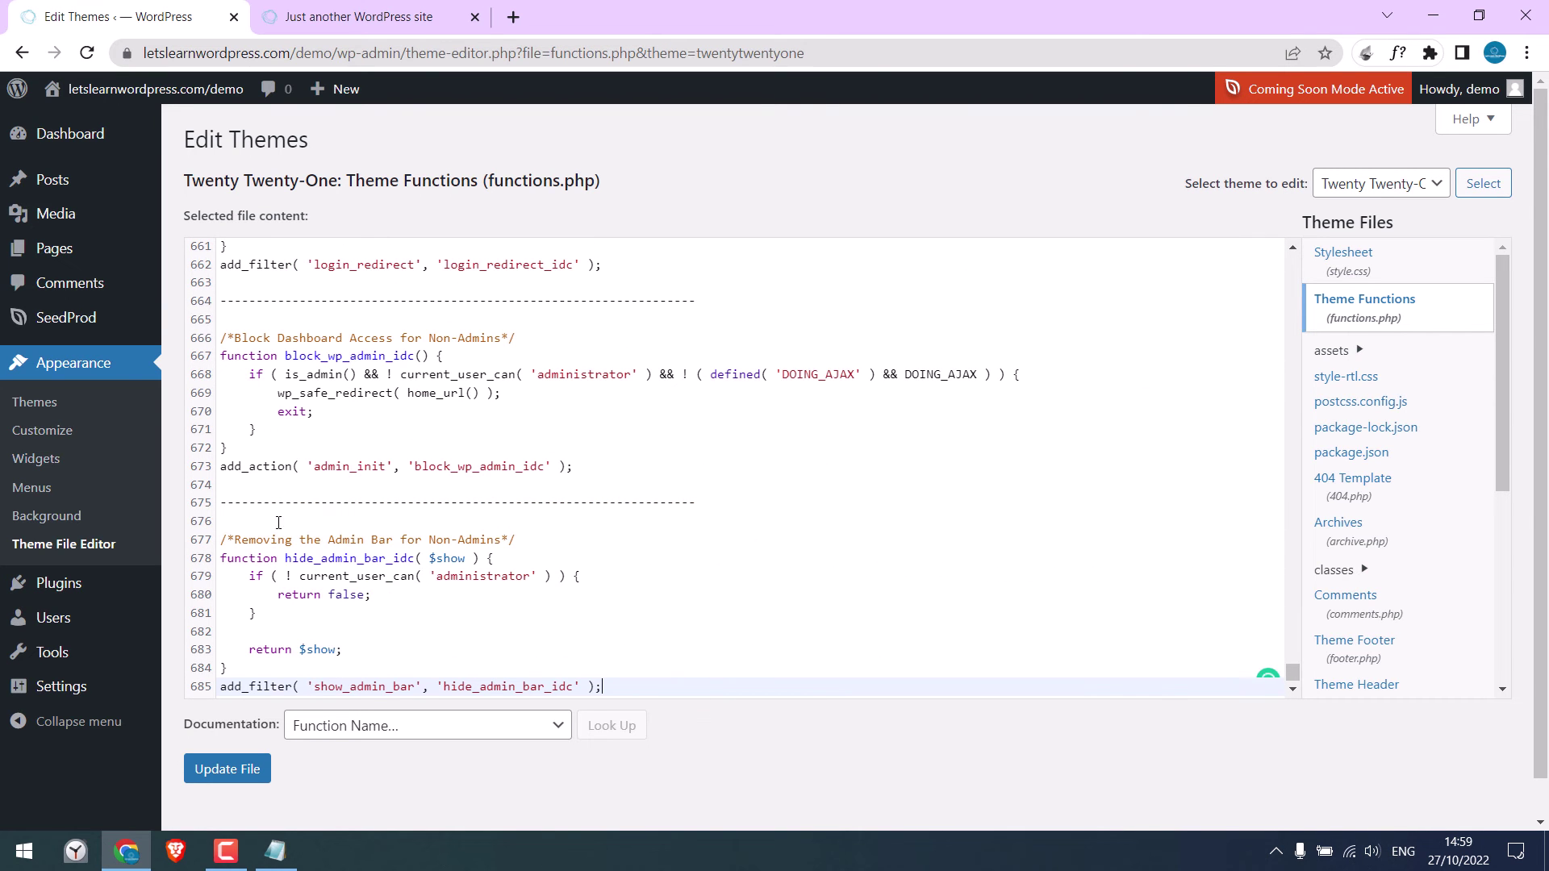
drag(1291, 677, 1290, 680)
scroll(536, 440, up, 3)
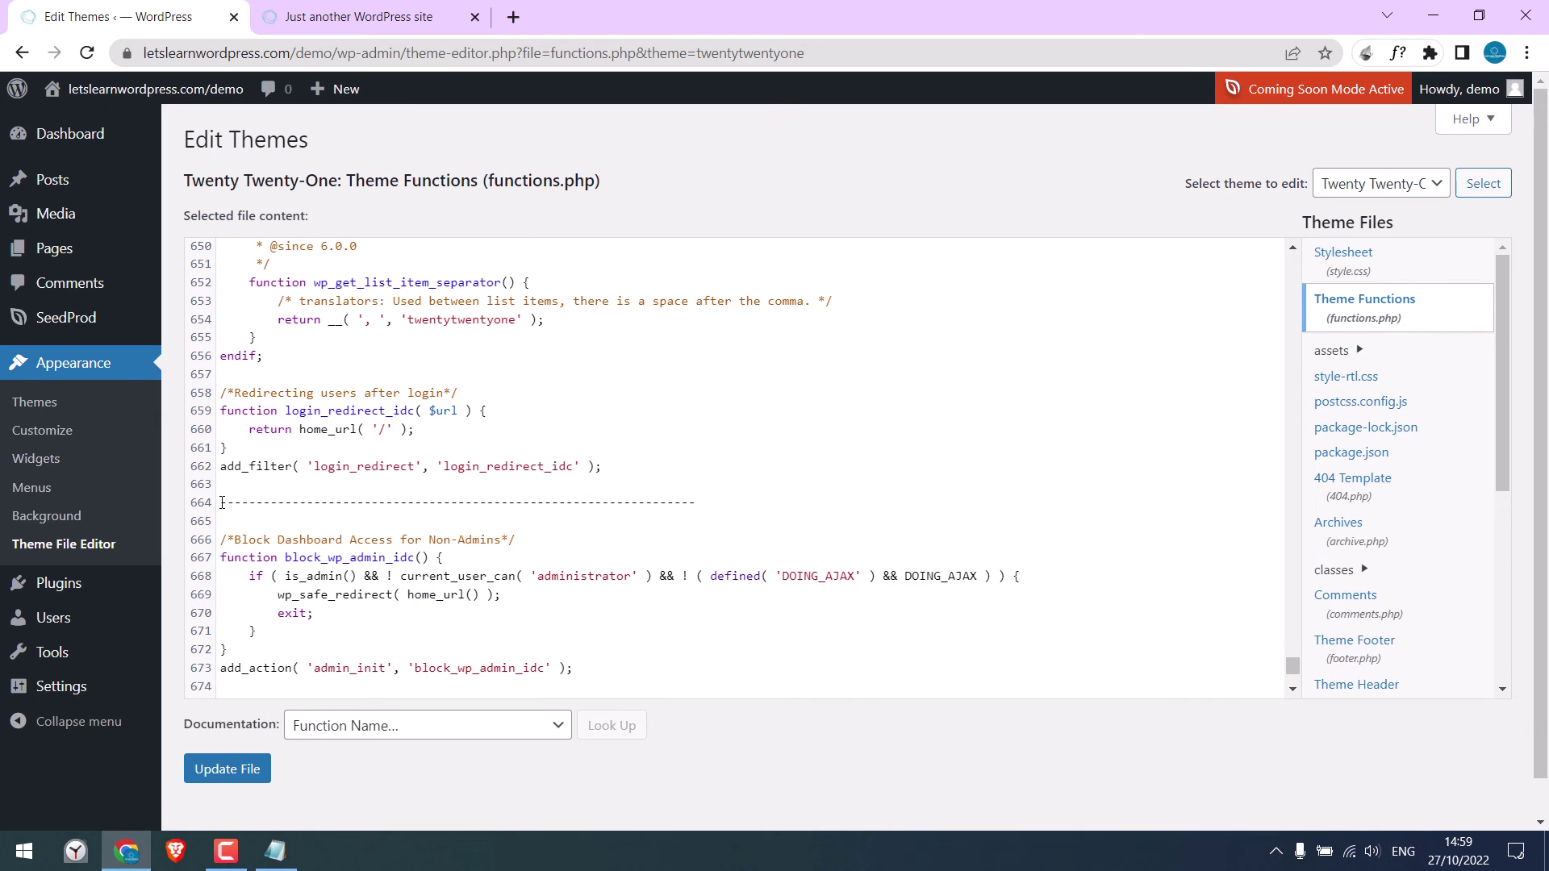
Delete the two dashed separator lines from the pasted code.
drag(700, 500, 220, 502)
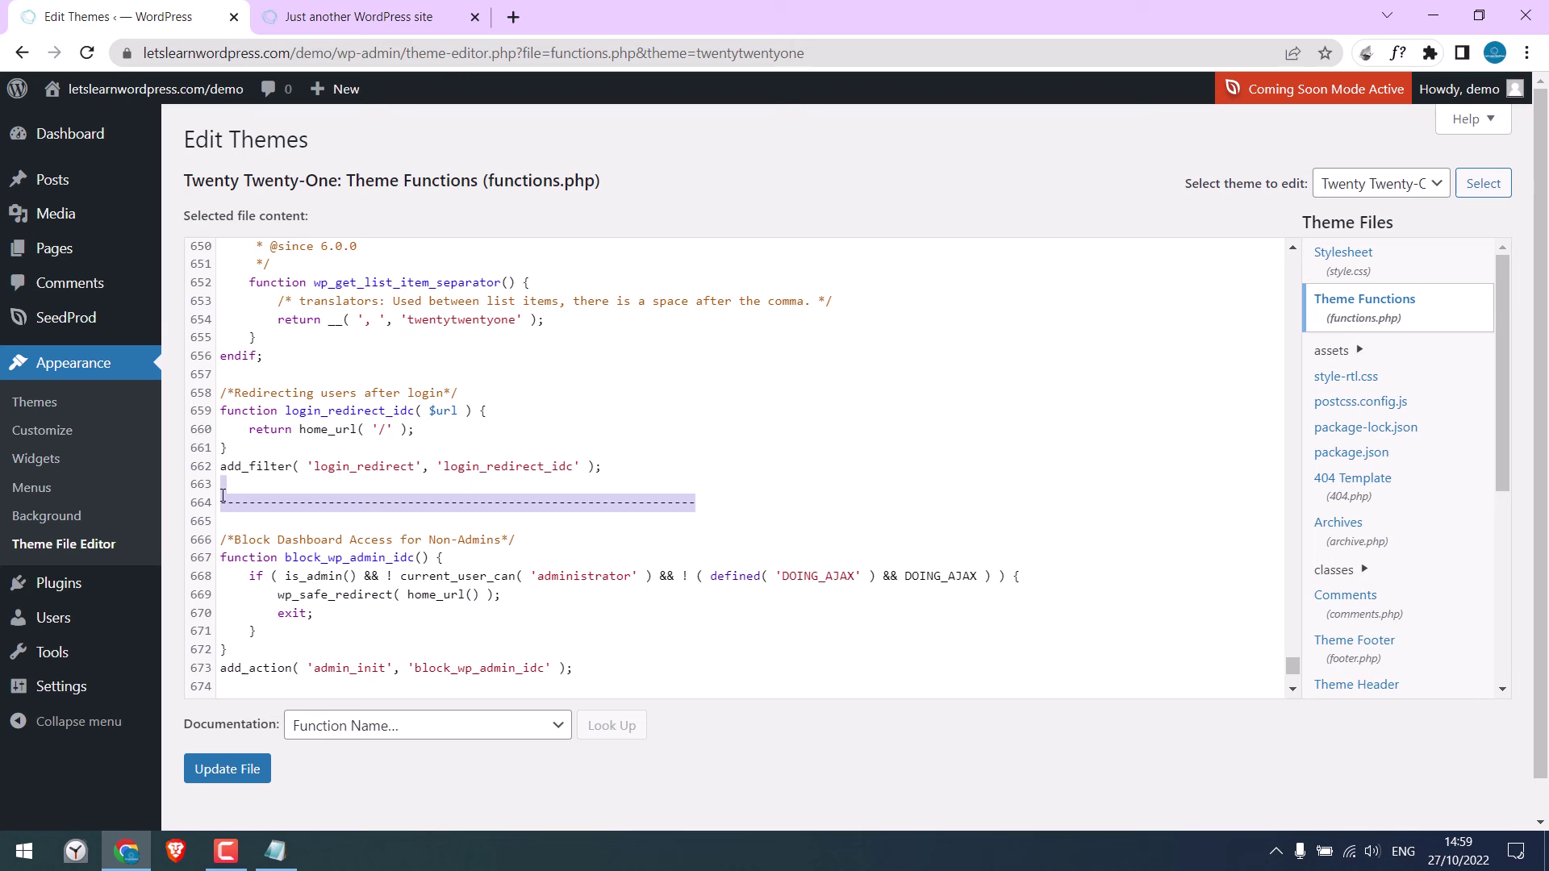
key(BackSpace)
scroll(302, 527, down, 3)
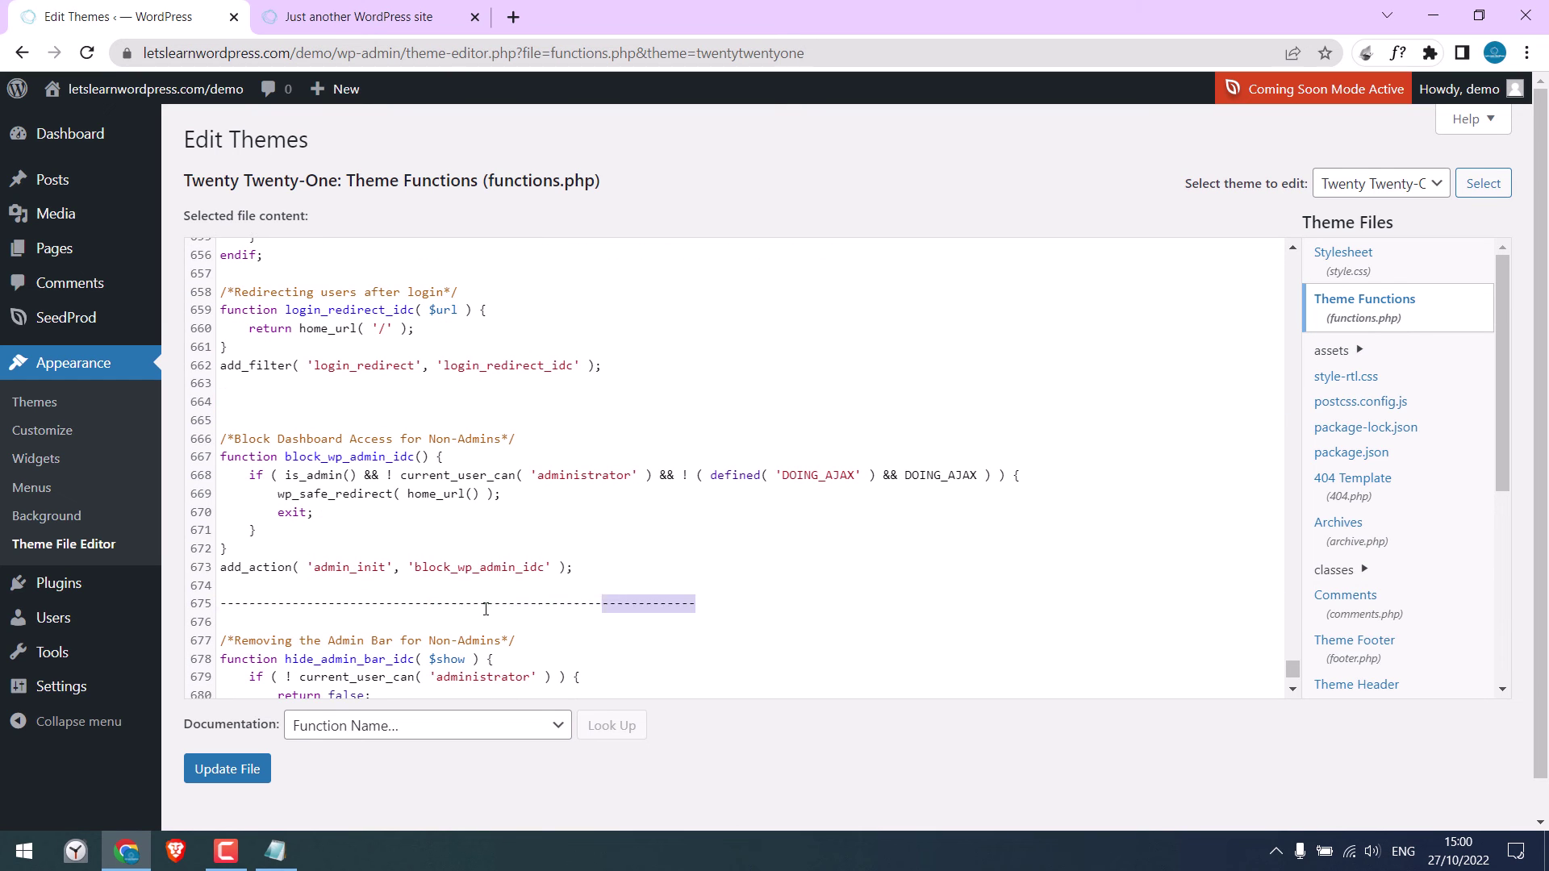
drag(697, 603, 221, 604)
key(BackSpace)
scroll(424, 581, down, 1)
scroll(461, 570, down, 2)
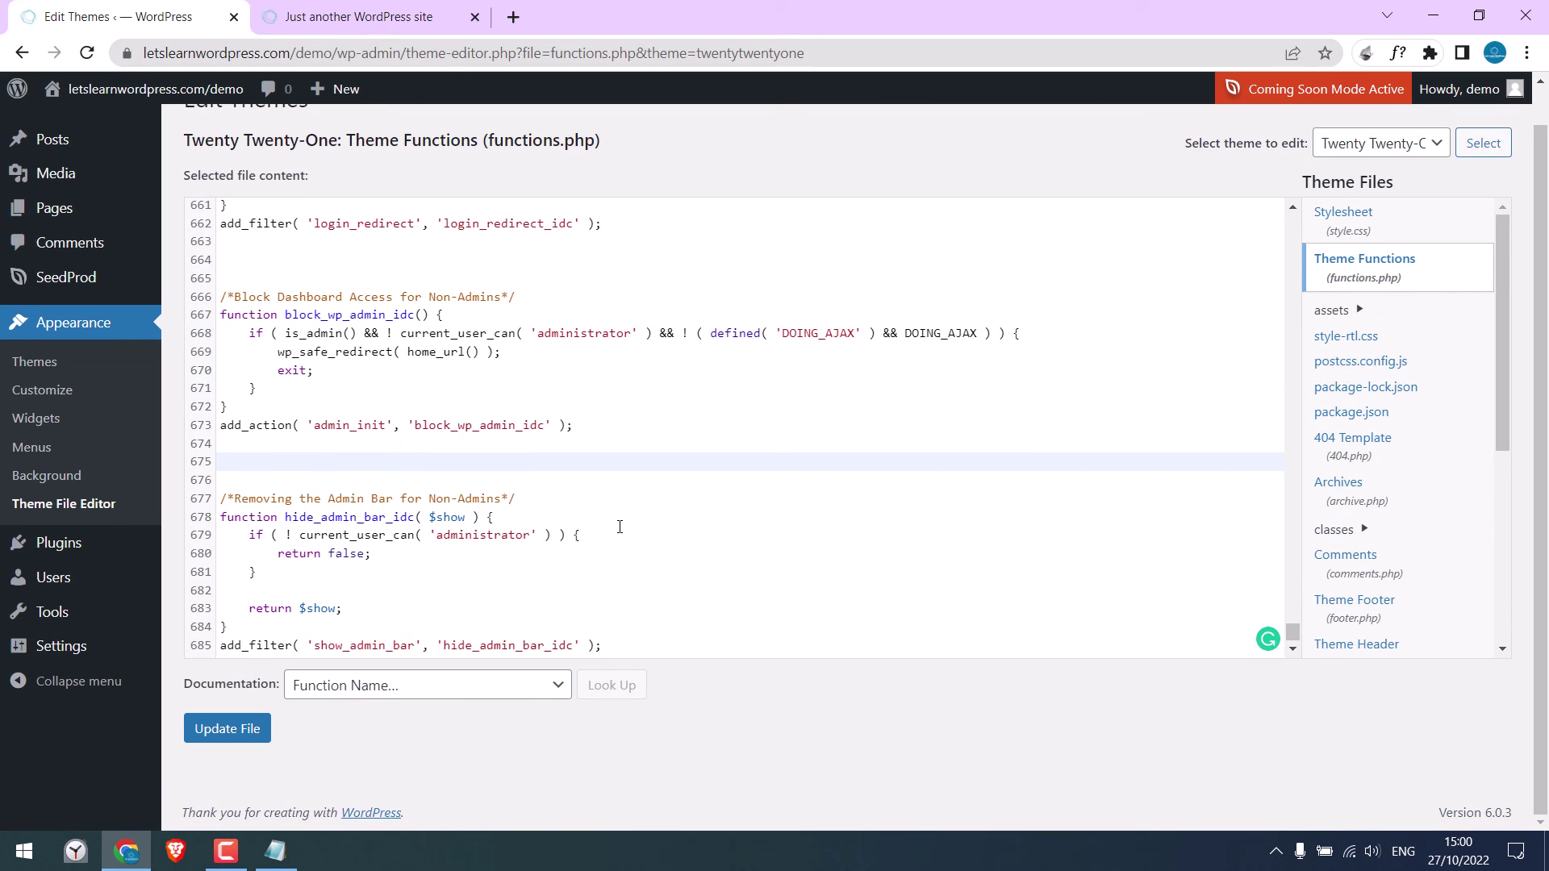
scroll(461, 352, up, 5)
scroll(461, 351, down, 3)
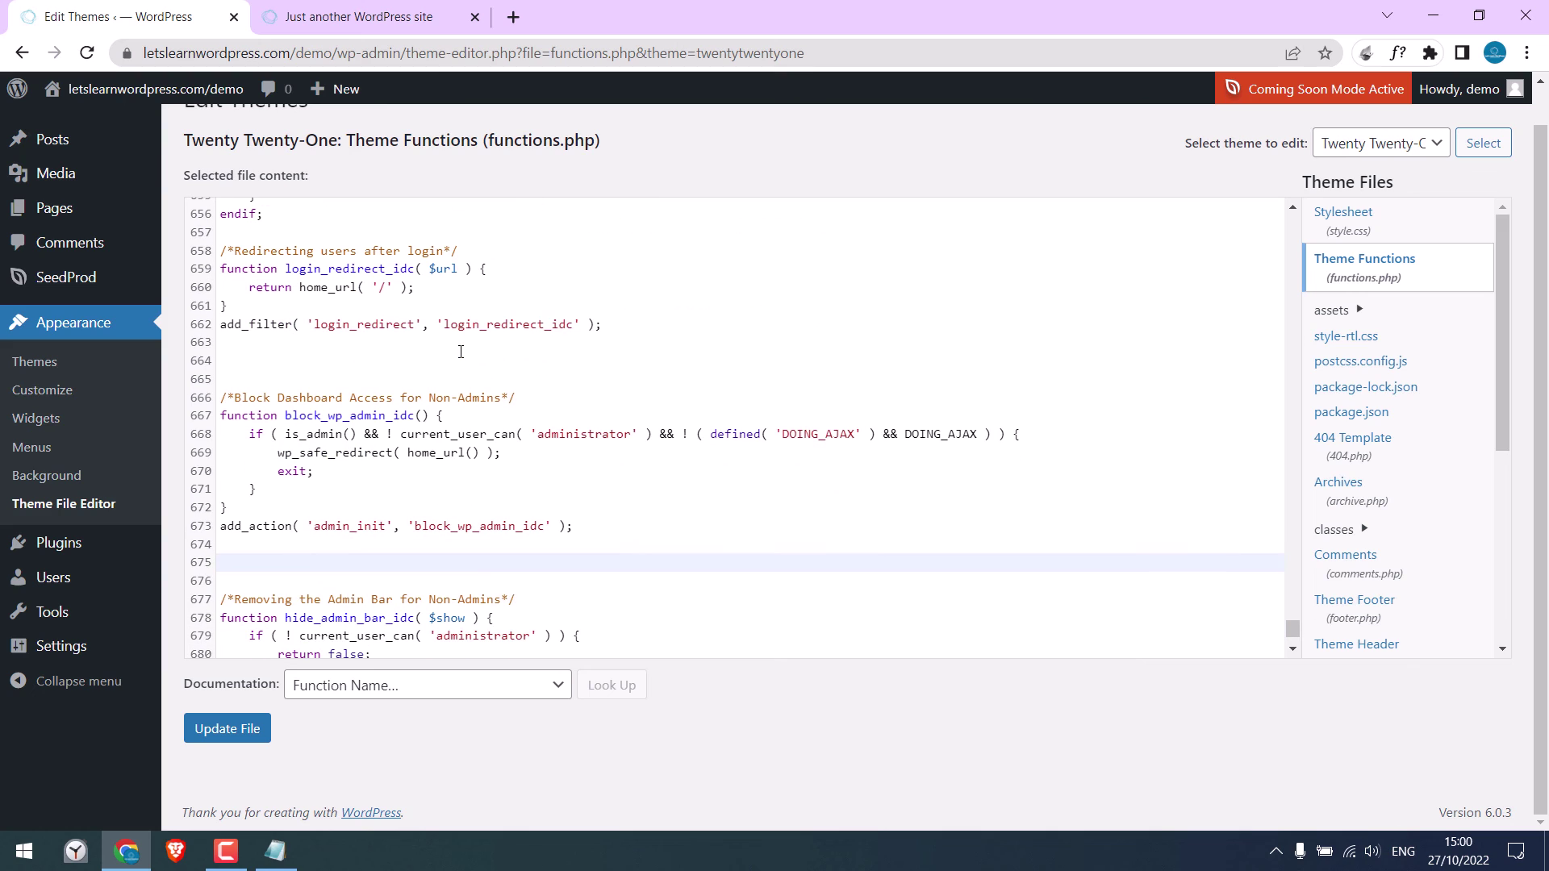
Save functions.php, then load the site URL in a private window to see the Coming Soon page.
click(223, 732)
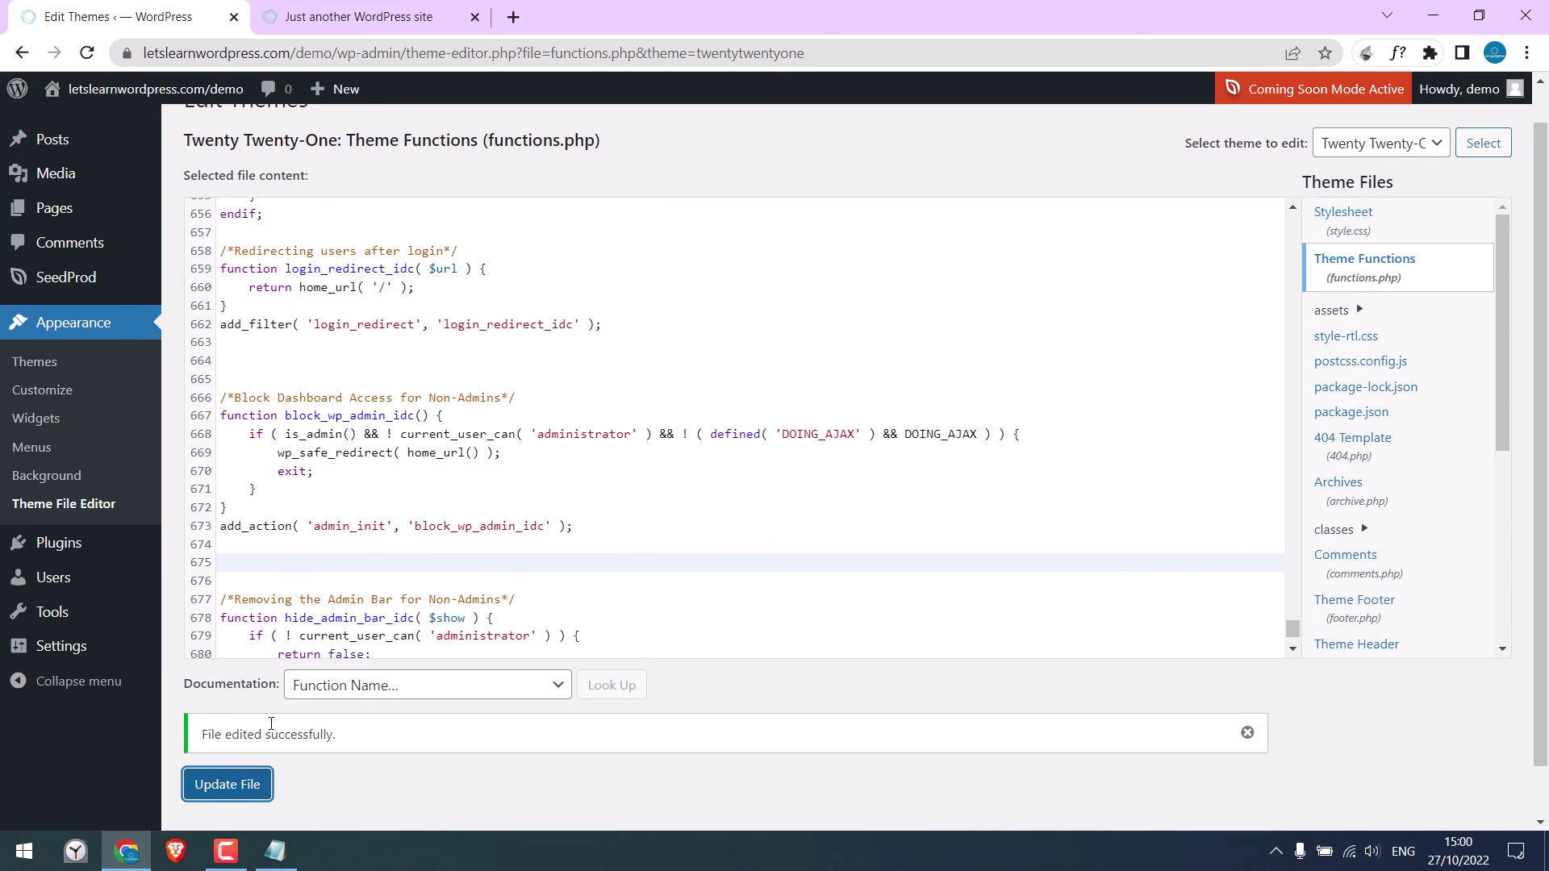
drag(382, 54, 142, 53)
key(ctrl+c)
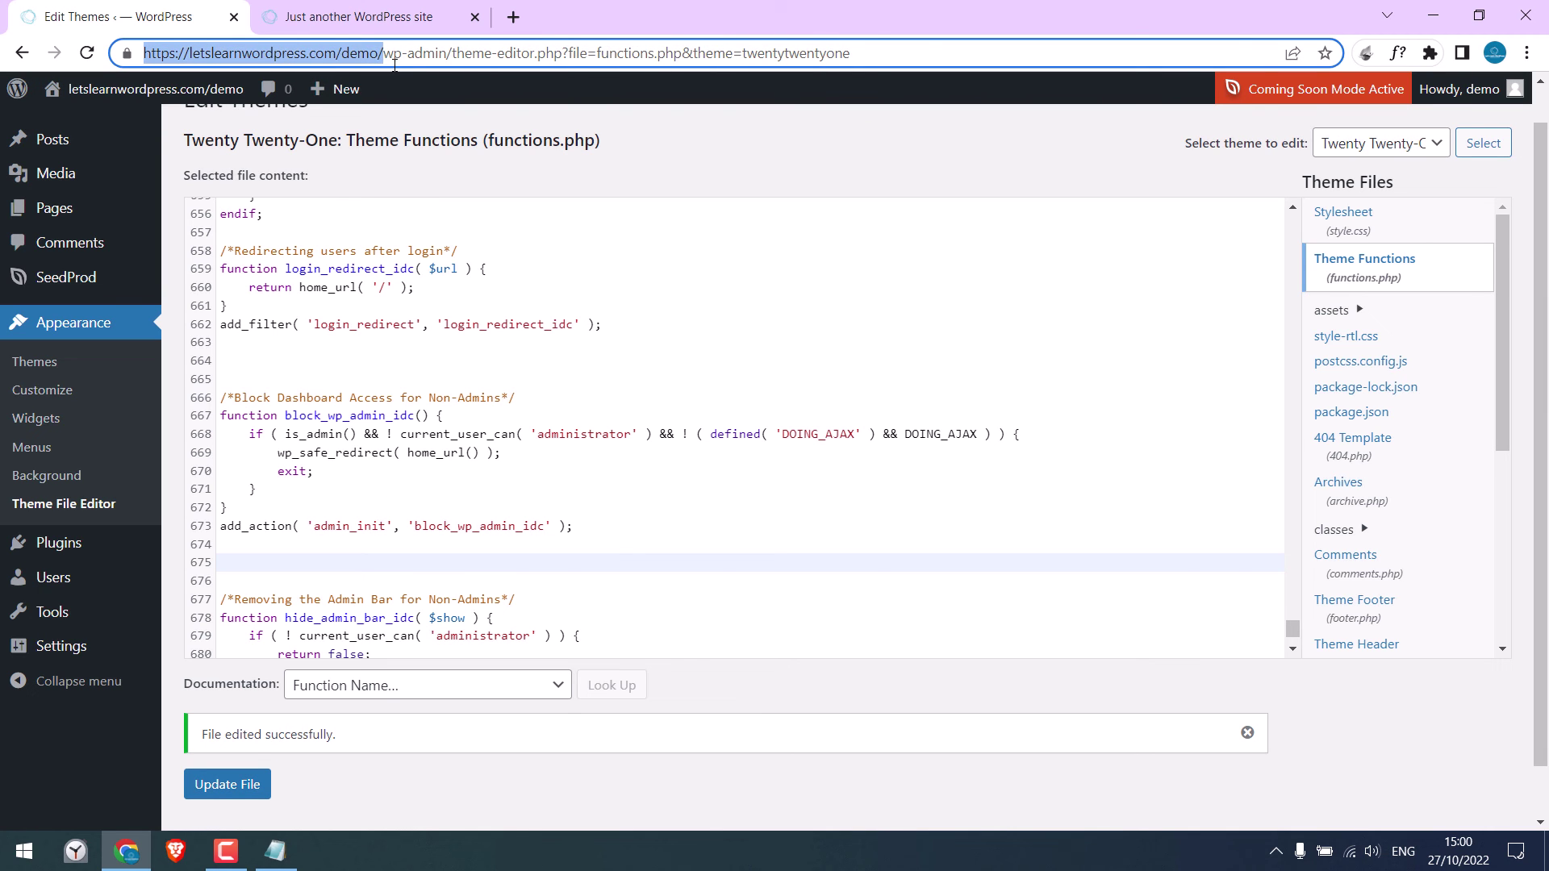
key(ctrl+shift+n)
key(ctrl+v)
key(Return)
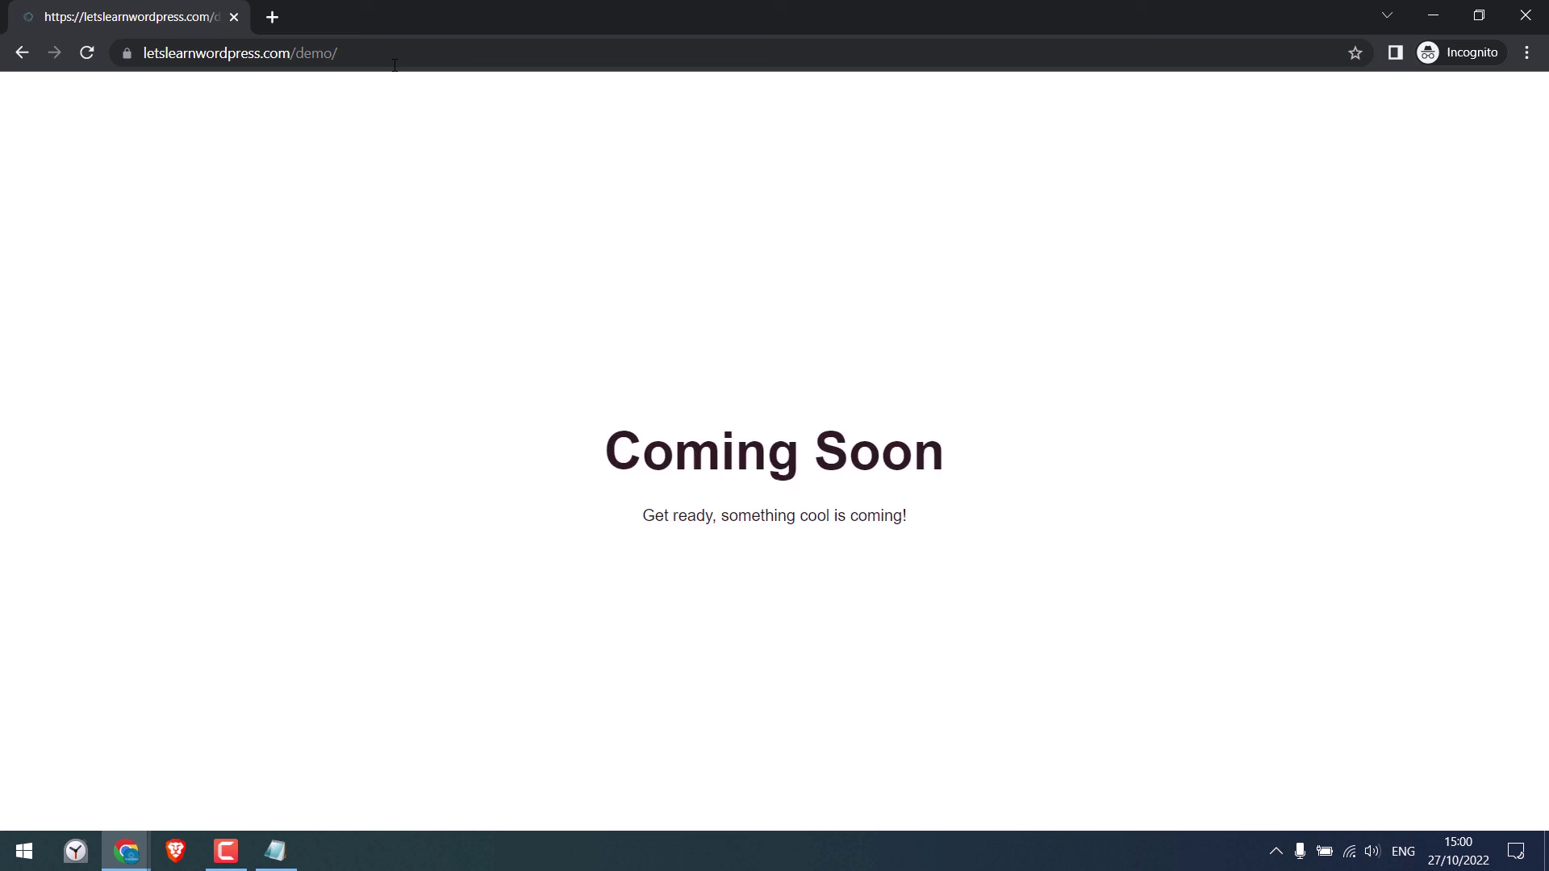
drag(766, 281, 952, 643)
click(1099, 636)
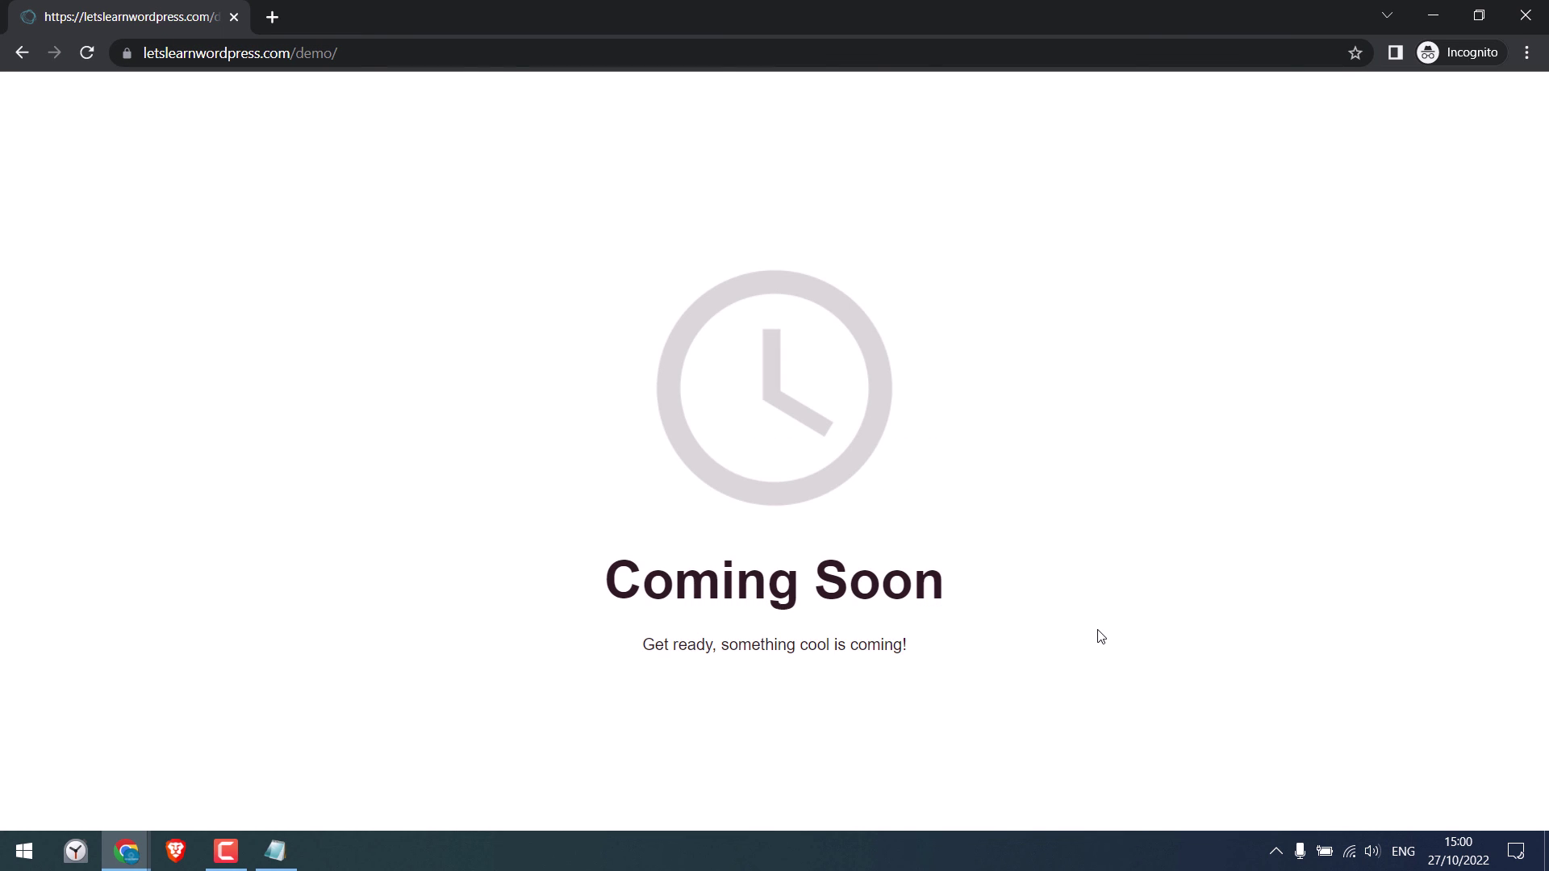
click(435, 52)
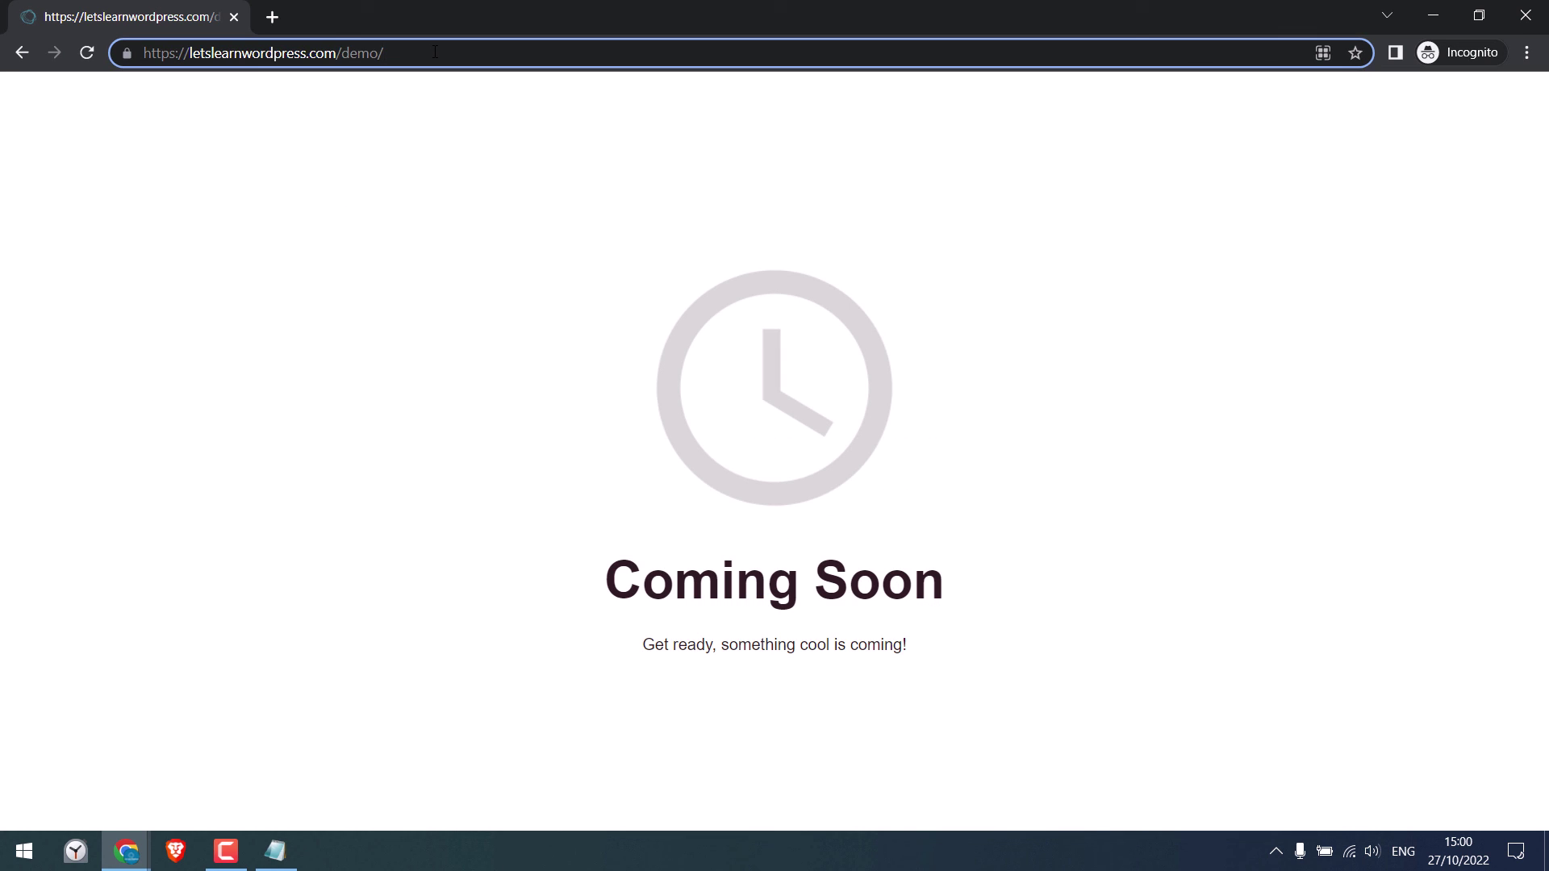
text(wp-admin)
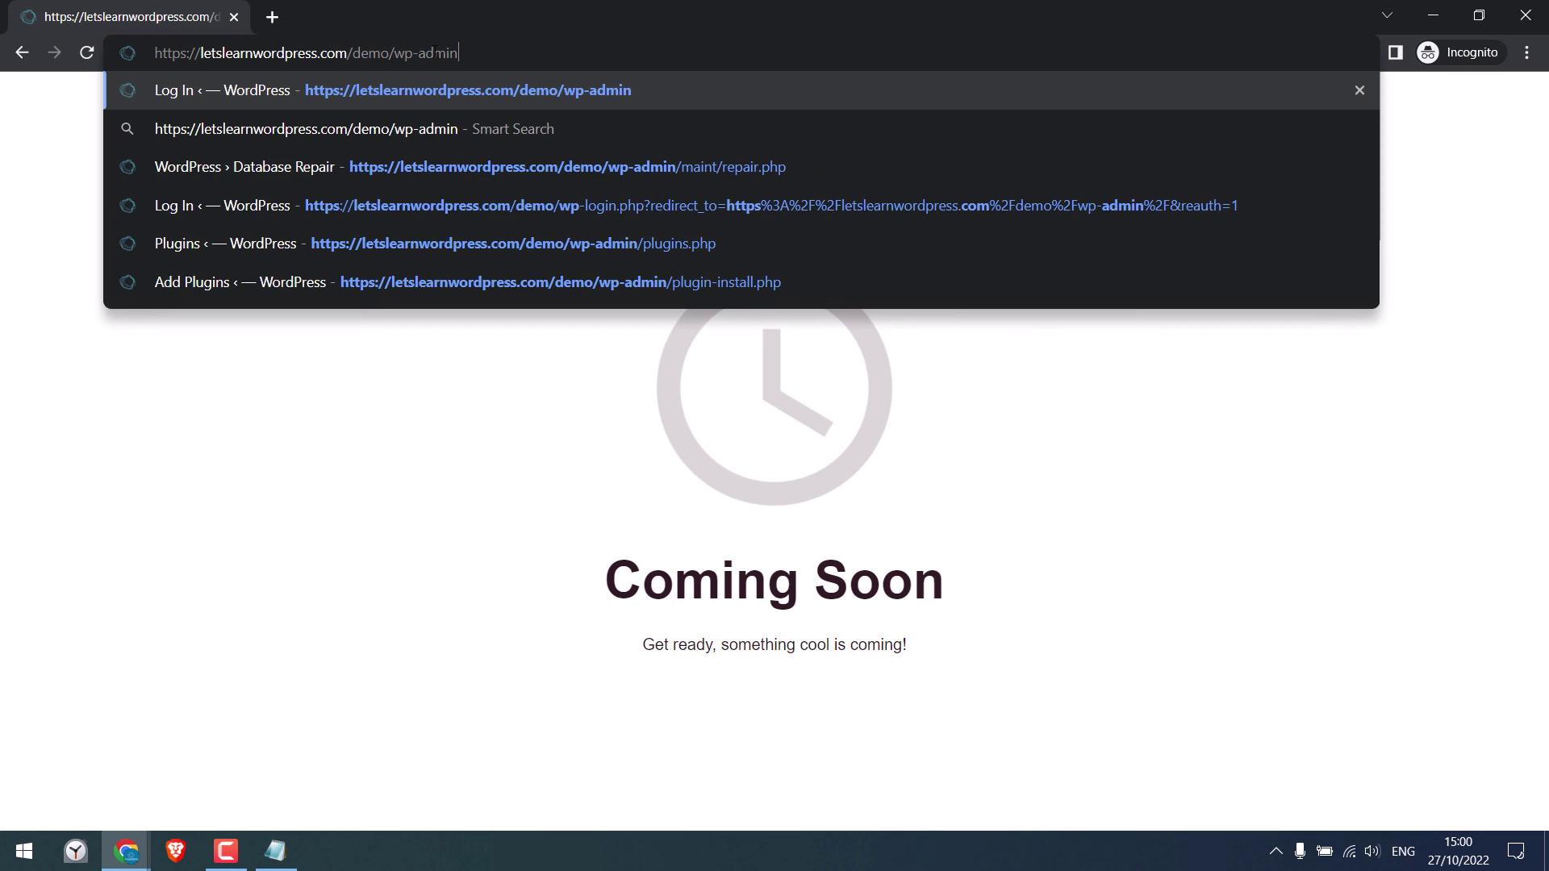
Log in at wp-admin as the test subscriber, landing on the Hello world homepage.
key(Return)
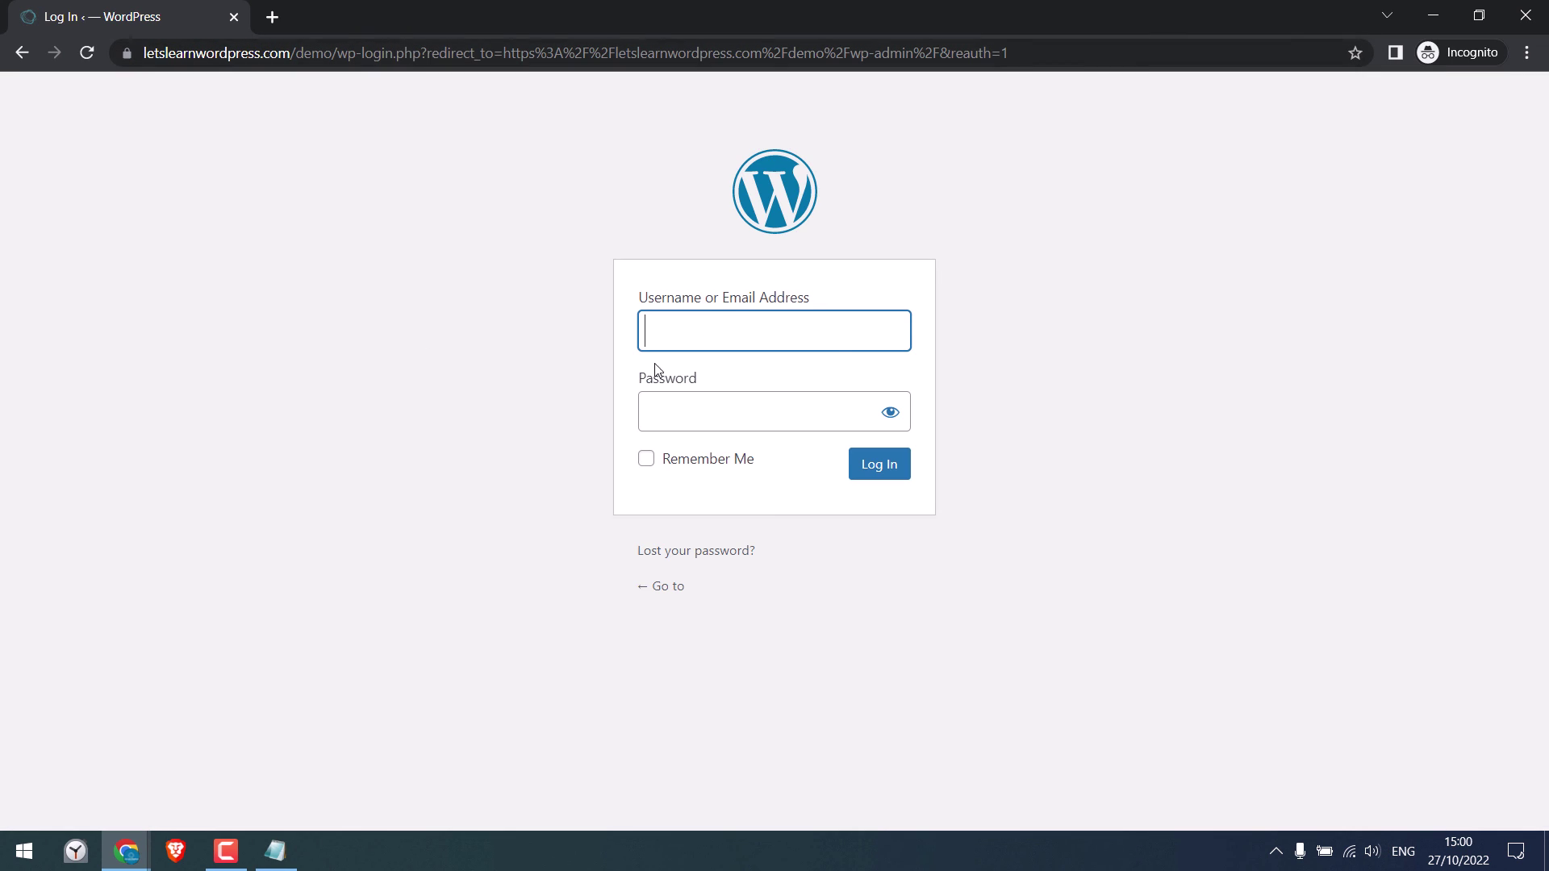
text(test)
click(716, 419)
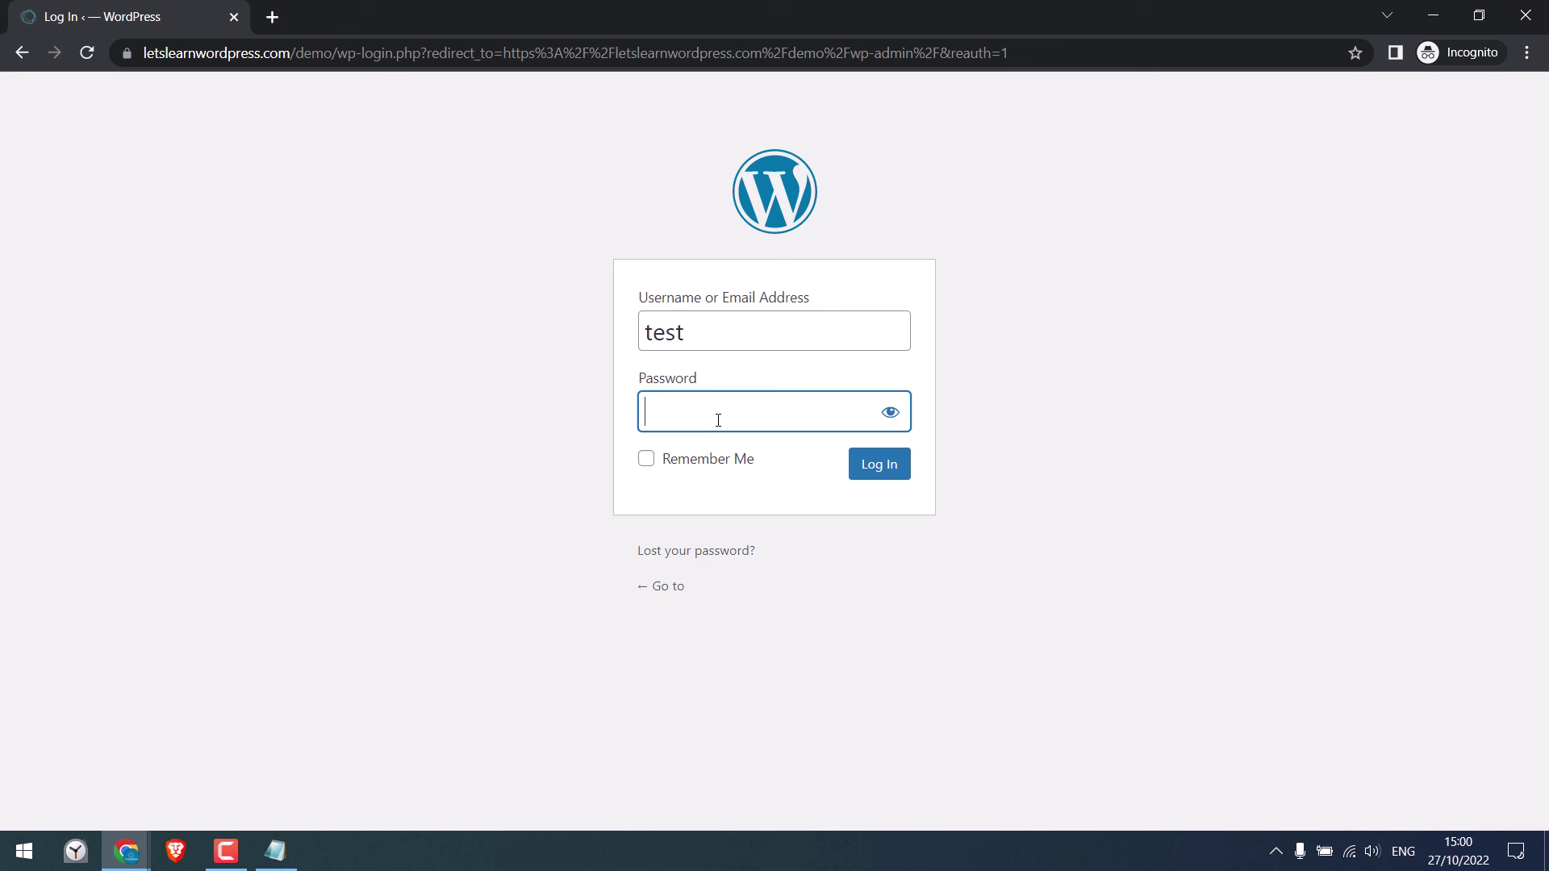
click(880, 472)
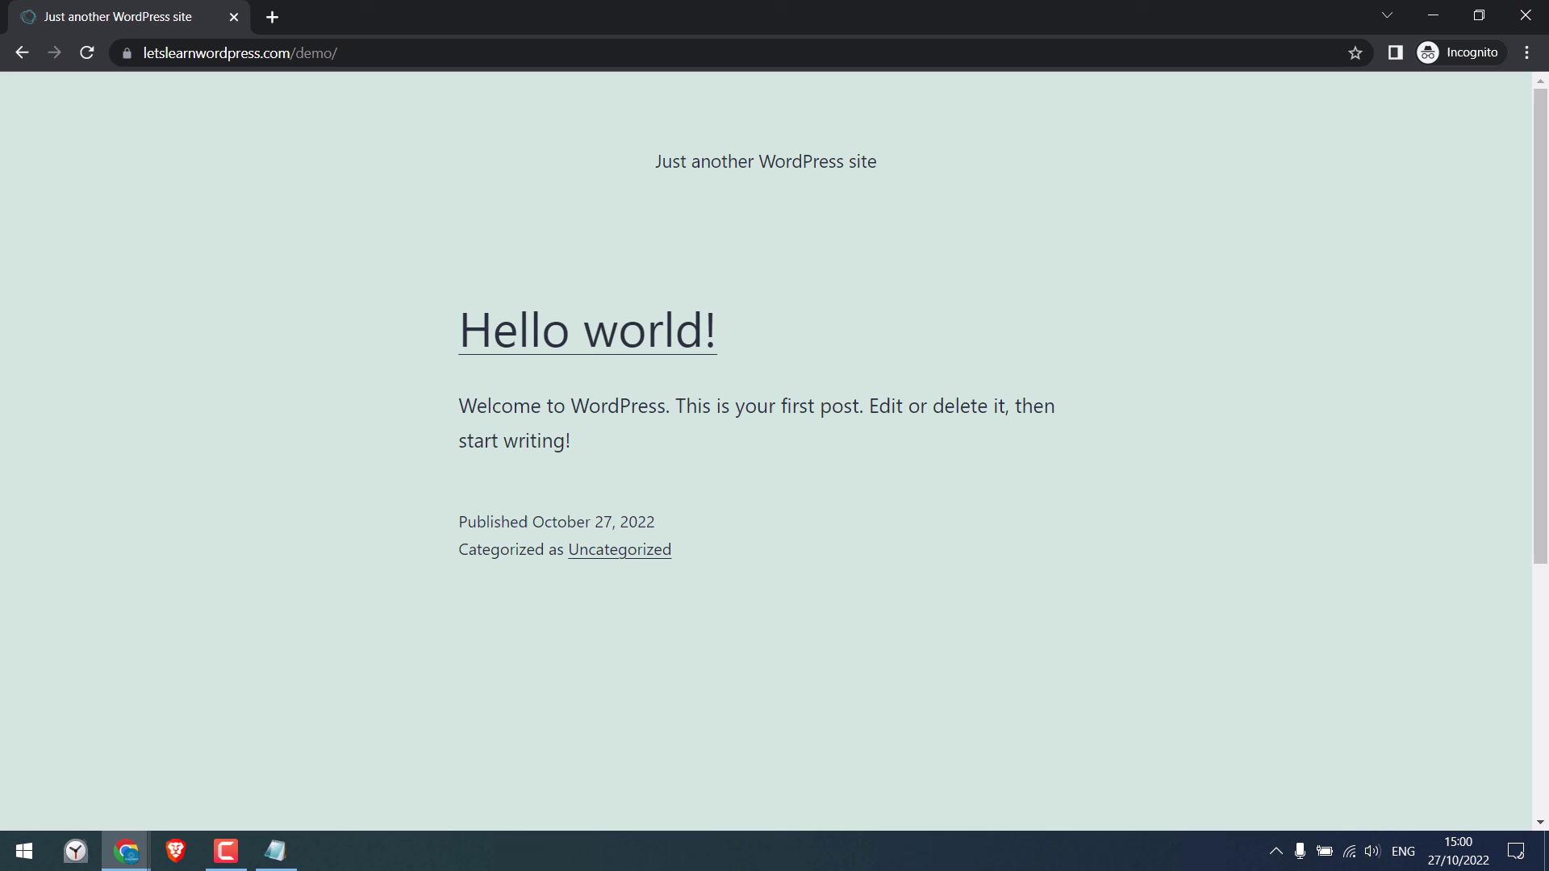
scroll(313, 273, down, 3)
scroll(314, 272, up, 3)
click(361, 52)
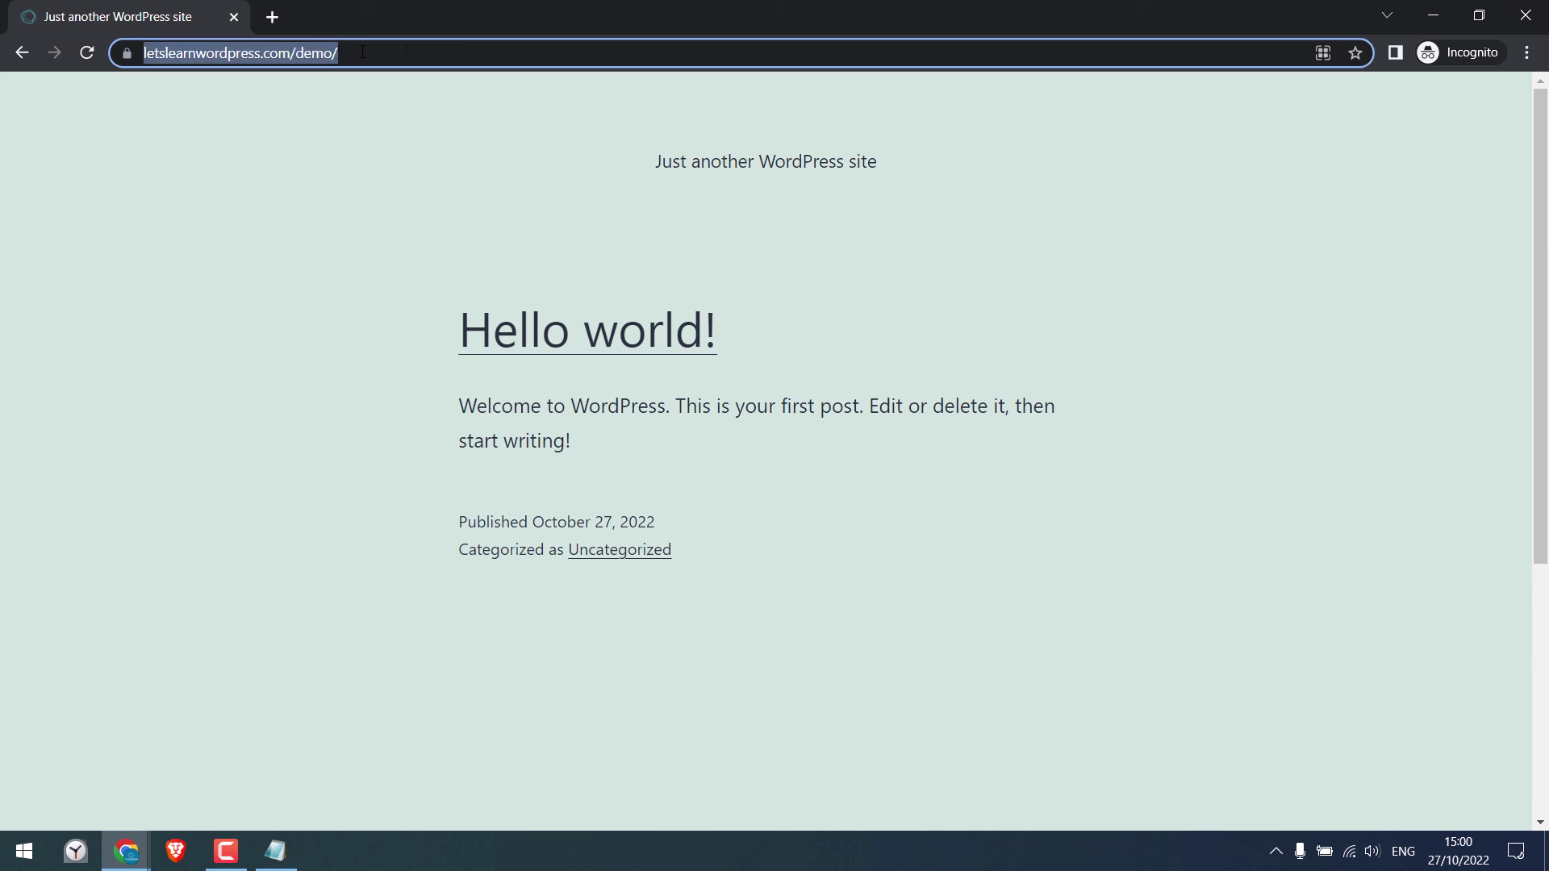
text(wp-admin)
key(Return)
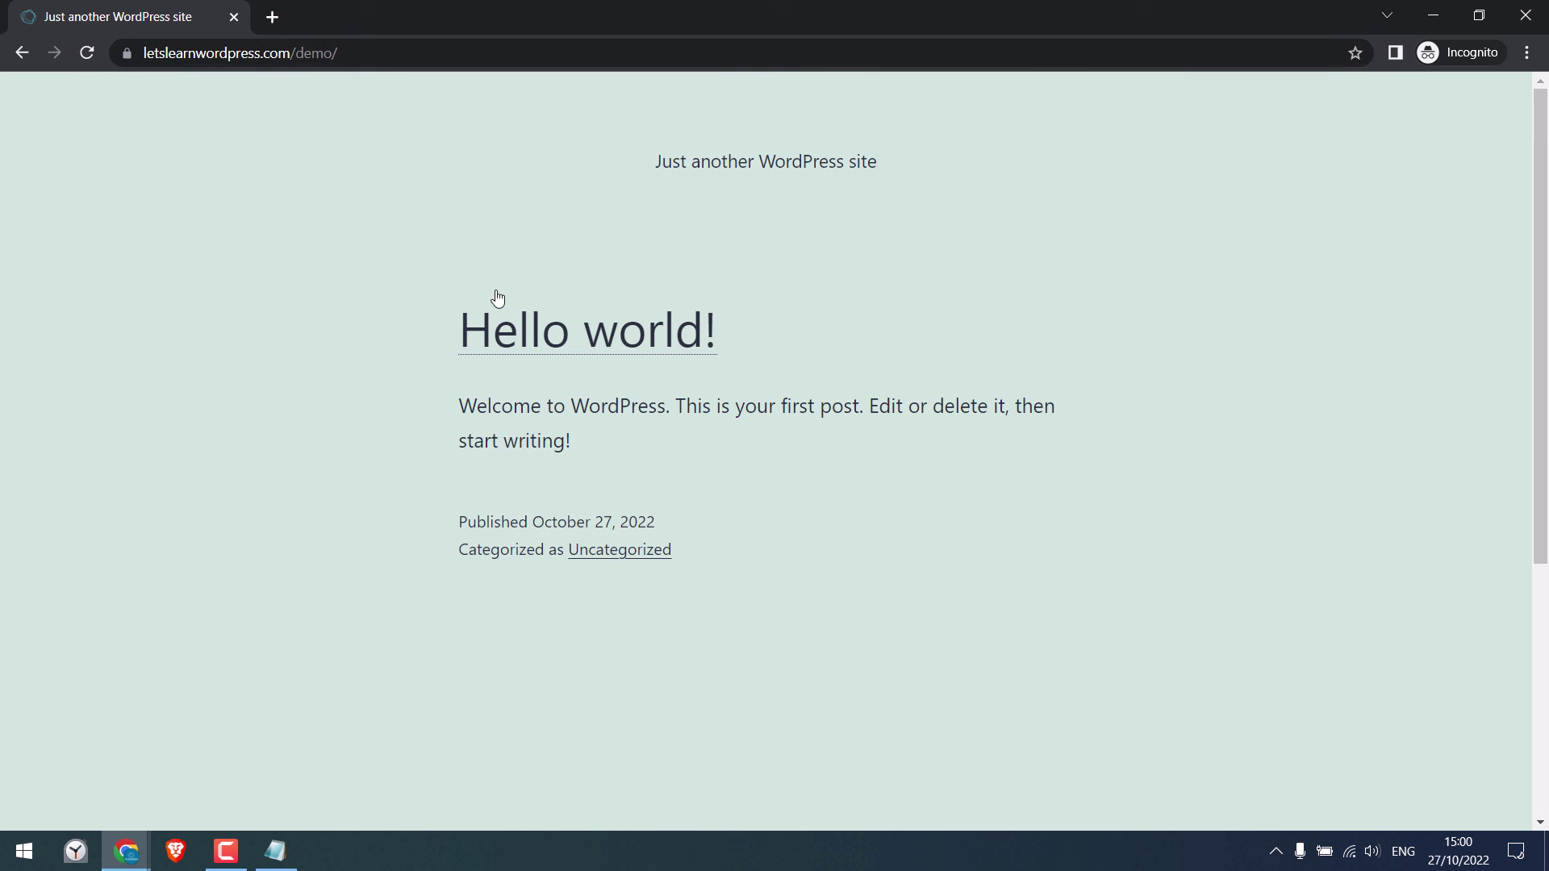
key(ctrl+a)
click(991, 618)
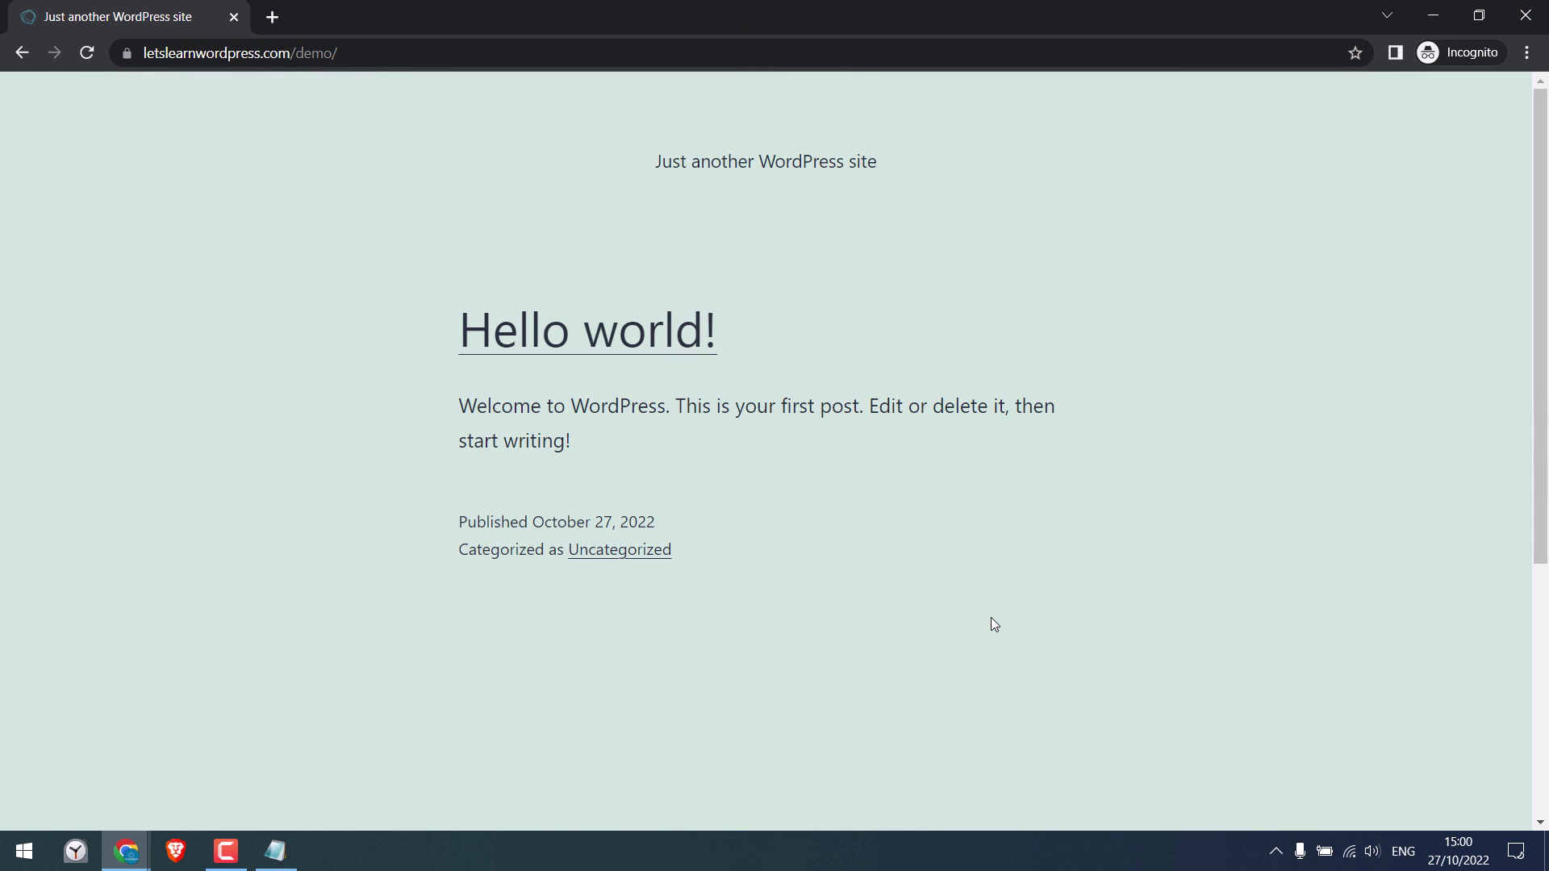